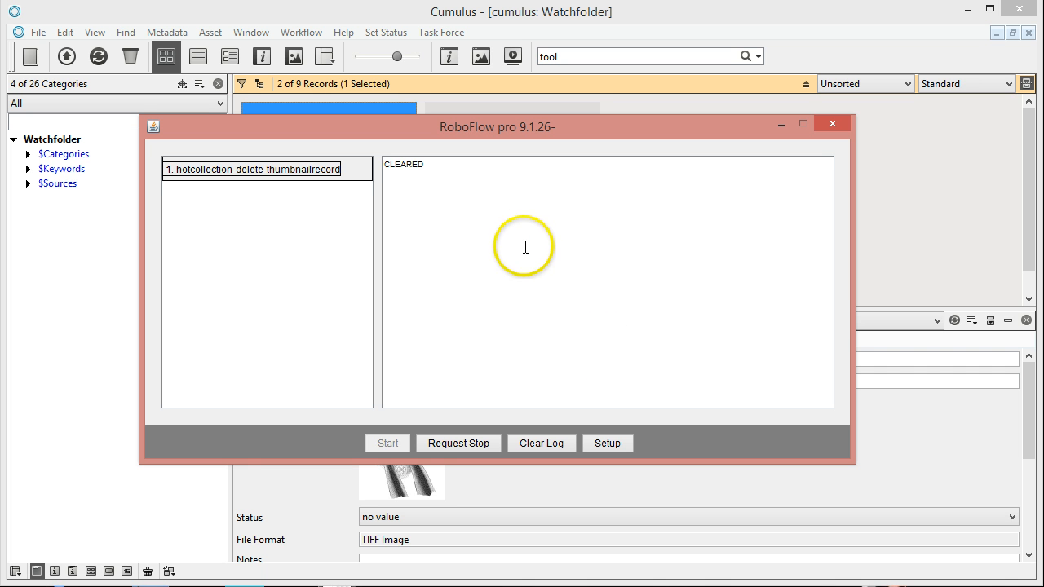
# Open the detailed settings of the hotcollection-delete-thumbnailrecord workflow.
pyautogui.doubleClick(315, 176)
pyautogui.click(367, 323)
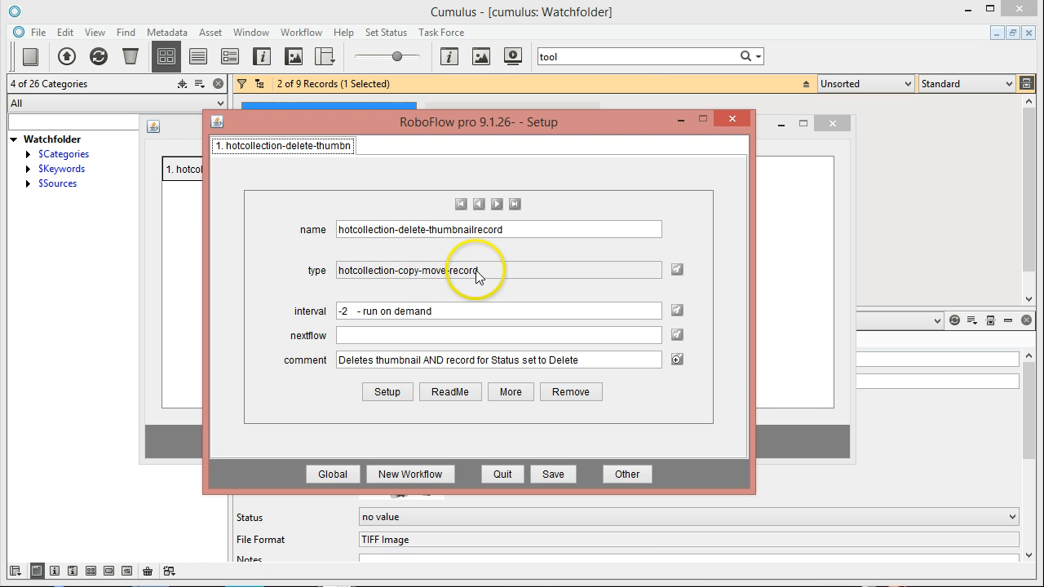
pyautogui.click(385, 393)
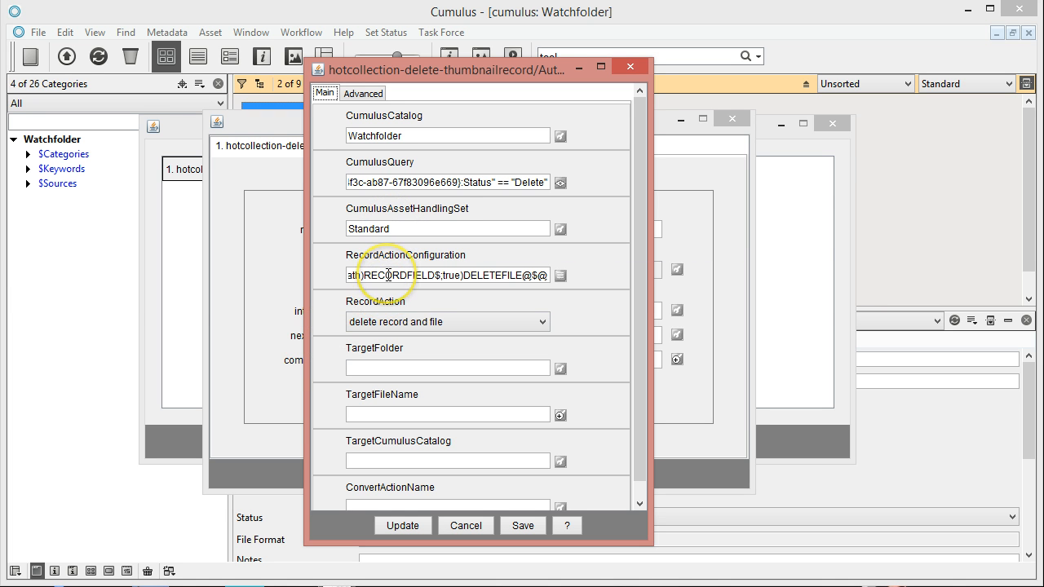
# Read through the full RecordActionConfiguration expression of the delete workflow, from its beginning to its end and back to the thumbnail path part.
pyautogui.click(577, 290)
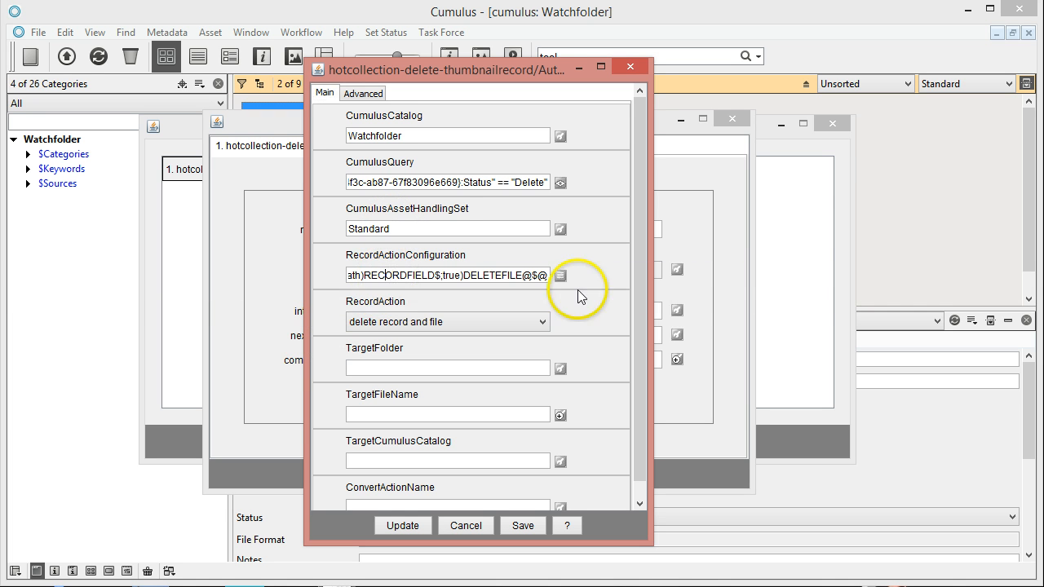
pyautogui.press('Home')
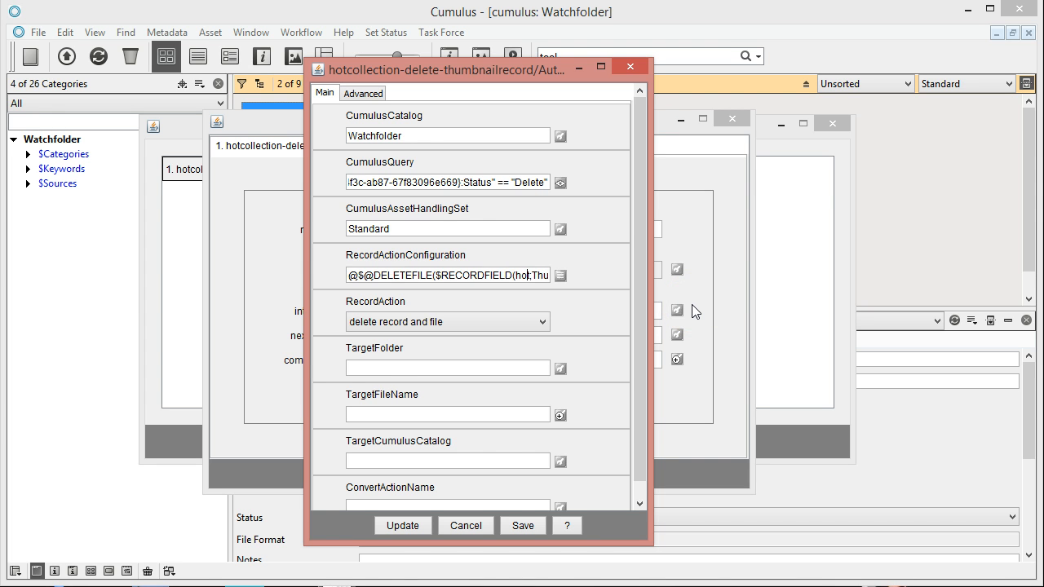
pyautogui.press('Right')
pyautogui.press('Right')
pyautogui.press('Right')
pyautogui.press('Right')
pyautogui.press('Right')
pyautogui.press('Right')
pyautogui.press('Right')
pyautogui.press('Right')
pyautogui.press('Right')
pyautogui.press('Right')
pyautogui.press('Right')
pyautogui.press('Right')
pyautogui.press('Right')
pyautogui.press('Right')
pyautogui.press('Right')
pyautogui.press('Right')
pyautogui.press('Right')
pyautogui.press('Right')
pyautogui.press('Right')
pyautogui.press('Right')
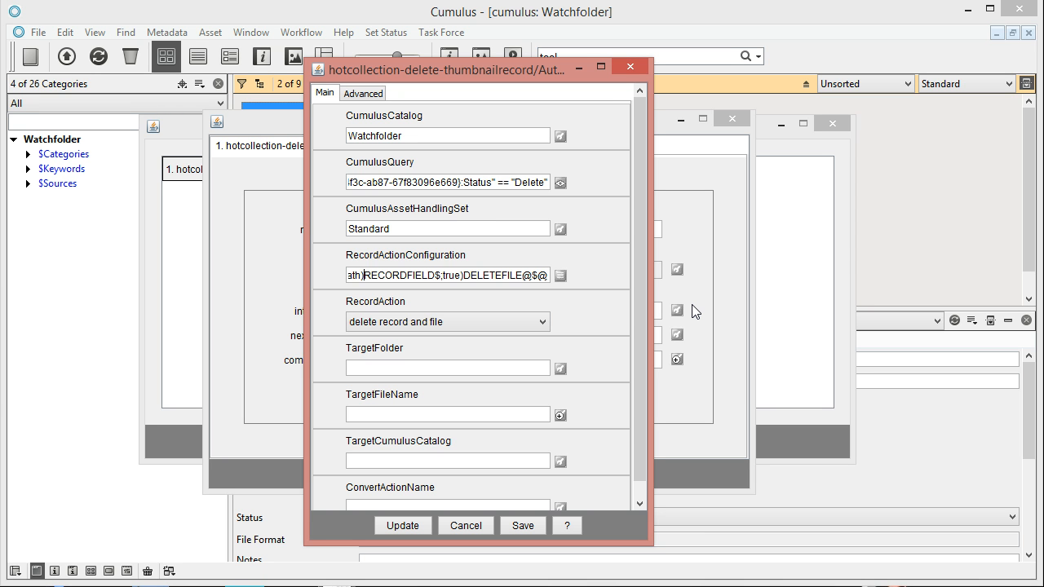
pyautogui.press('Left')
pyautogui.press('Left')
pyautogui.press('Left')
pyautogui.press('Left')
pyautogui.press('Left')
pyautogui.press('Left')
pyautogui.press('Left')
pyautogui.press('Left')
pyautogui.press('Left')
pyautogui.press('Left')
pyautogui.press('Left')
pyautogui.press('Left')
pyautogui.press('Left')
pyautogui.press('Left')
pyautogui.press('Left')
pyautogui.press('Left')
pyautogui.press('Left')
pyautogui.press('Left')
pyautogui.press('Left')
pyautogui.press('Left')
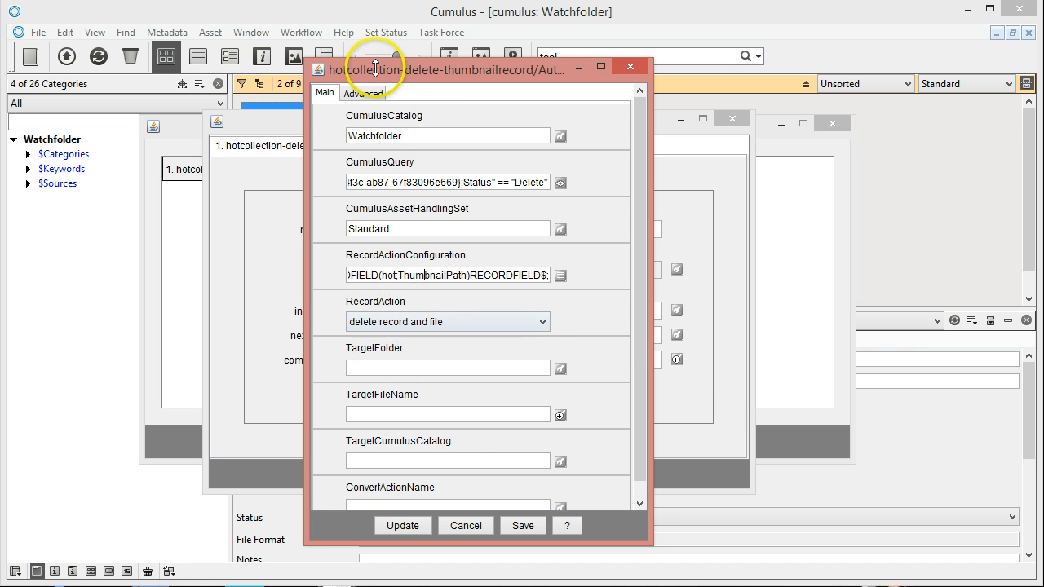
# Review the workflow's advanced settings for metadata saving and e-mail notification, and quit the setup without saving.
pyautogui.click(358, 93)
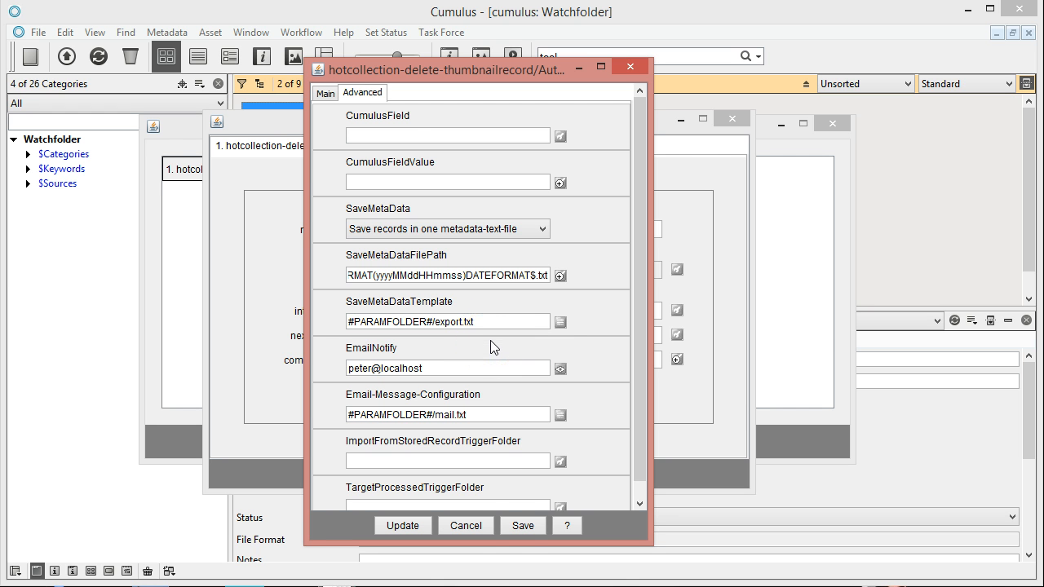
pyautogui.click(463, 525)
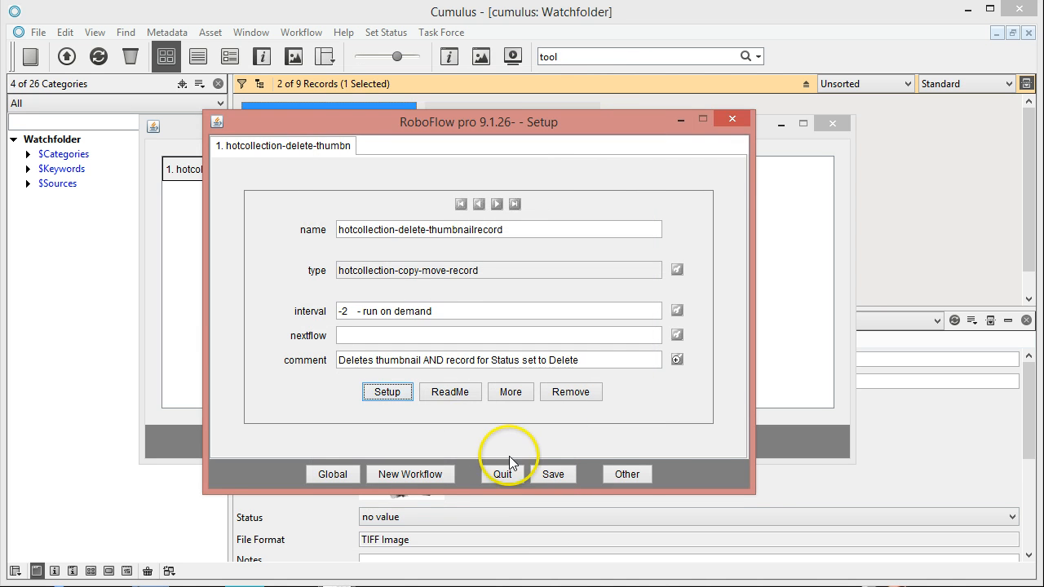
pyautogui.click(493, 474)
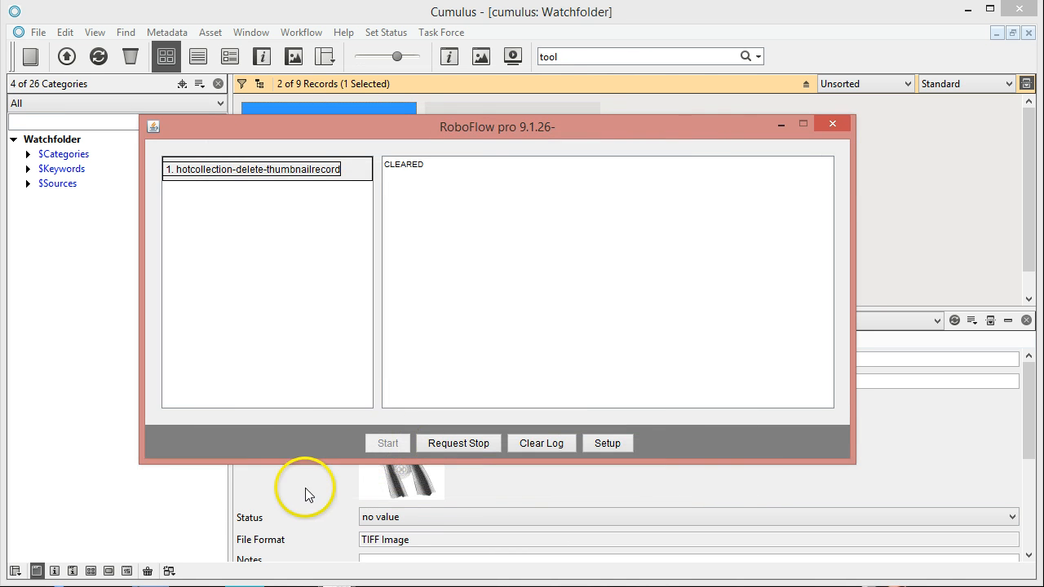
# Switch to Cumulus, look at both CumulusToolCrash records and inspect the ThumbnailPath value of CumulusToolCrash.tif.
pyautogui.click(187, 496)
pyautogui.click(324, 218)
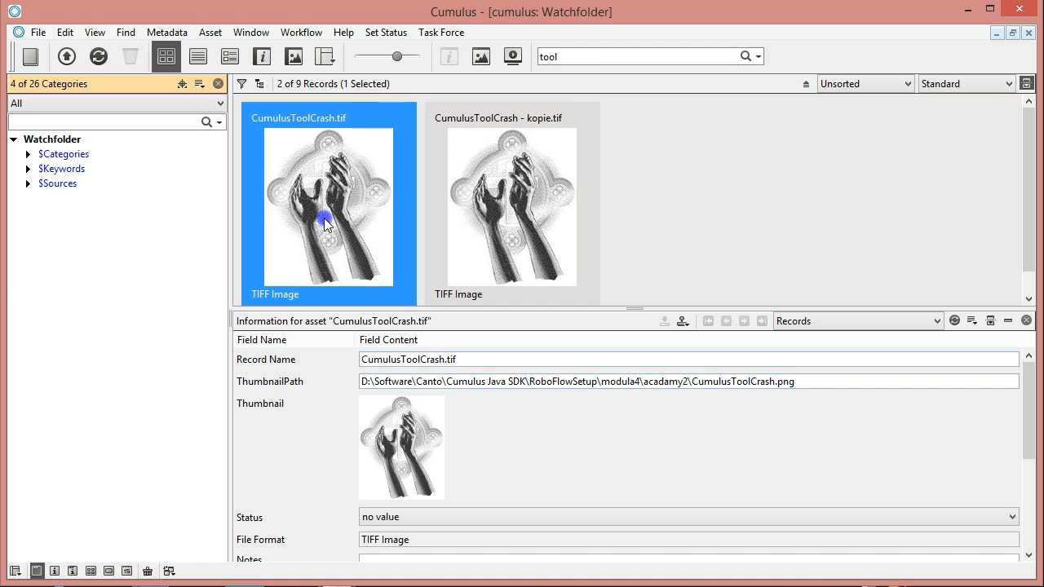
pyautogui.click(508, 199)
pyautogui.click(357, 205)
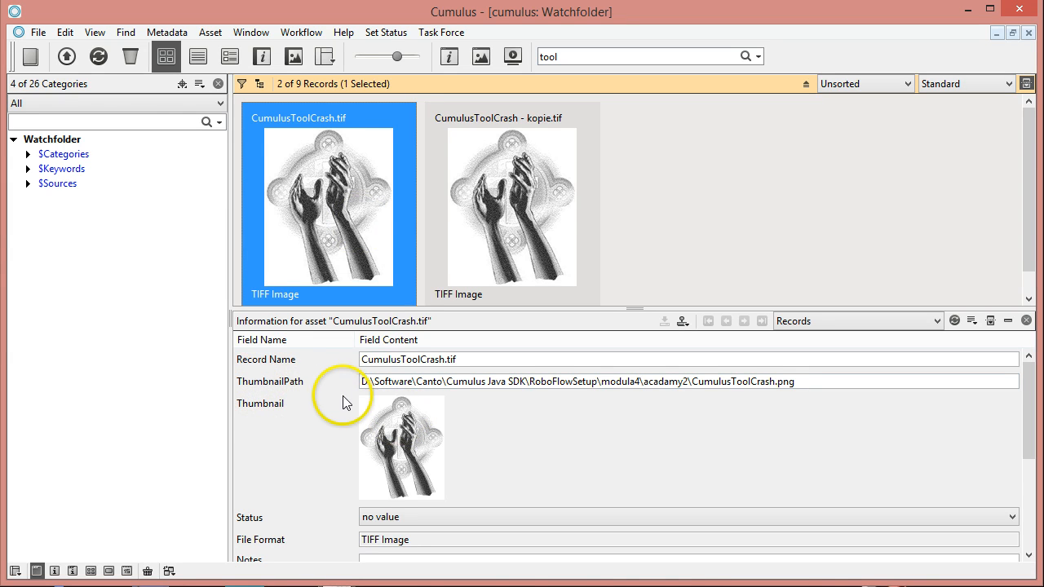
pyautogui.moveTo(361, 382); pyautogui.dragTo(810, 409)
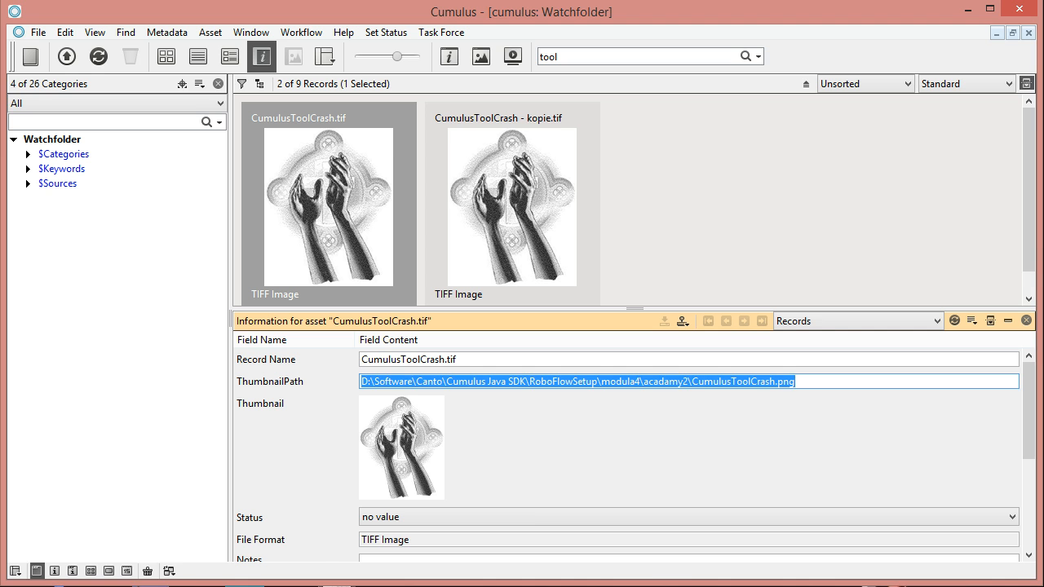
# Switch to the bad folder in File Explorer and check the two original CumulusToolCrash TIFF files.
pyautogui.click(245, 586)
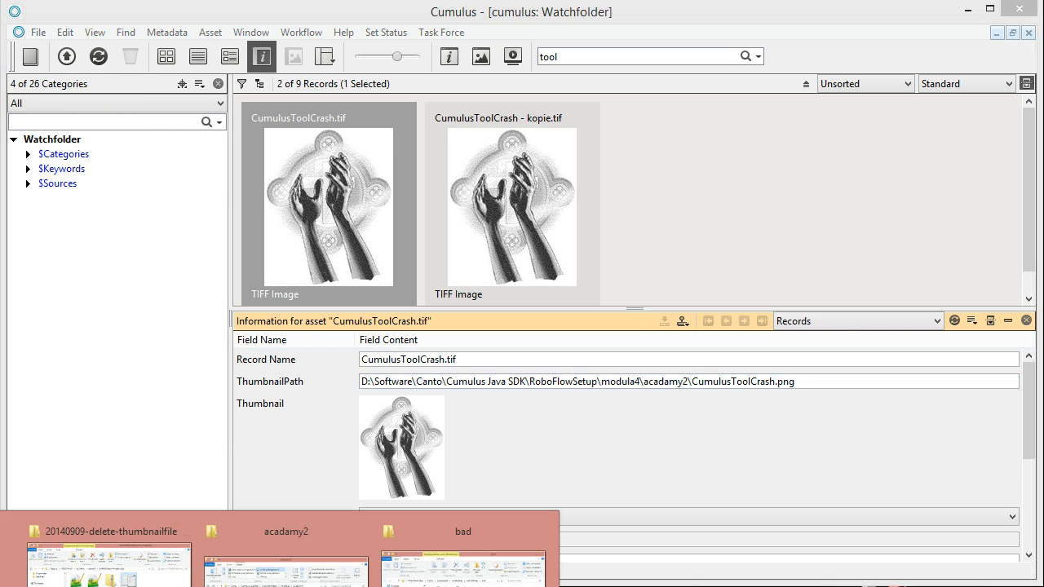
pyautogui.click(463, 562)
pyautogui.click(404, 463)
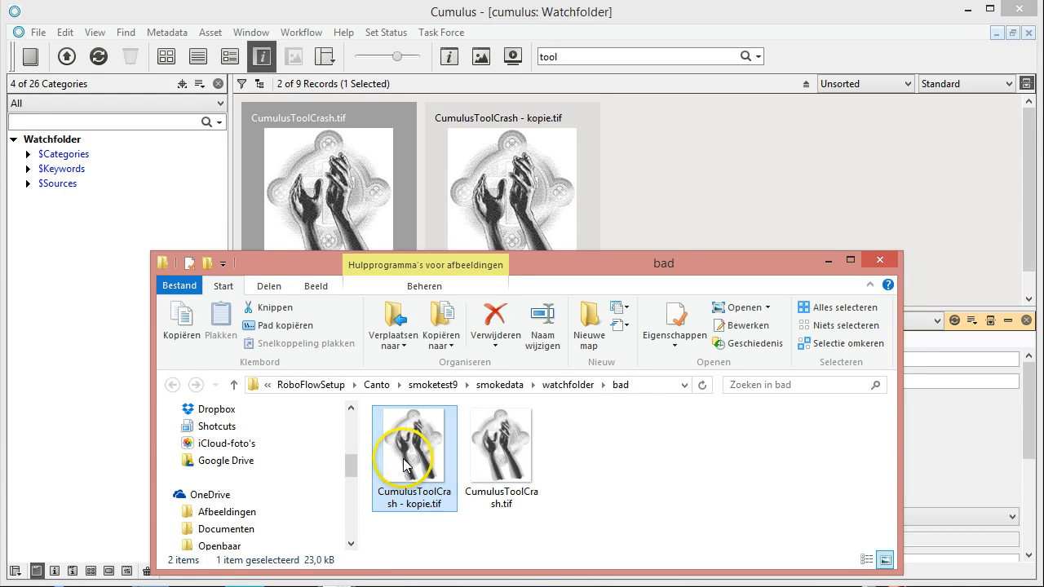
pyautogui.click(507, 452)
pyautogui.click(405, 453)
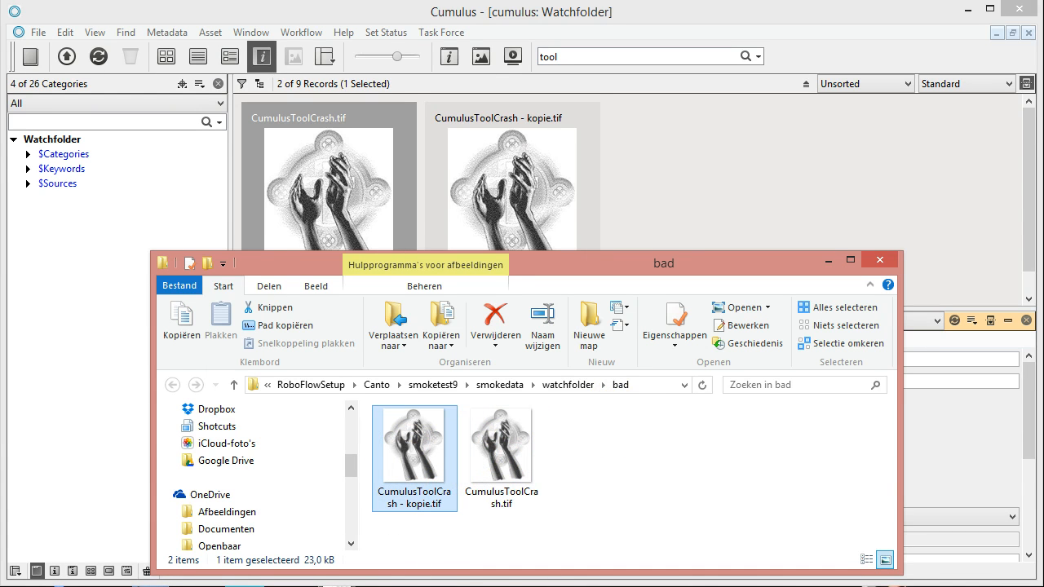
# Check the PNG thumbnail files in the acadamy2 folder and return to Cumulus.
pyautogui.click(244, 586)
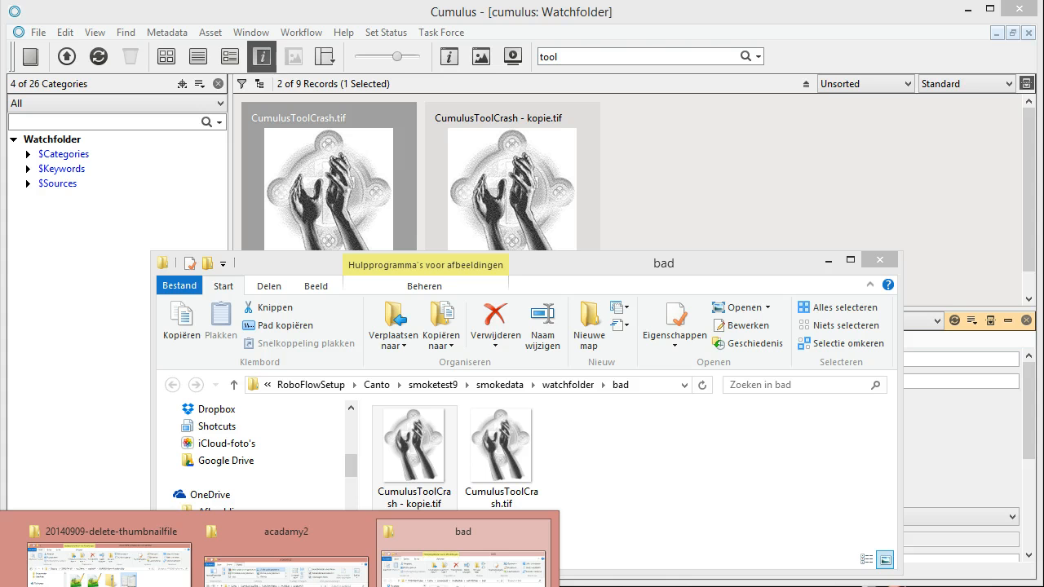
pyautogui.click(261, 571)
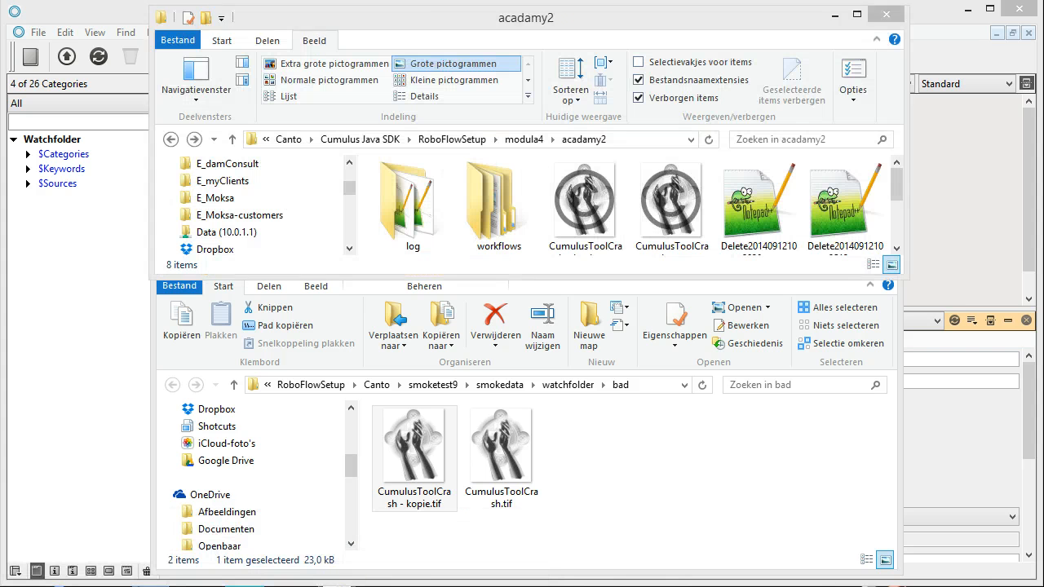
pyautogui.click(602, 207)
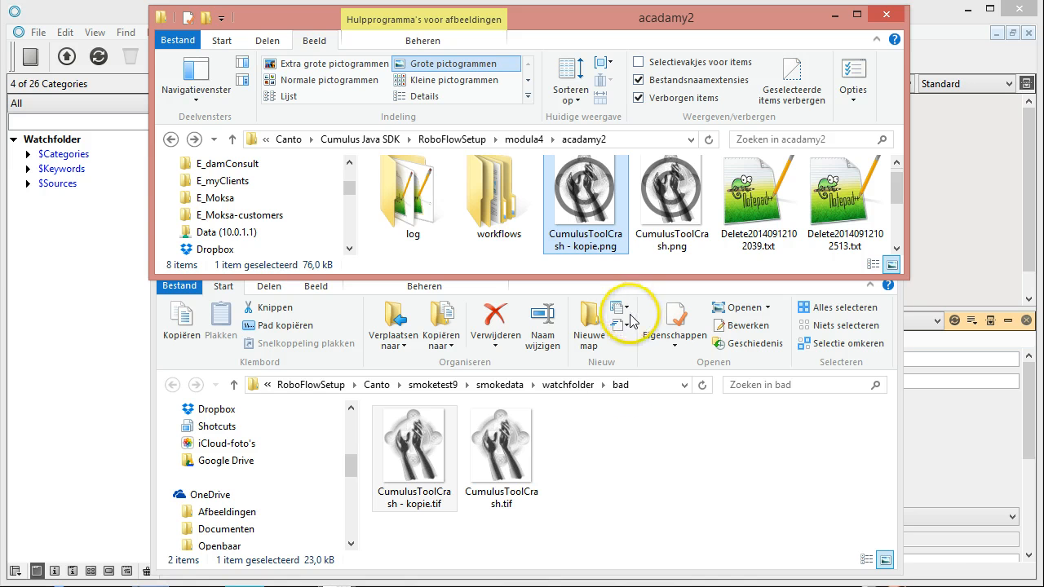
pyautogui.click(928, 425)
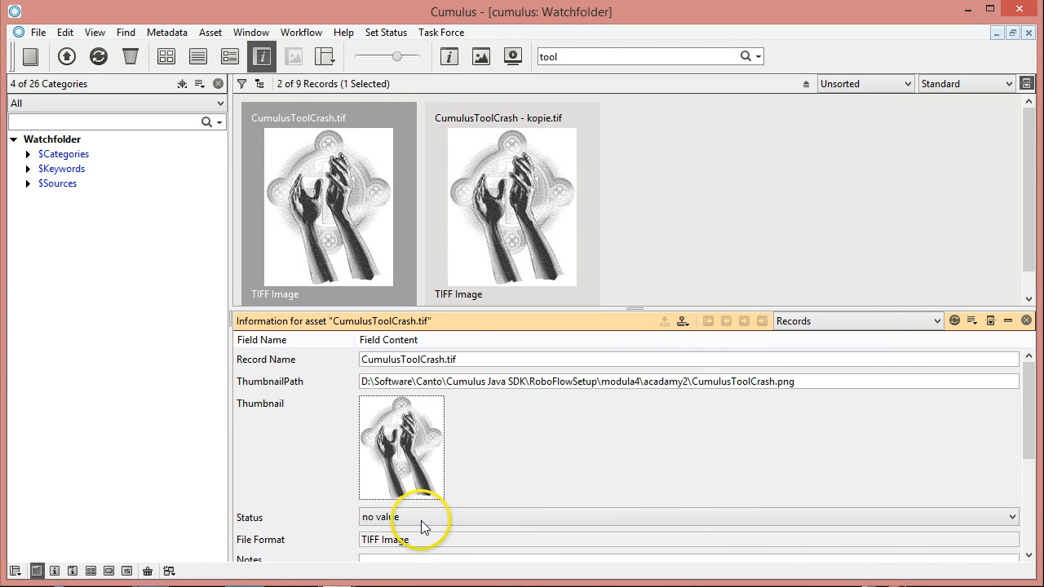
# Set the Status of the CumulusToolCrash.tif record to Delete and apply the modified data.
pyautogui.click(279, 174)
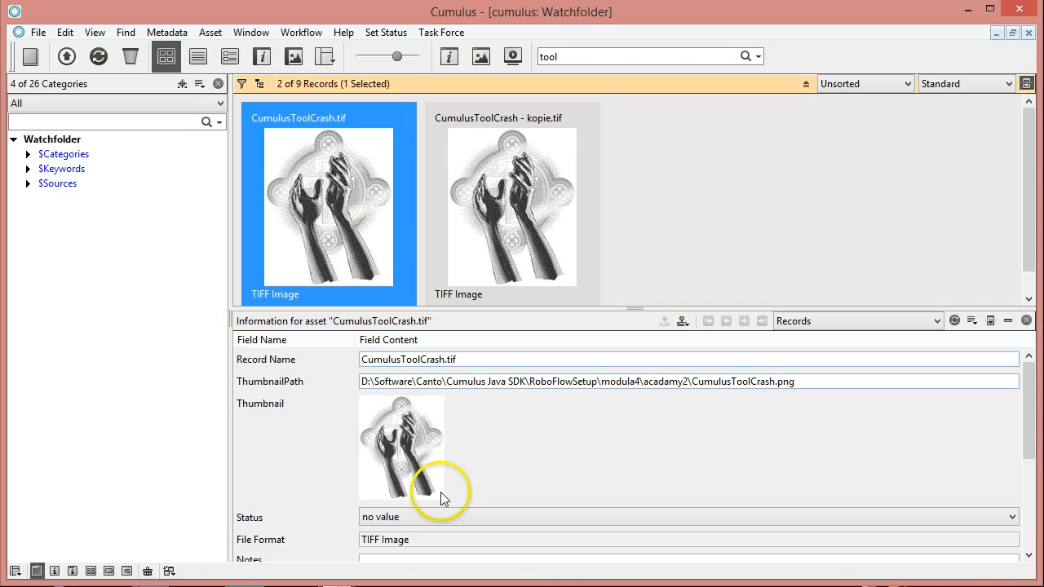
pyautogui.click(414, 515)
pyautogui.click(402, 534)
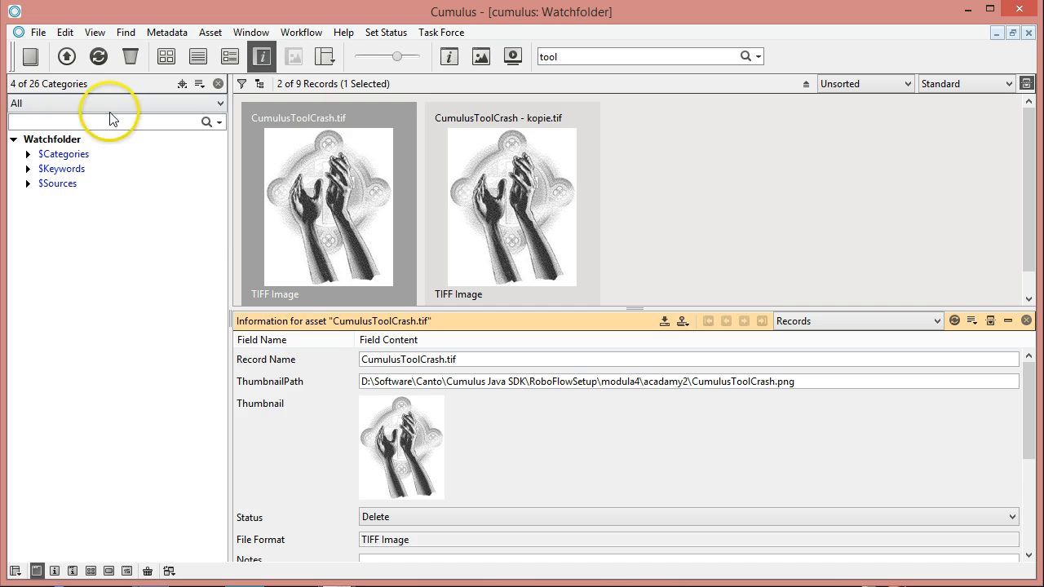
pyautogui.click(64, 33)
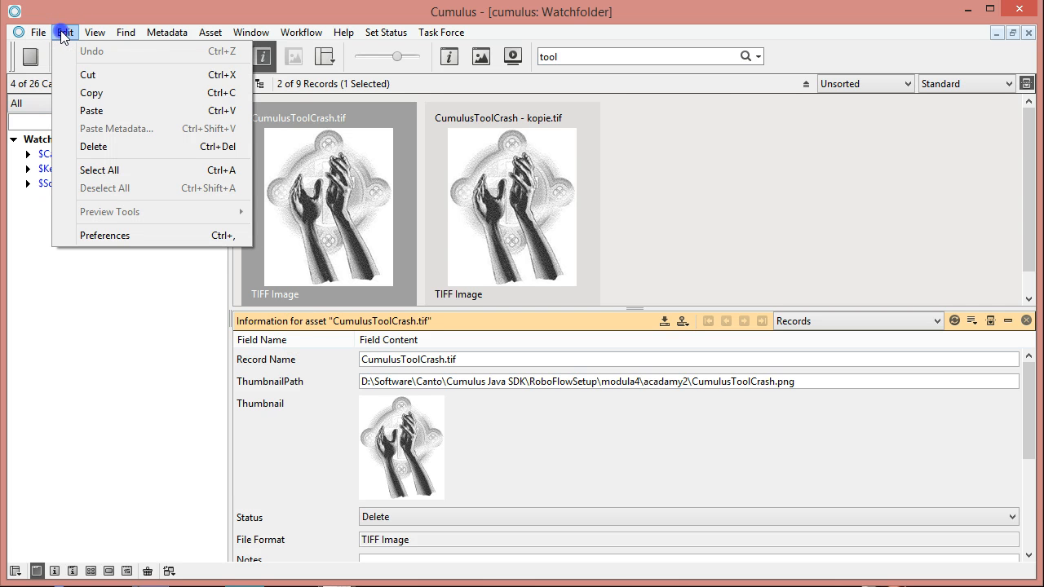
pyautogui.click(62, 33)
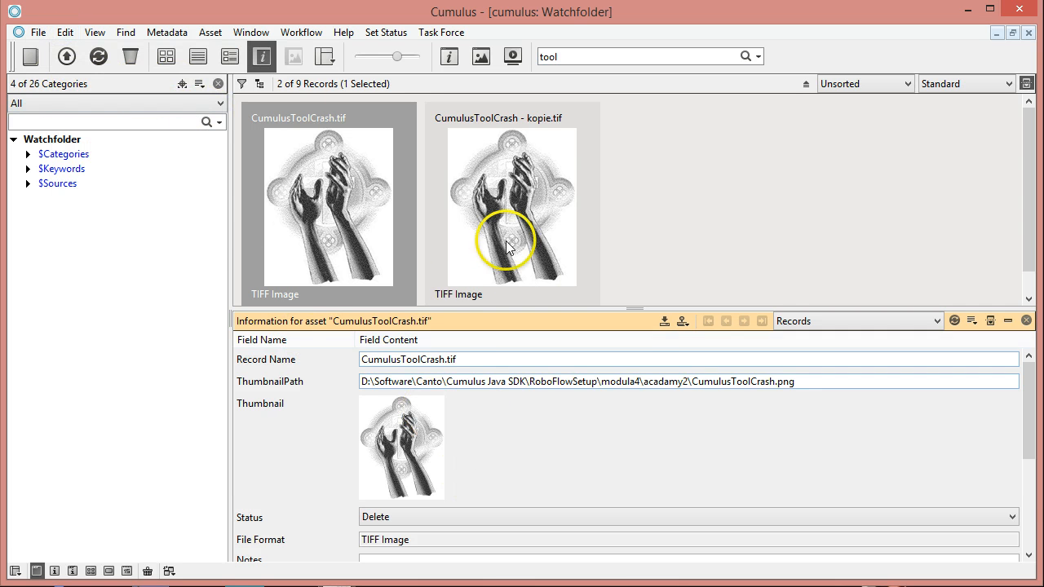
pyautogui.click(341, 177)
pyautogui.click(506, 182)
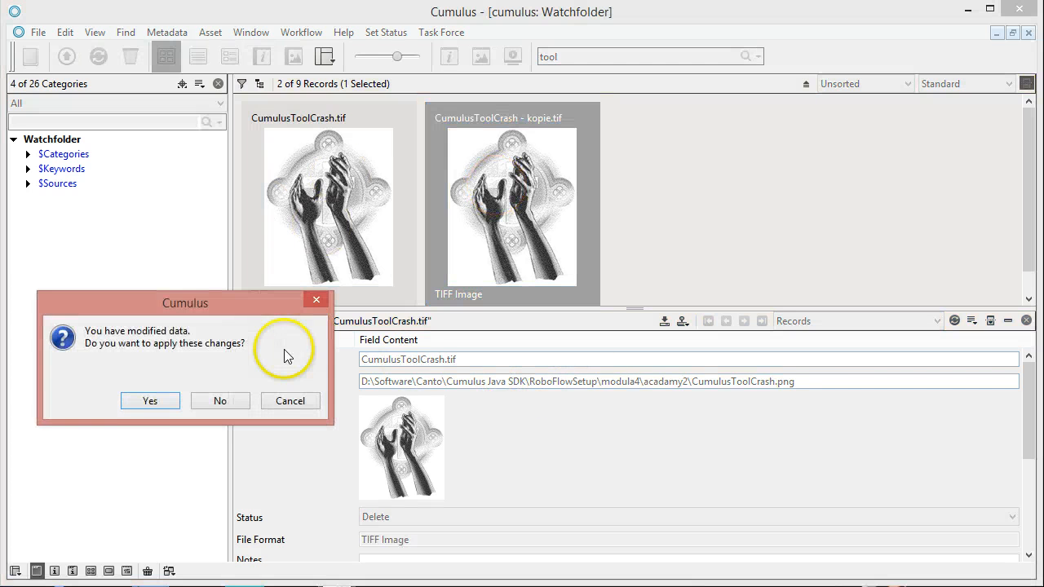
pyautogui.click(151, 401)
# Reselect the CumulusToolCrash.tif record and check which thumbnail file its ThumbnailPath points to.
pyautogui.click(296, 230)
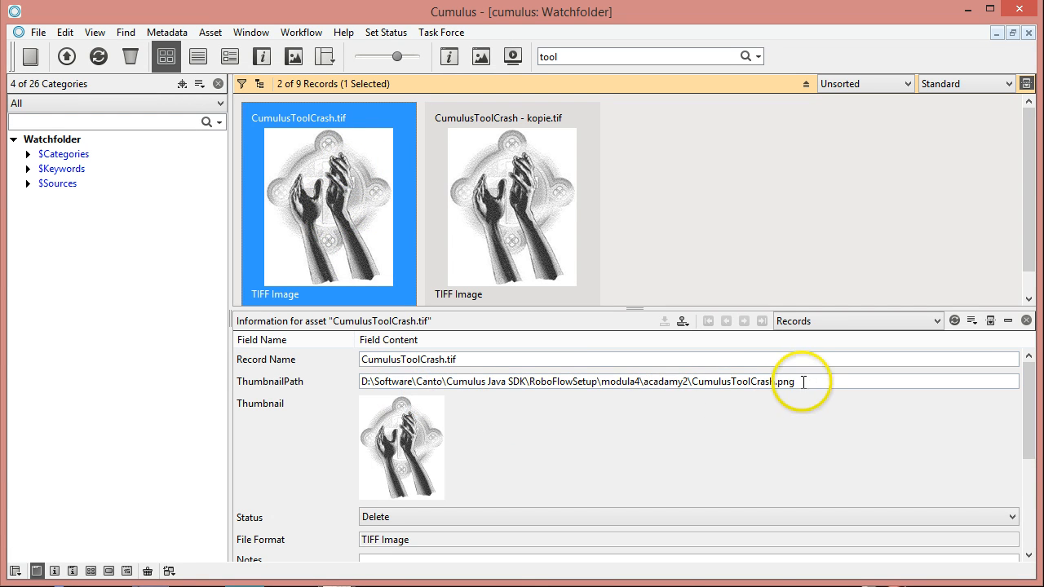
pyautogui.moveTo(804, 382); pyautogui.dragTo(357, 380)
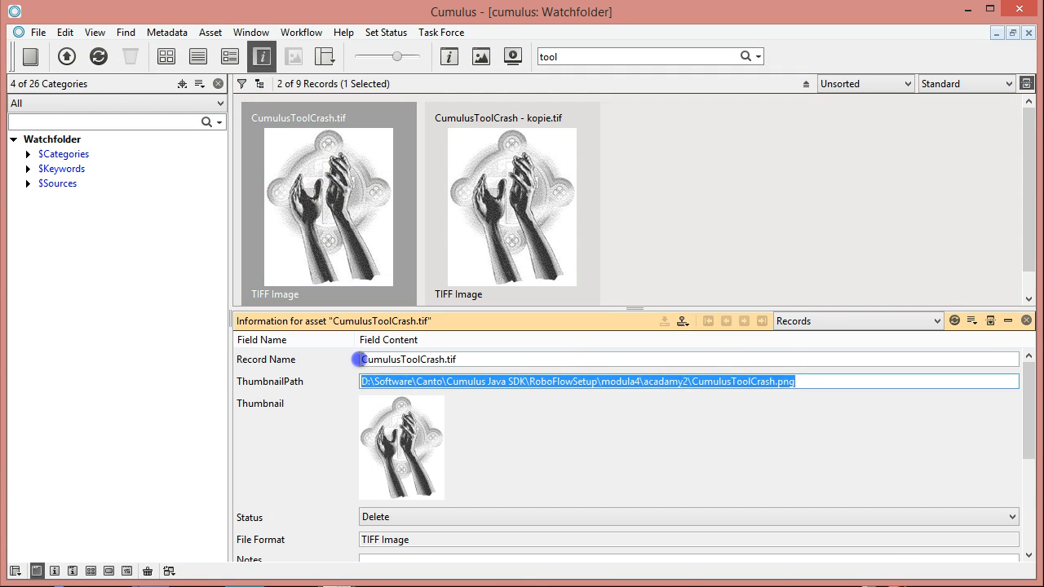
pyautogui.click(806, 411)
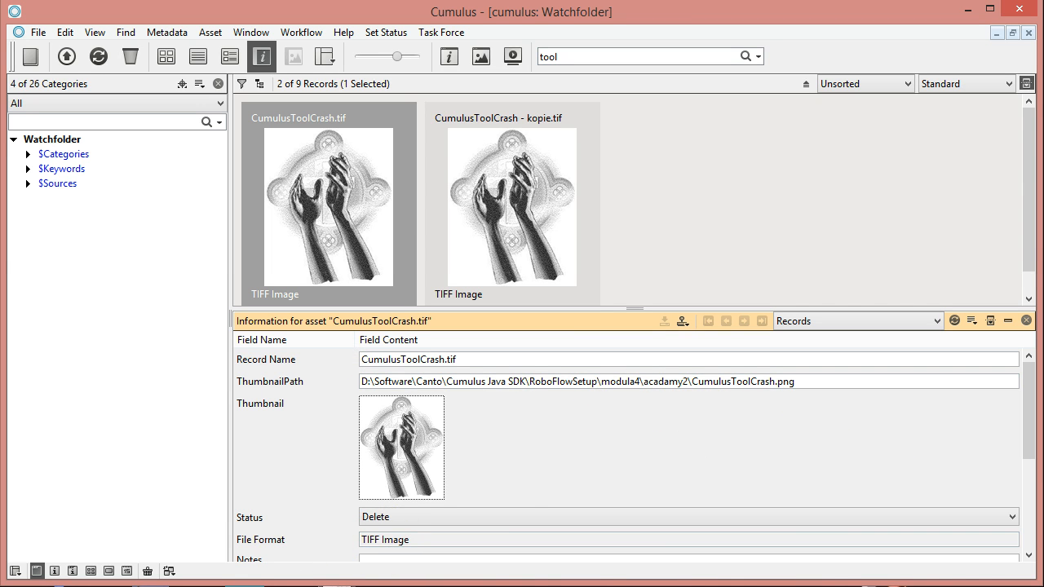
# Bring up the acadamy2 and bad folder windows in File Explorer and arrange them one above the other.
pyautogui.moveTo(245, 585)
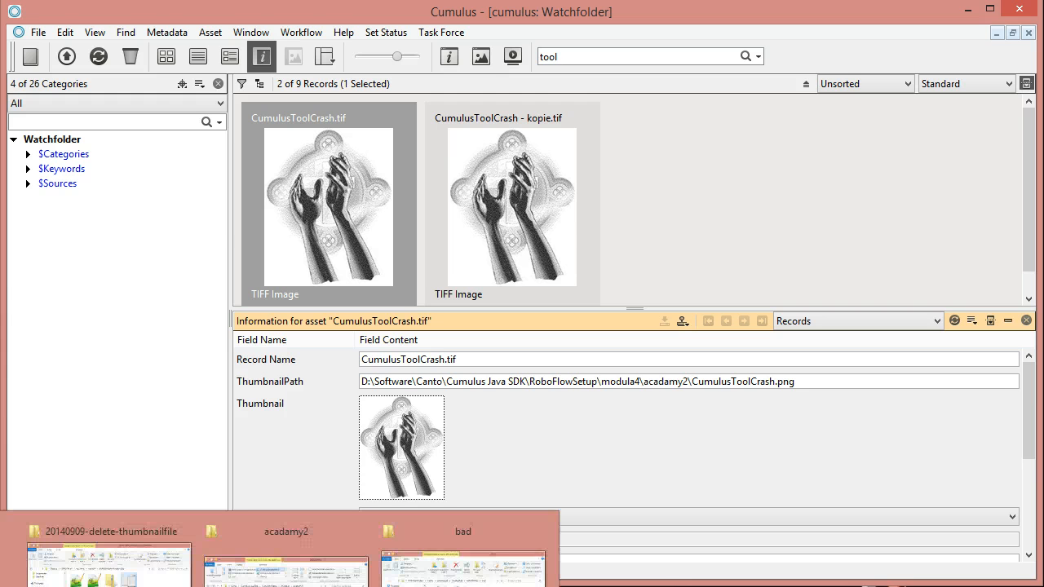
pyautogui.click(285, 563)
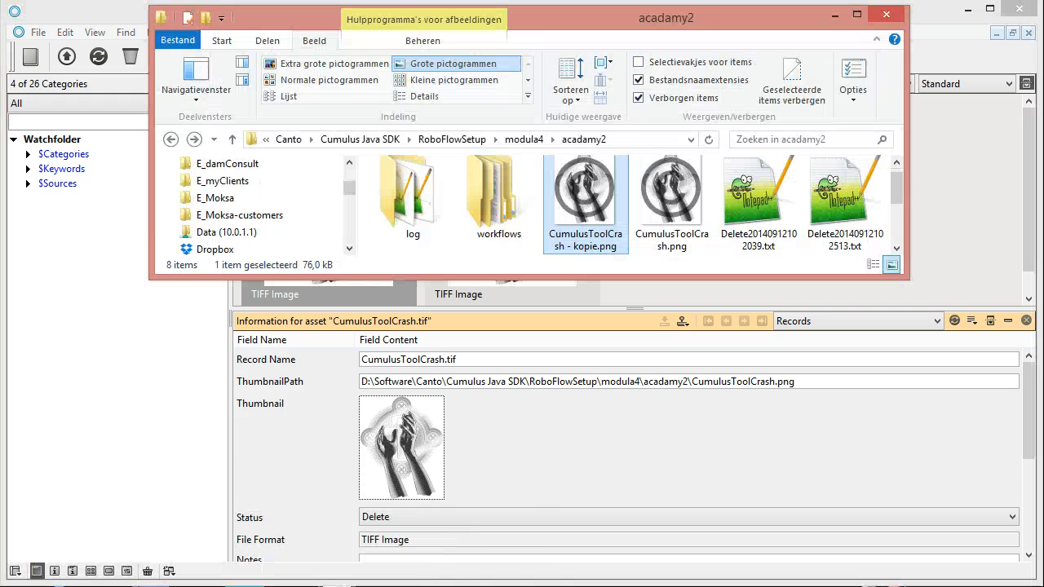
pyautogui.moveTo(245, 585)
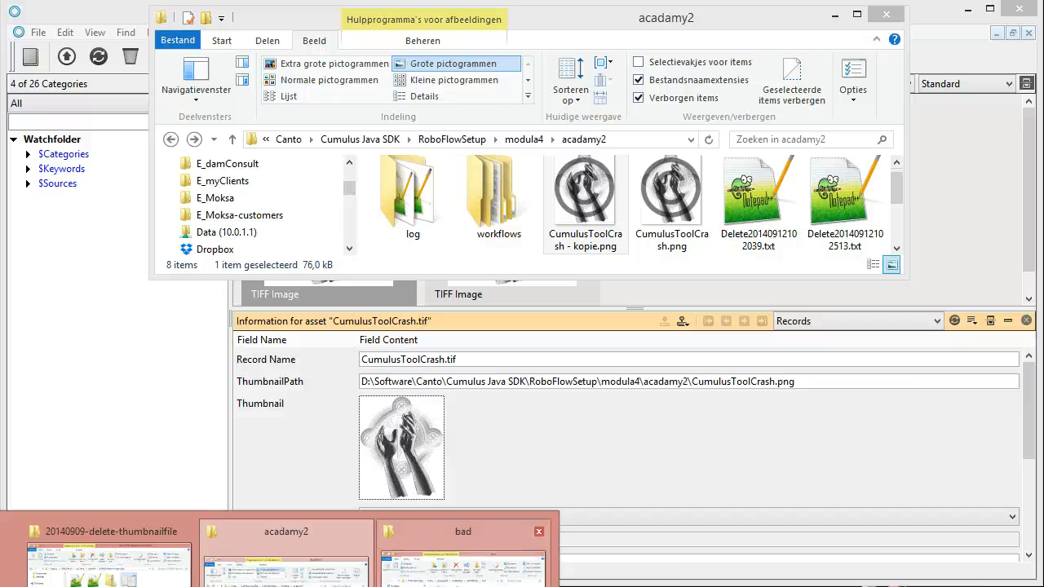
pyautogui.click(452, 563)
pyautogui.moveTo(307, 267); pyautogui.dragTo(159, 275)
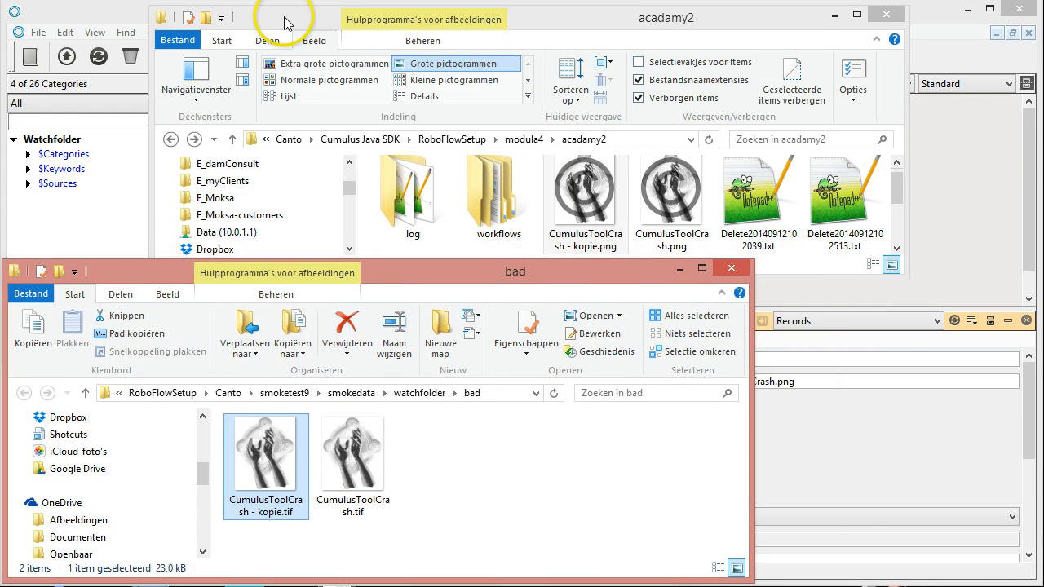
pyautogui.moveTo(283, 22); pyautogui.dragTo(131, 18)
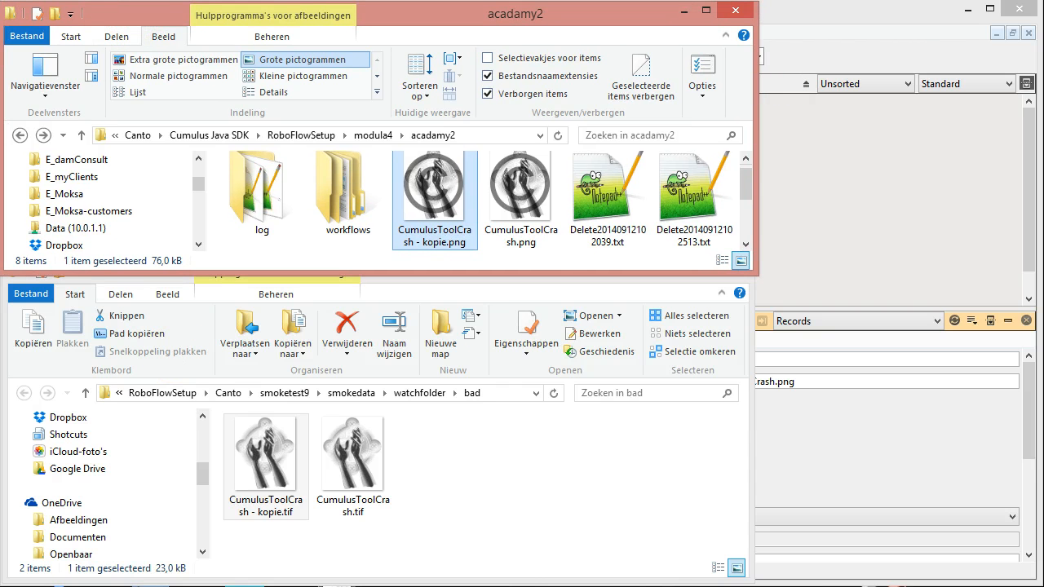
# Switch to RoboFlow pro, move its window clear of the folder files and start the hotcollection-delete-thumbnailrecord workflow immediately.
pyautogui.hotkey('alt', 'Tab')
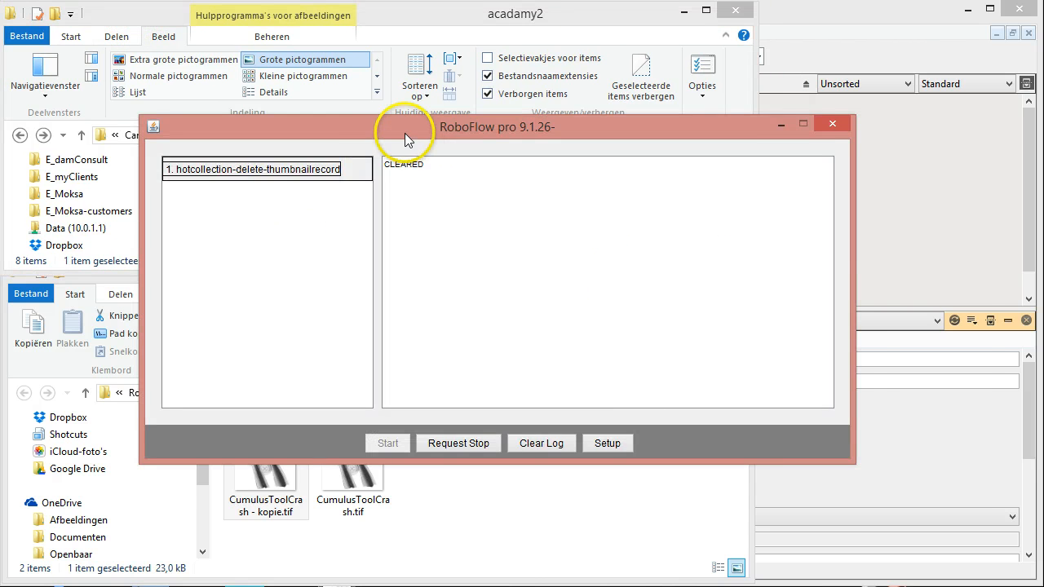
pyautogui.moveTo(404, 133); pyautogui.dragTo(588, 257)
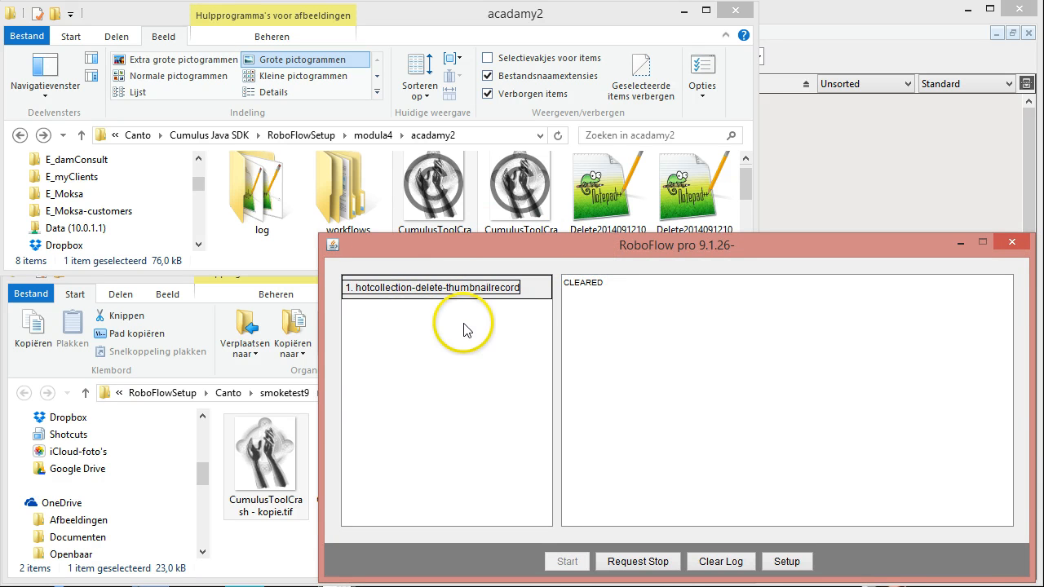
pyautogui.doubleClick(434, 291)
pyautogui.click(330, 320)
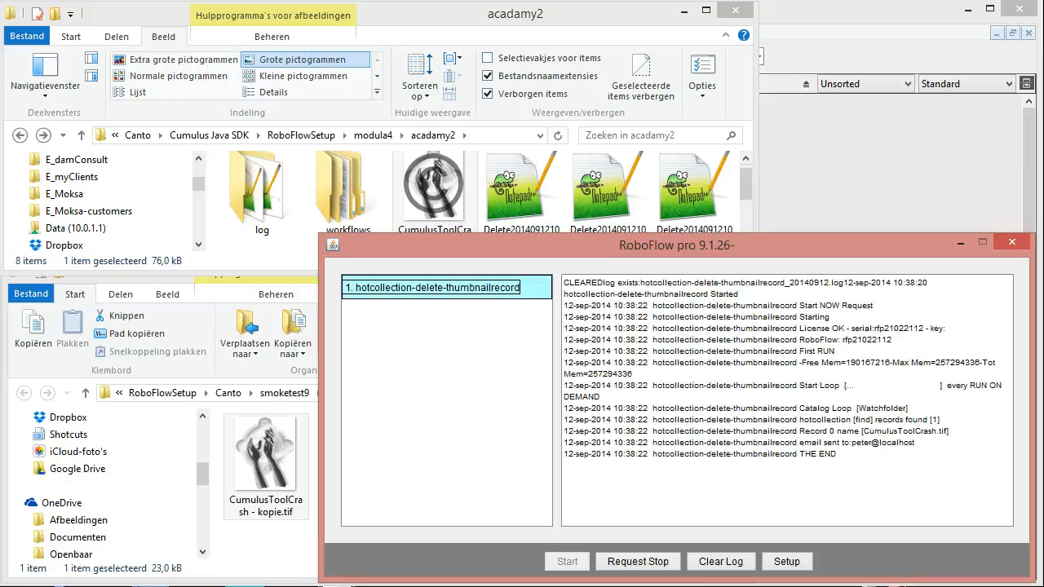
# Review the record name and e-mail entries in the workflow log, and check the files in the bad and acadamy2 folders.
pyautogui.click(798, 430)
pyautogui.moveTo(798, 430); pyautogui.dragTo(986, 426)
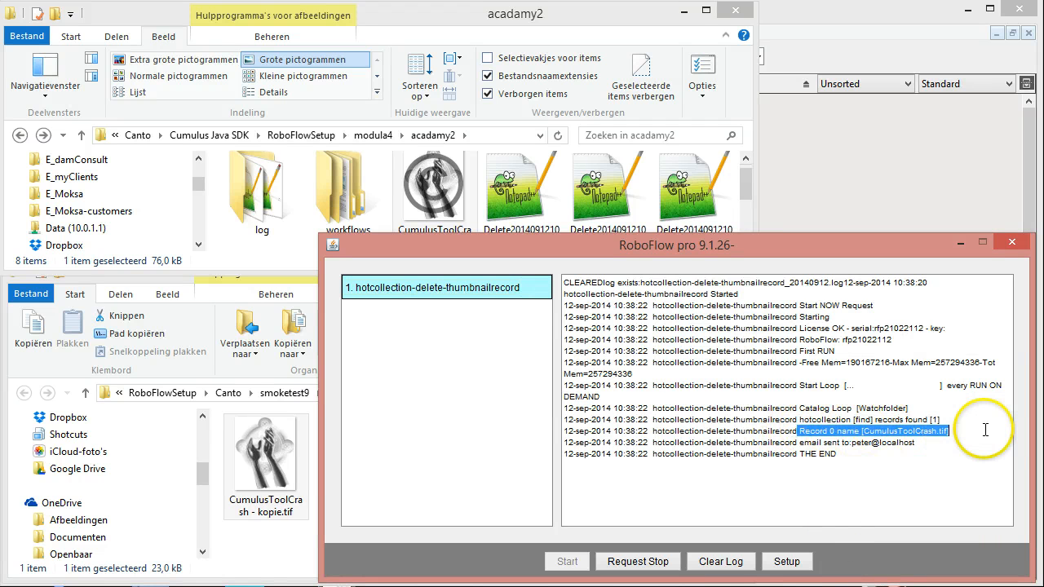
pyautogui.click(797, 447)
pyautogui.moveTo(796, 447); pyautogui.dragTo(932, 448)
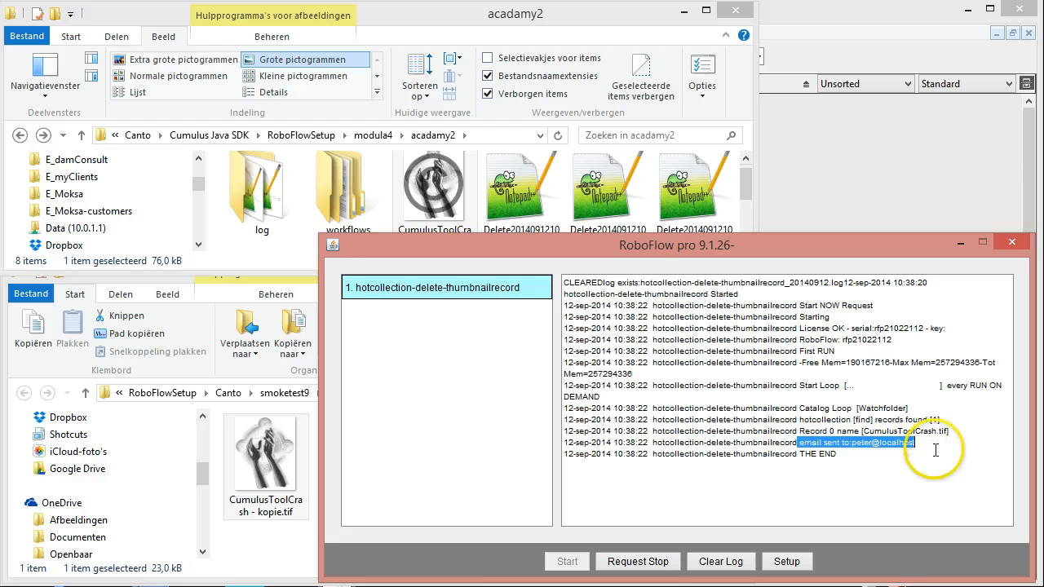
pyautogui.click(904, 455)
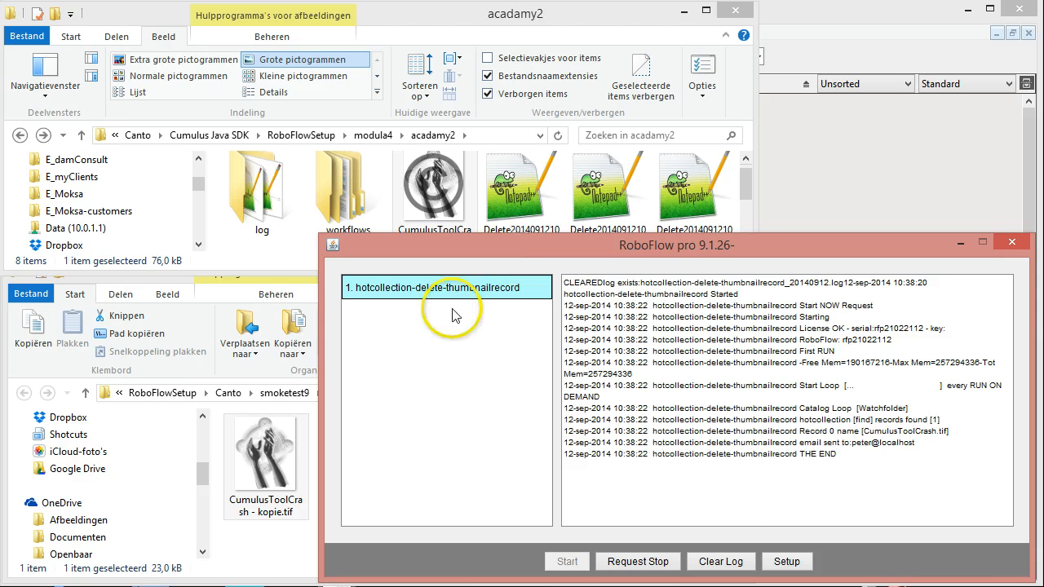
pyautogui.click(286, 544)
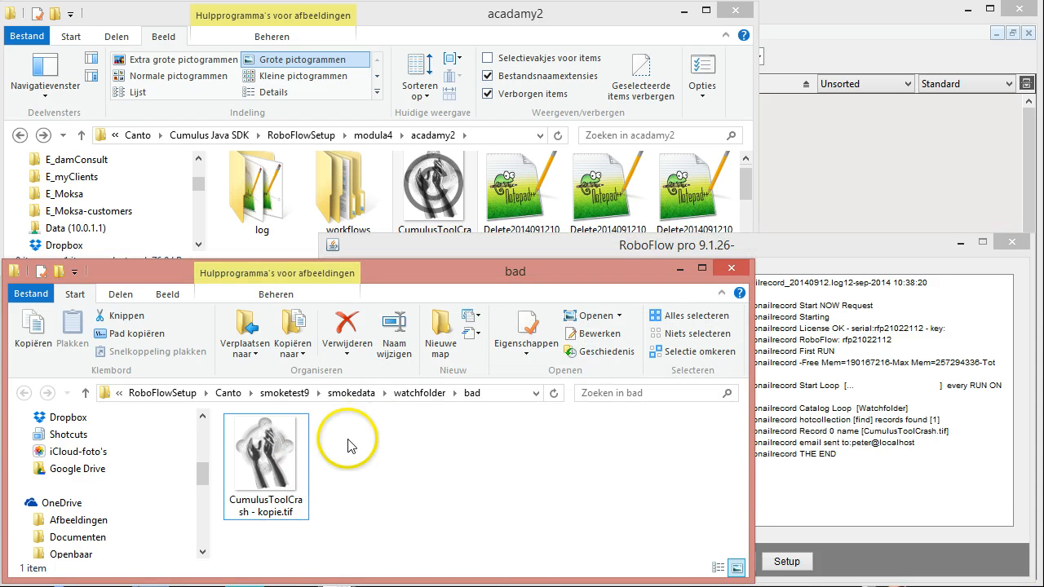
pyautogui.click(444, 186)
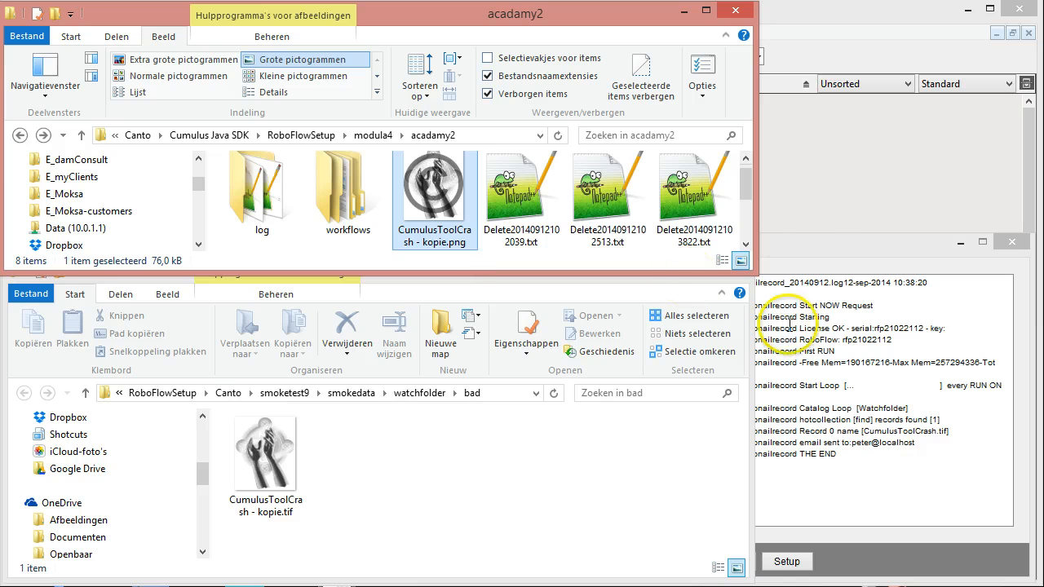
# Switch to Cumulus, set the Status of the CumulusToolCrash - kopie.tif record to Delete and apply the modified data.
pyautogui.click(819, 224)
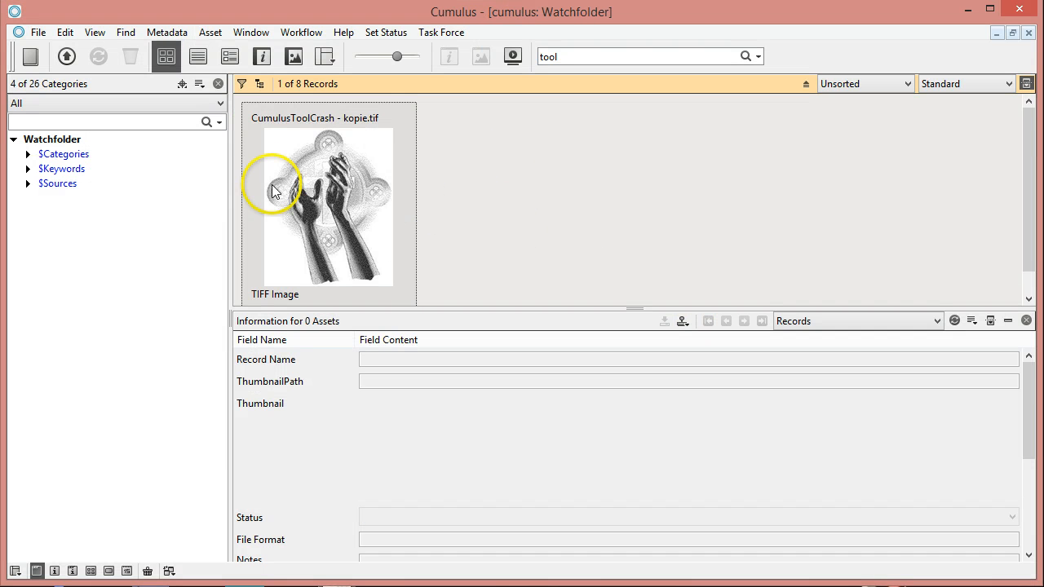
pyautogui.click(336, 187)
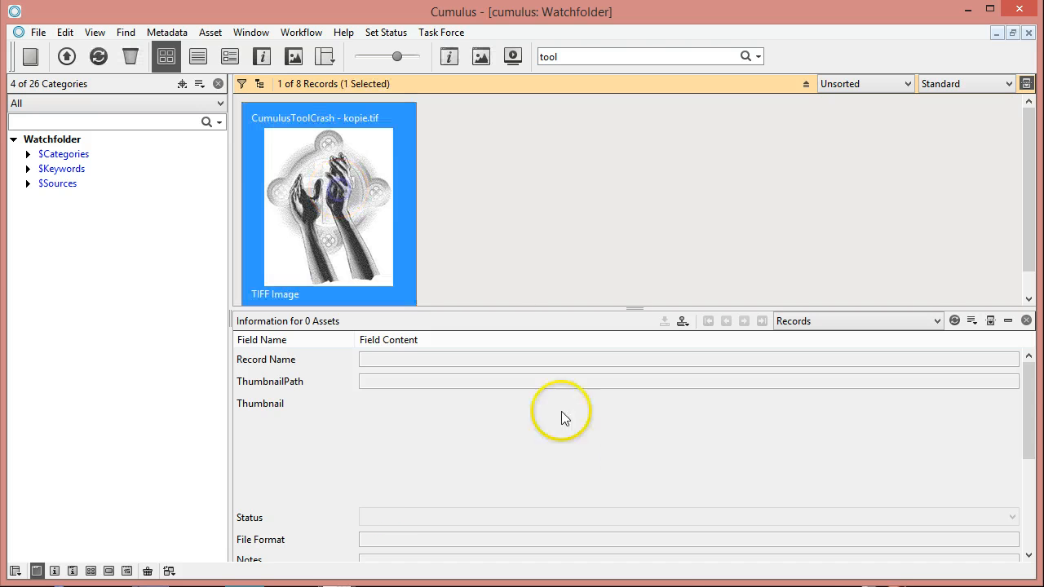
pyautogui.click(409, 515)
pyautogui.click(400, 531)
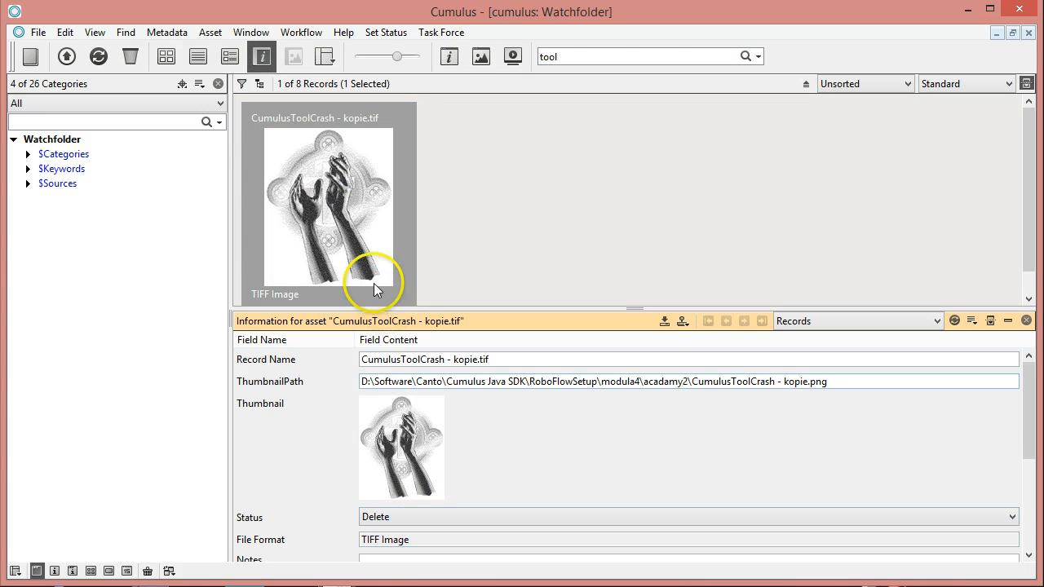
pyautogui.click(73, 155)
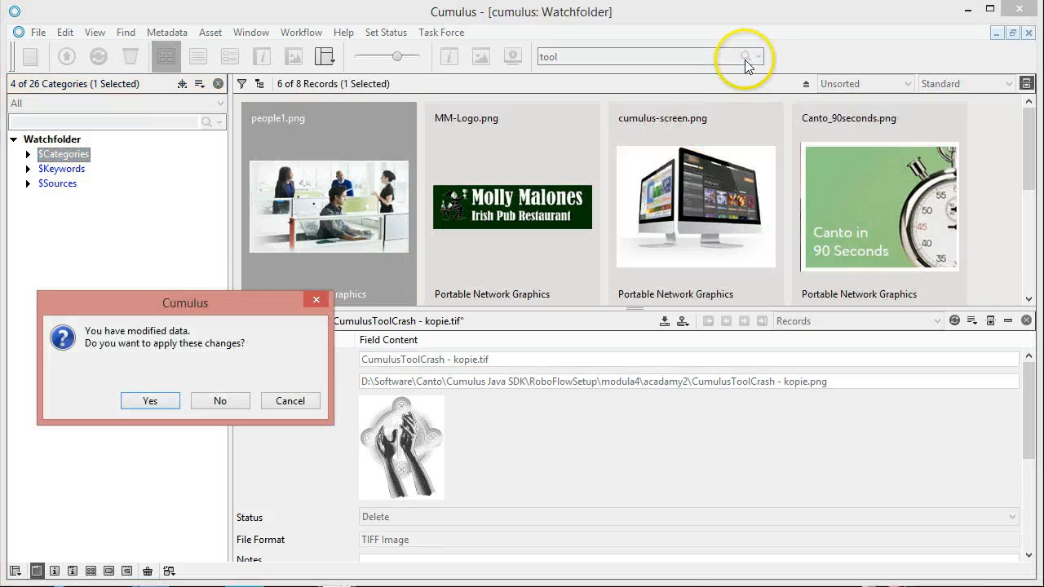
pyautogui.click(163, 399)
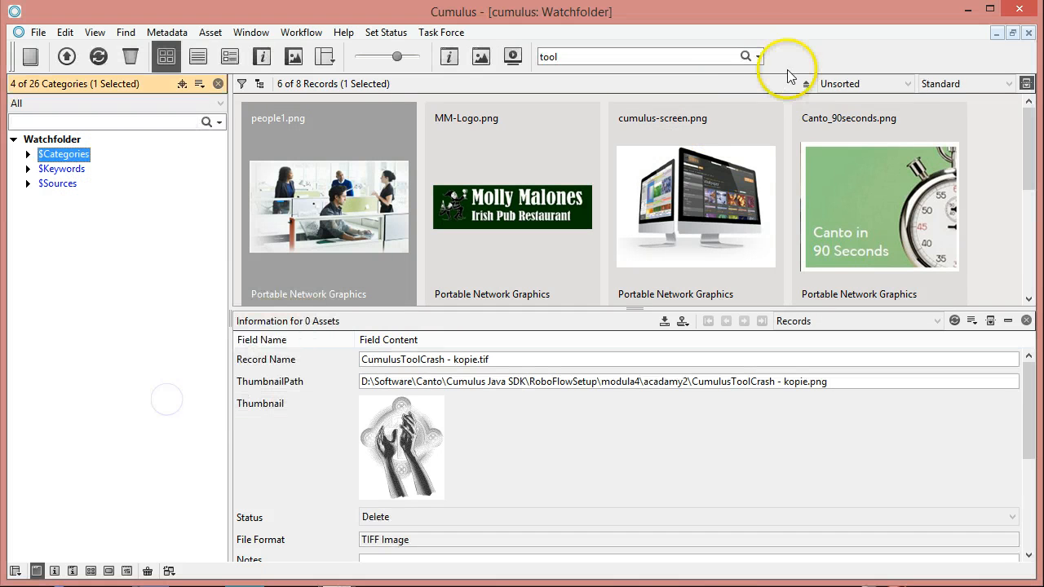
# Search the Watchfolder catalog for "tool" again and check the Status of the CumulusToolCrash - kopie.tif record.
pyautogui.click(745, 57)
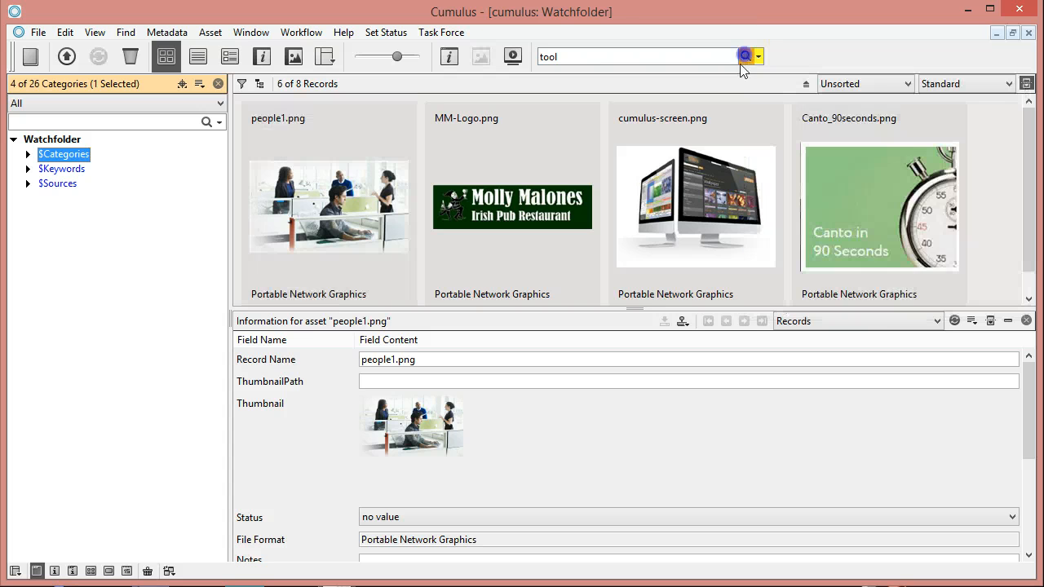
pyautogui.click(349, 302)
pyautogui.click(595, 532)
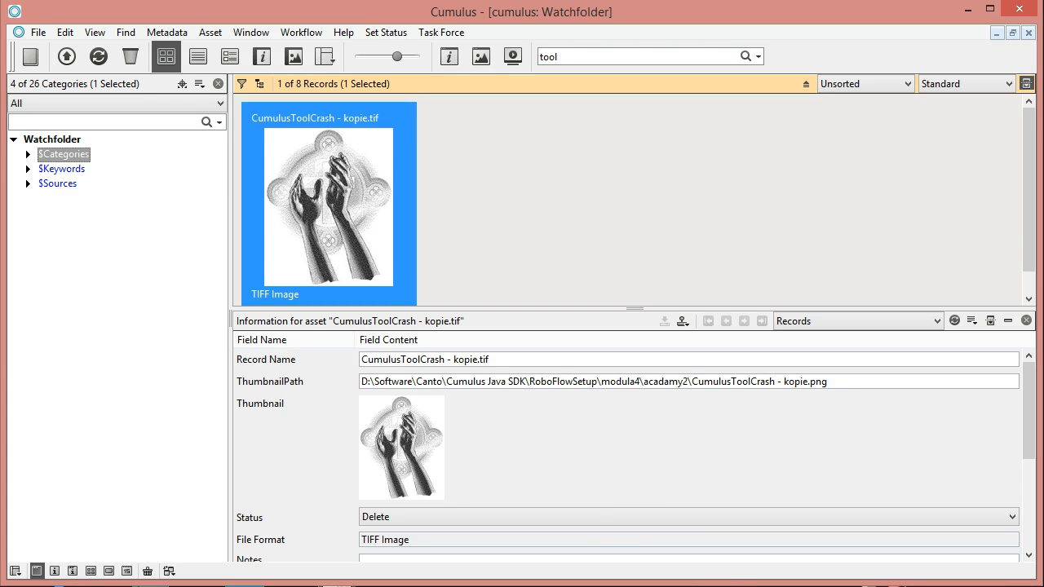
# Switch to RoboFlow pro, set the RecordAction of hotcollection-delete-thumbnailrecord to delete record and save the workflow setup.
pyautogui.click(336, 585)
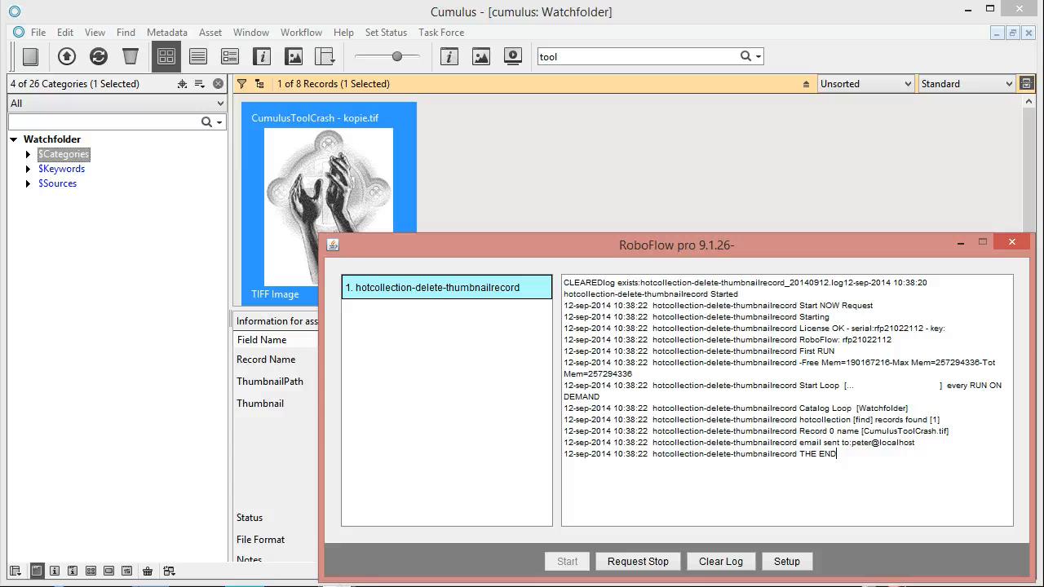
pyautogui.doubleClick(504, 302)
pyautogui.click(371, 321)
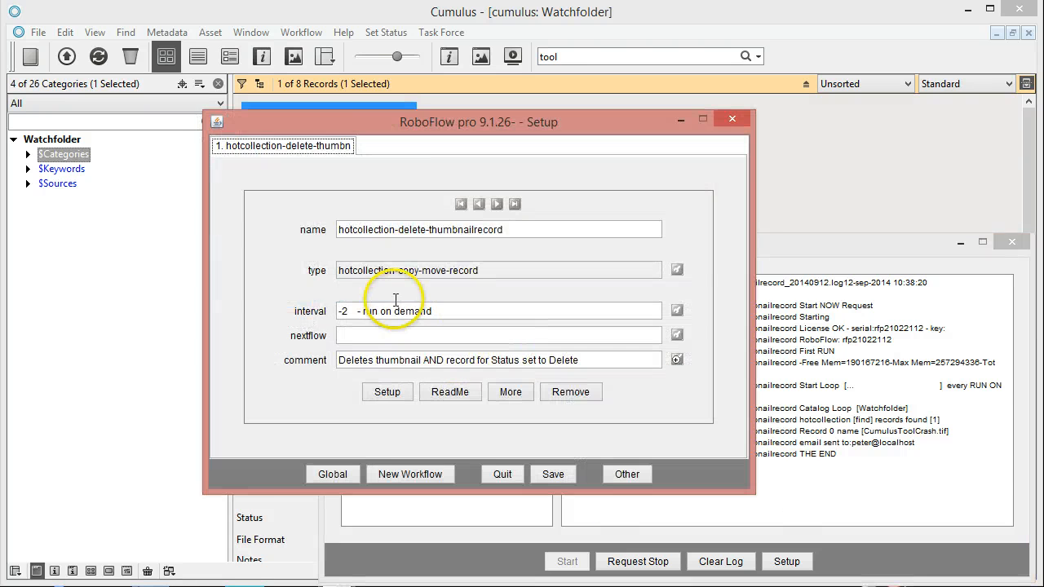
pyautogui.click(387, 393)
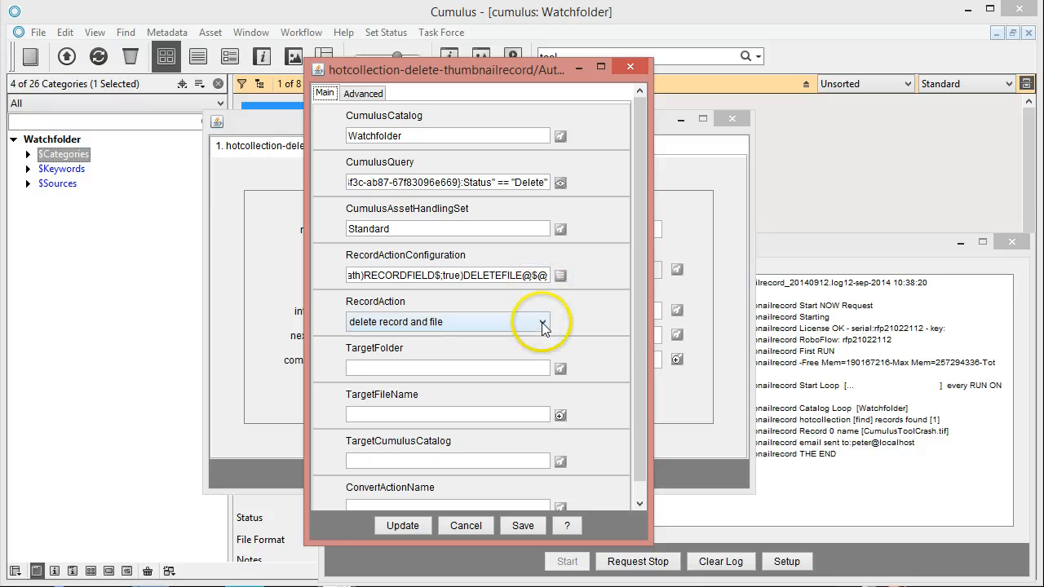
pyautogui.click(541, 323)
pyautogui.click(543, 341)
pyautogui.click(543, 340)
pyautogui.click(543, 340)
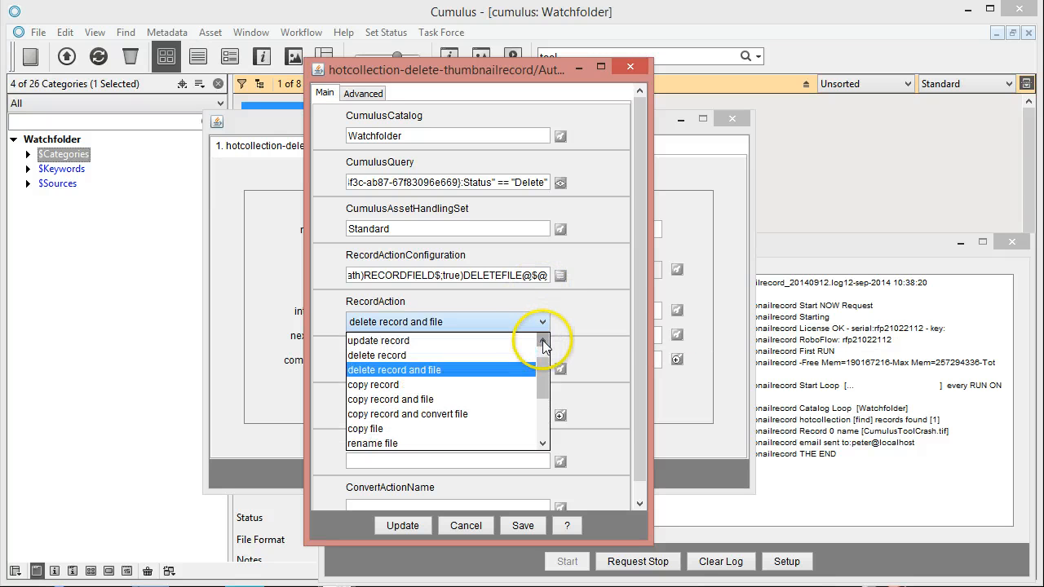
pyautogui.click(543, 340)
pyautogui.click(359, 369)
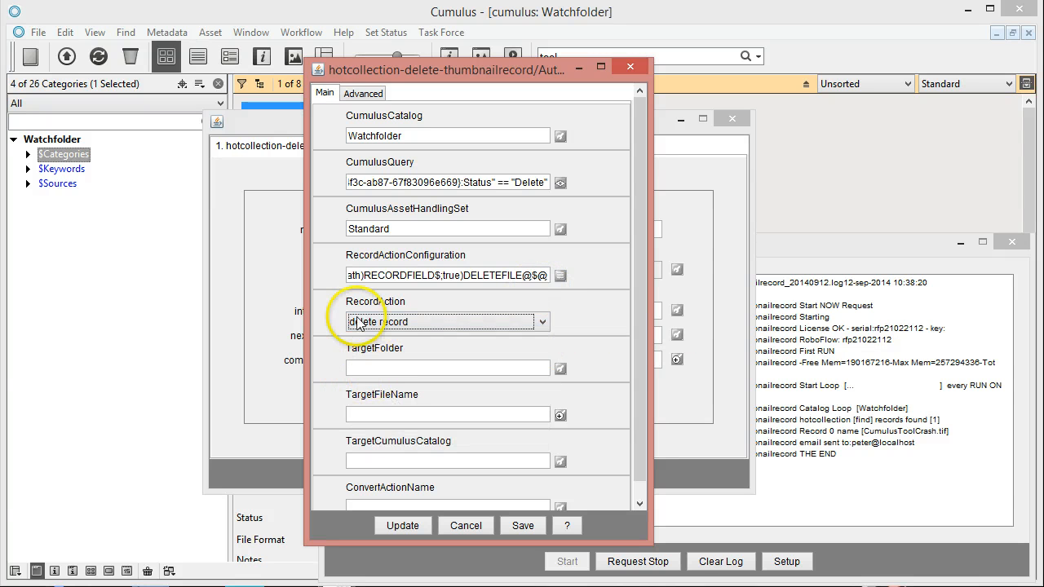
pyautogui.click(511, 528)
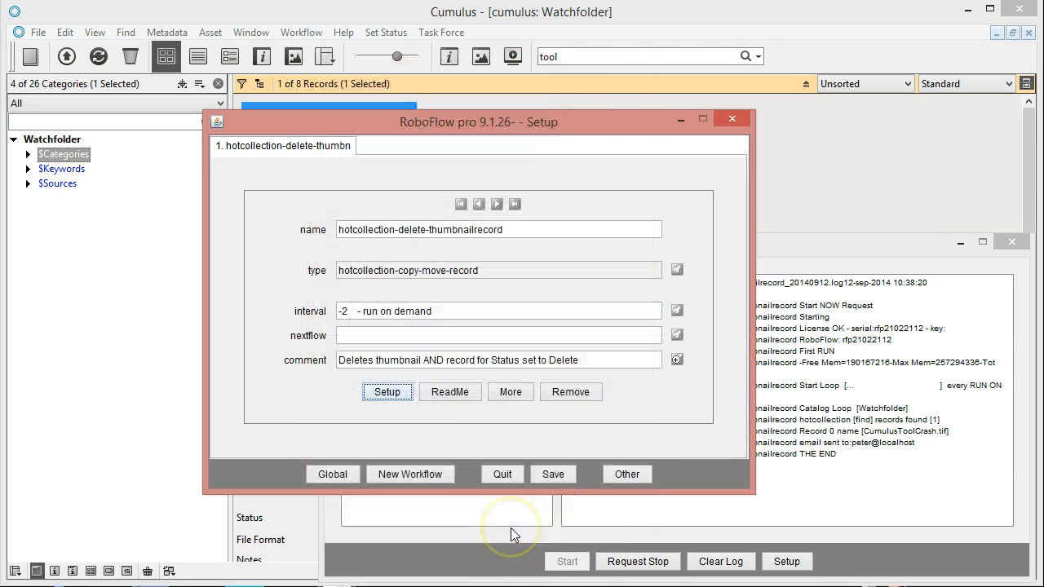
pyautogui.click(553, 476)
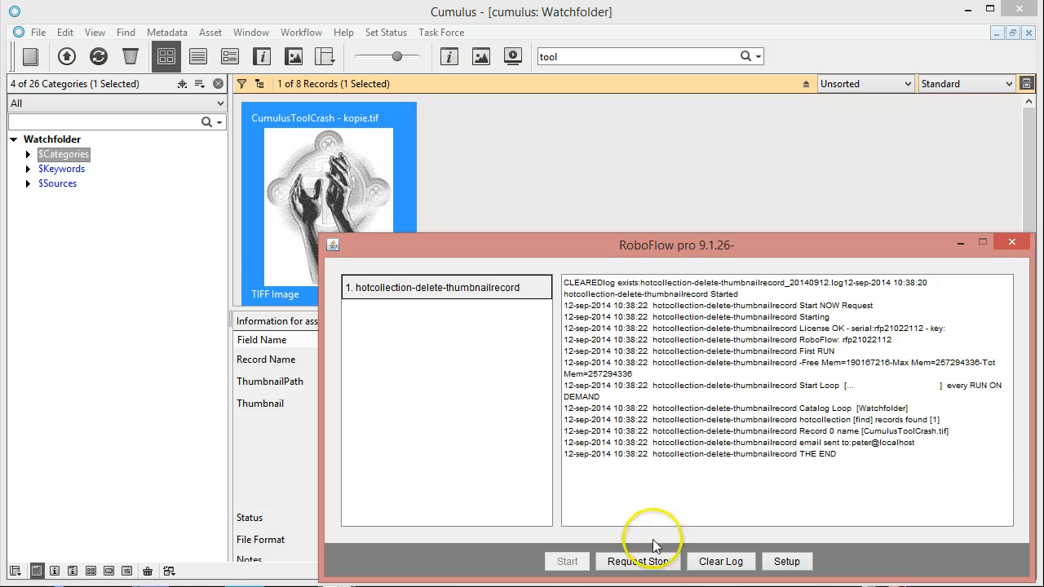
# Bring up the acadamy2 and bad folder windows and check for the CumulusToolCrash - kopie thumbnail and original file.
pyautogui.click(281, 586)
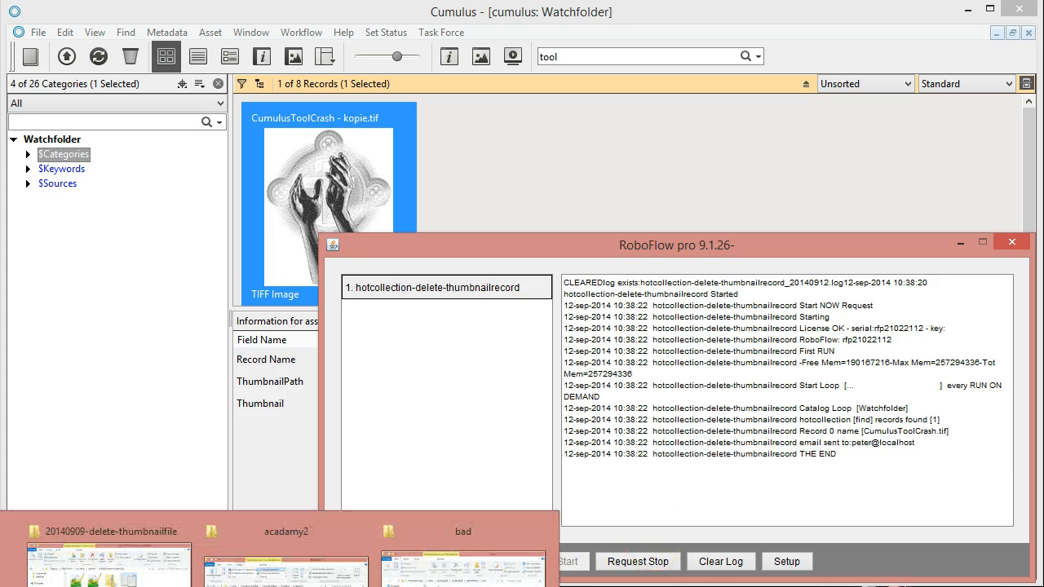
pyautogui.click(287, 563)
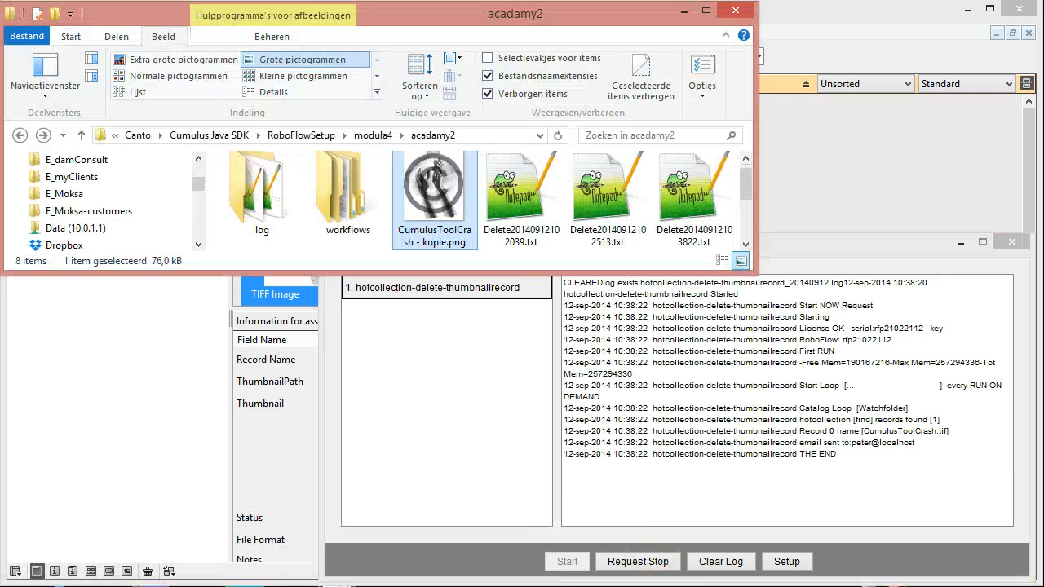
pyautogui.click(281, 586)
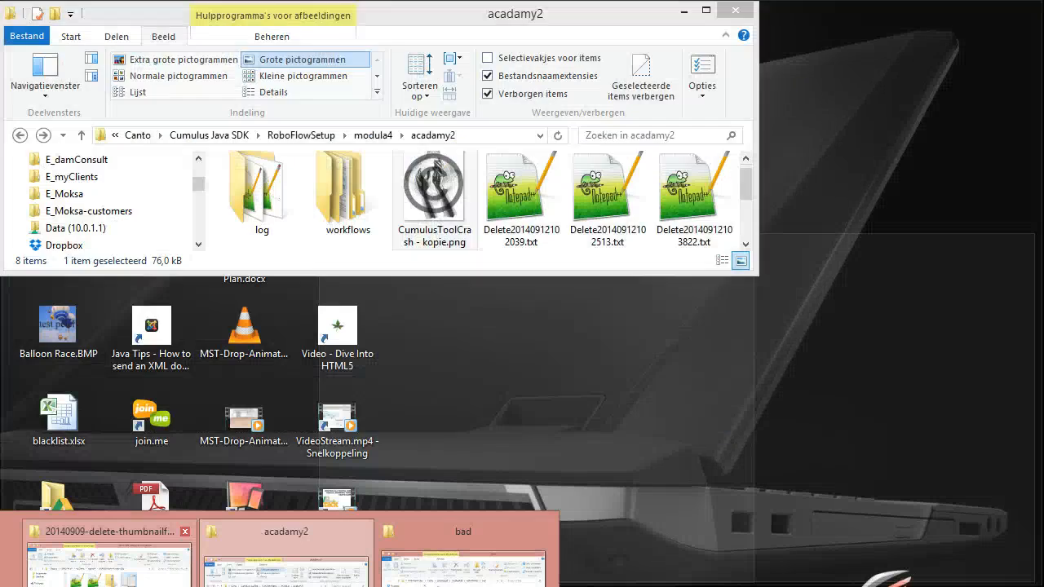
pyautogui.click(463, 562)
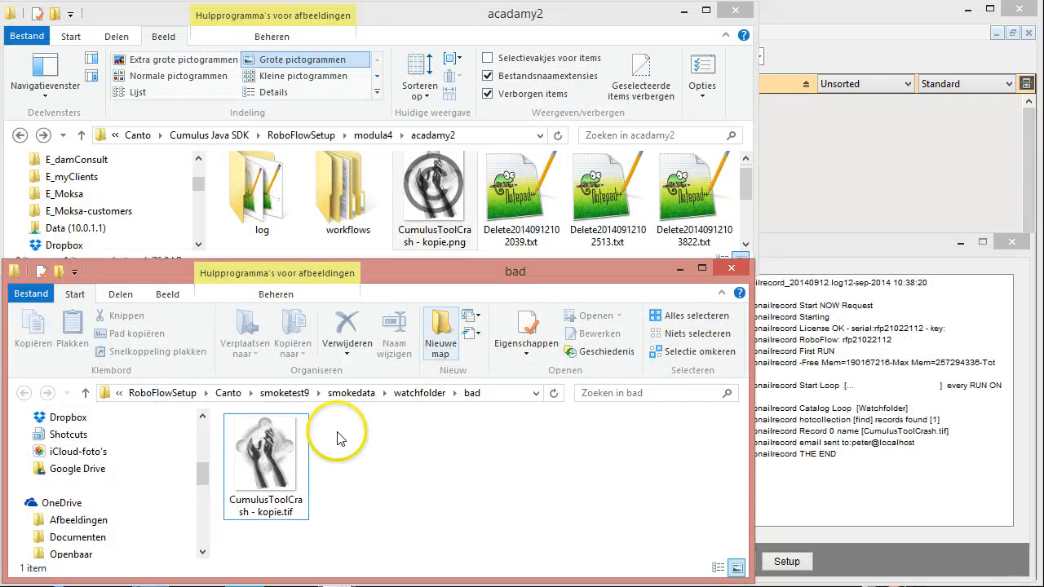
pyautogui.click(274, 469)
pyautogui.click(434, 196)
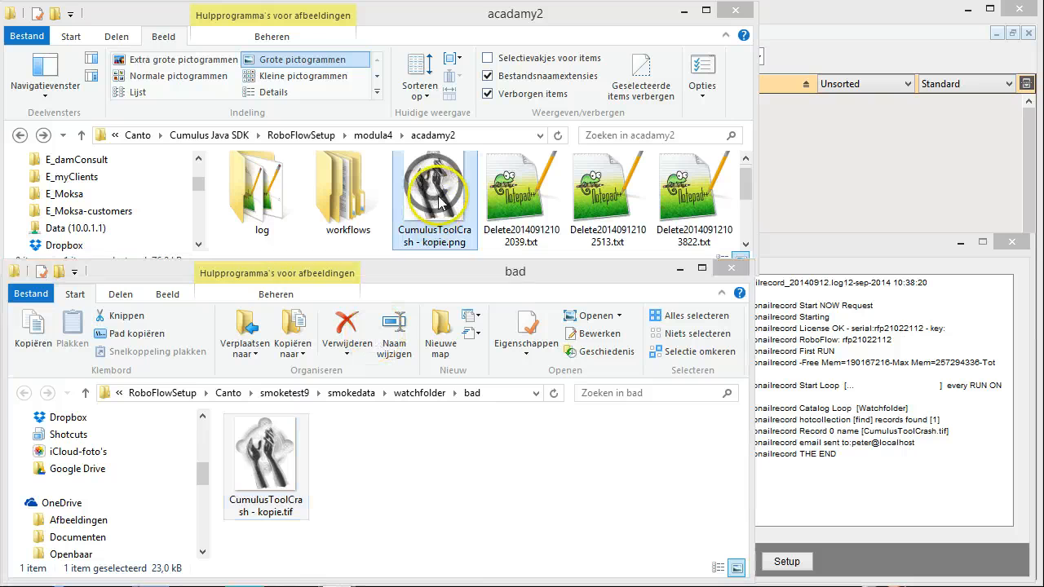
pyautogui.click(412, 445)
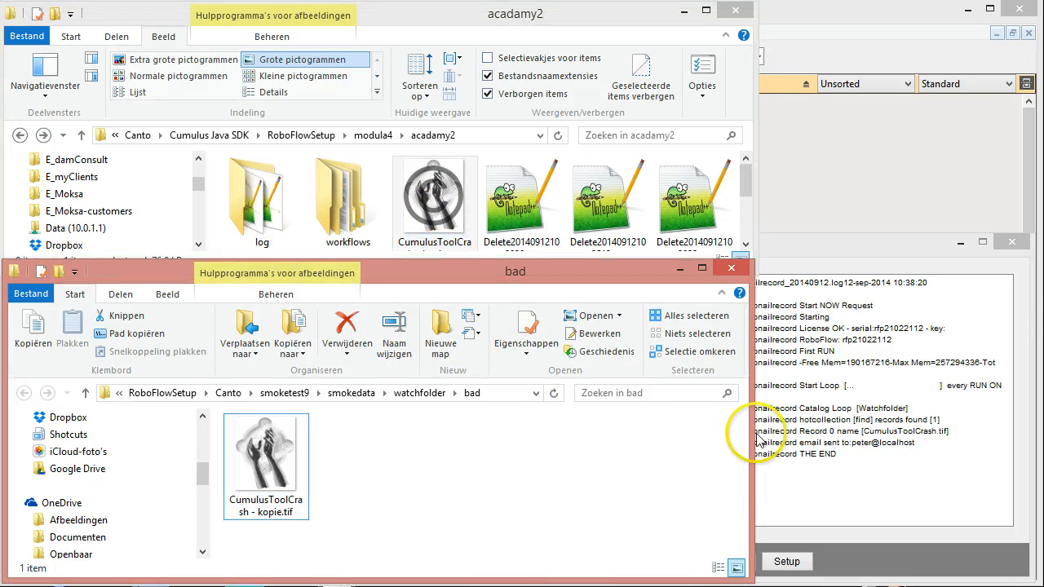
# Switch to RoboFlow pro and start the hotcollection-delete-thumbnailrecord workflow immediately.
pyautogui.click(815, 250)
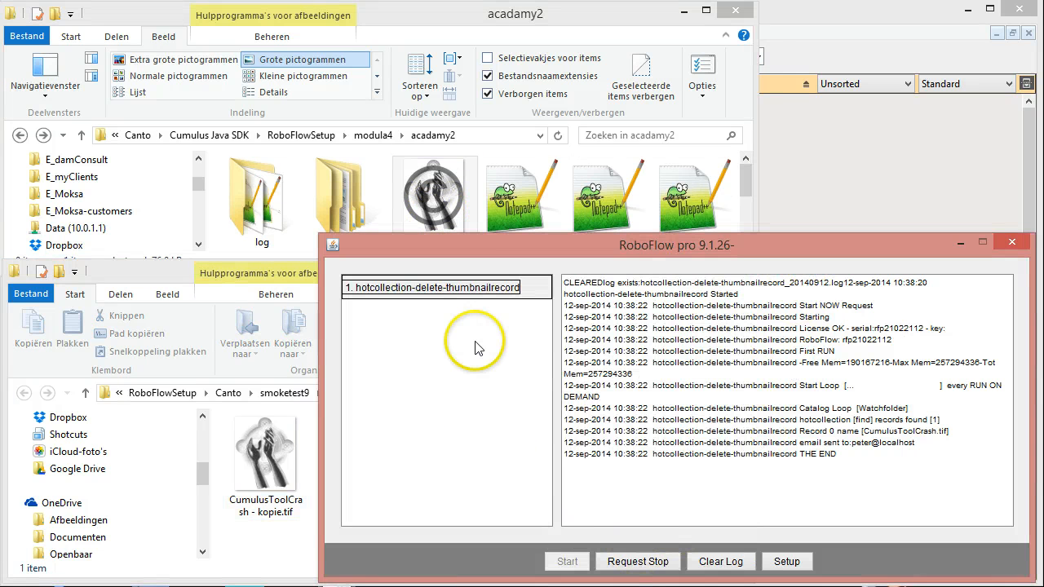
pyautogui.doubleClick(431, 288)
pyautogui.click(307, 320)
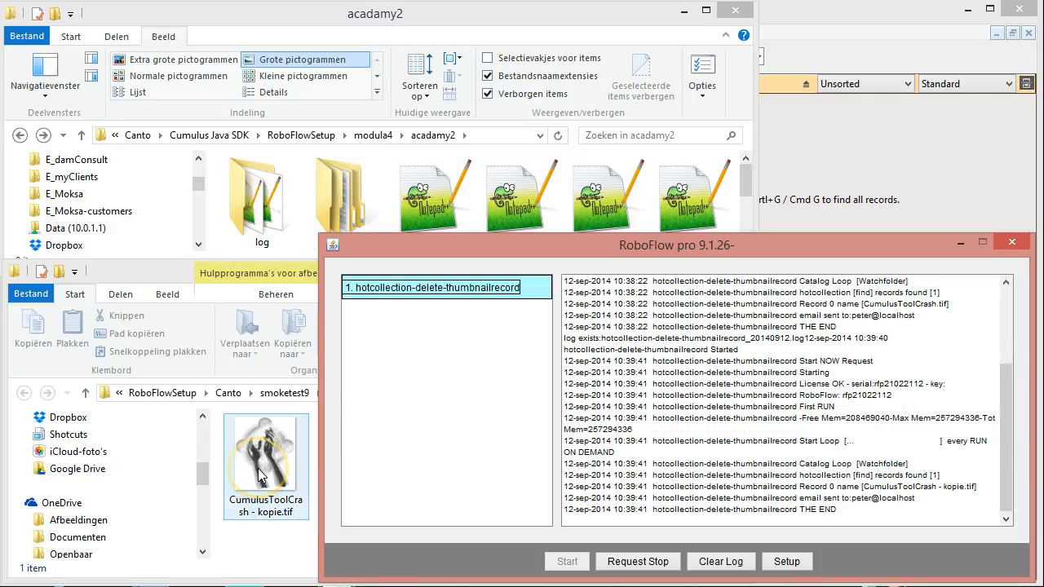
# Check the bad folder for CumulusToolCrash - kopie.tif and search the Cumulus Watchfolder catalog for "tool".
pyautogui.click(283, 480)
pyautogui.click(855, 155)
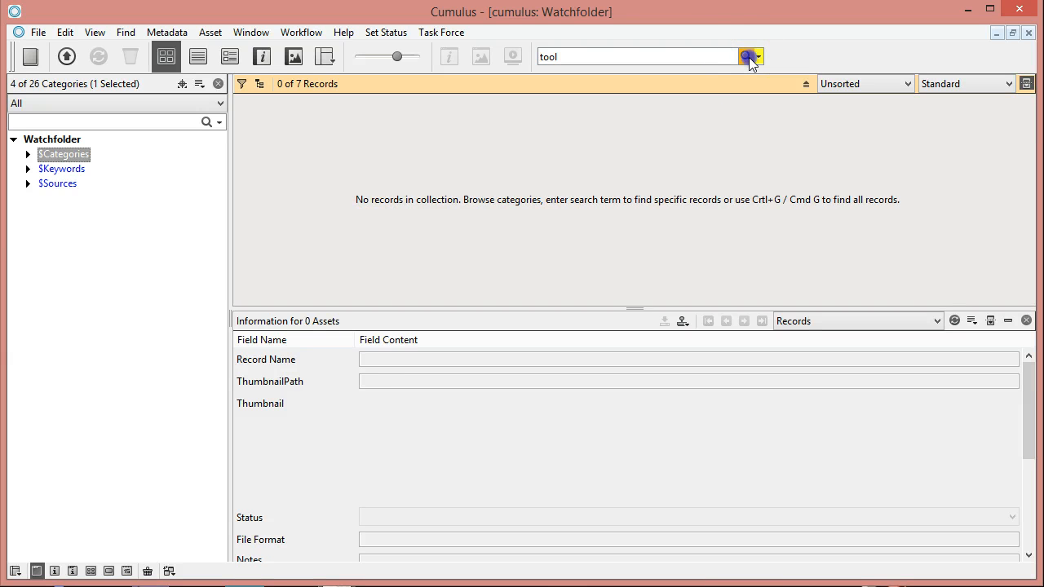
pyautogui.click(469, 147)
# Switch to the Cumulus Server Console in the browser, log in to localhost and open the RoboFlow workflow overview.
pyautogui.hotkey('alt', 'Tab')
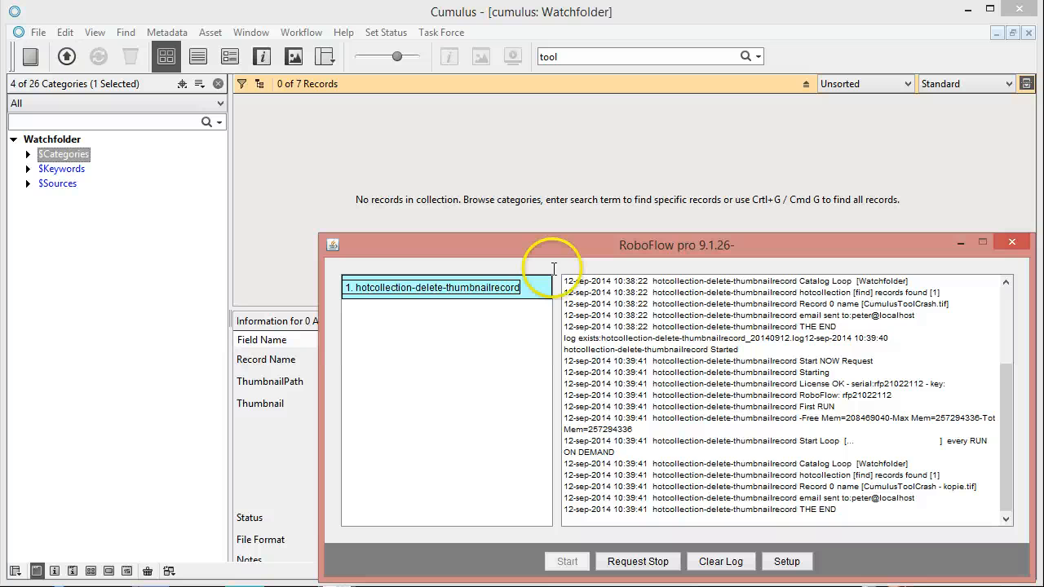
pyautogui.click(336, 586)
pyautogui.click(505, 278)
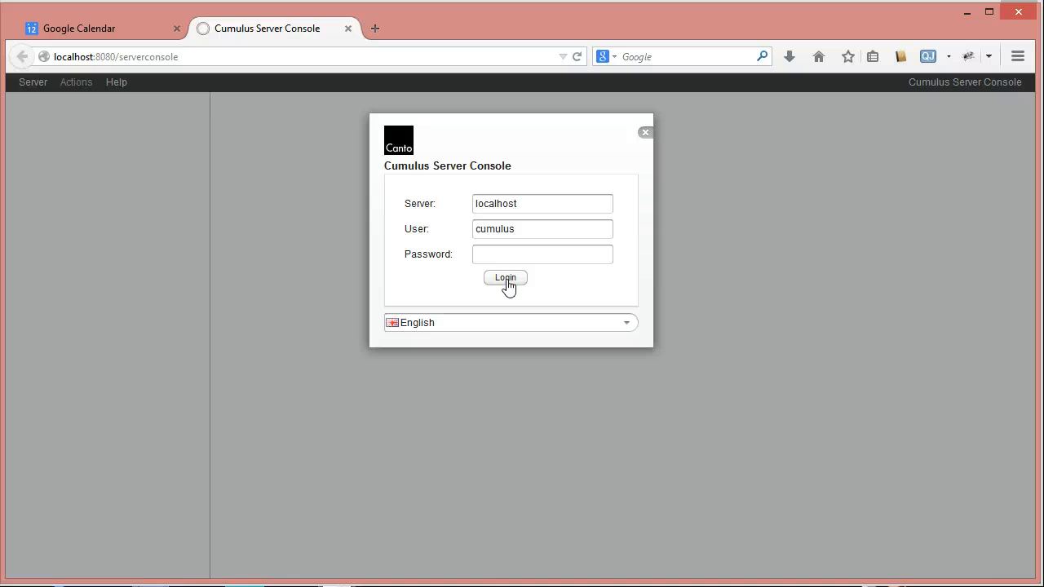
pyautogui.click(506, 278)
pyautogui.click(59, 253)
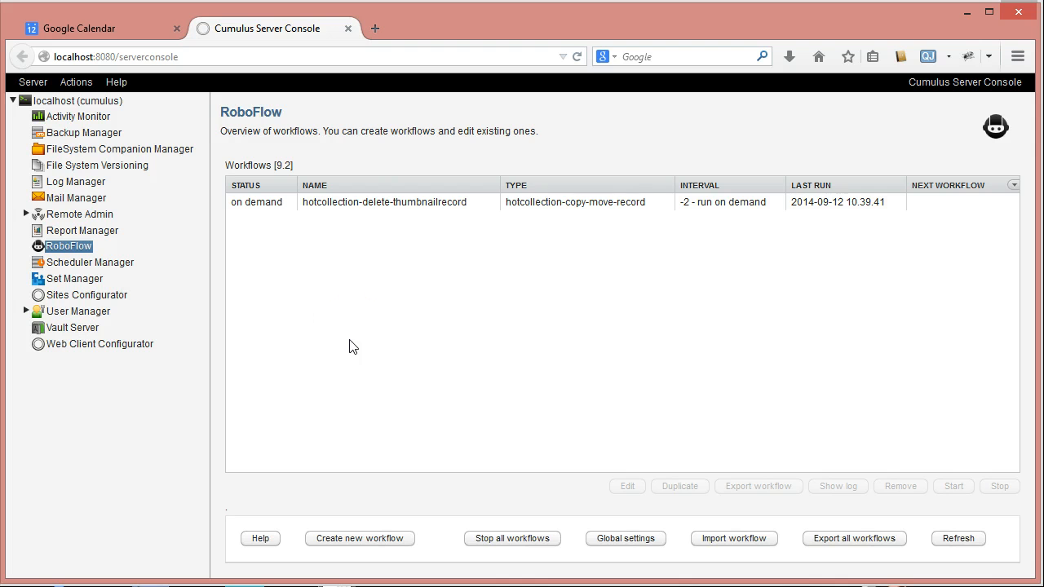
# Open the settings of the hotcollection-delete-thumbnailrecord workflow, review its general settings and parameters, and close them.
pyautogui.click(373, 205)
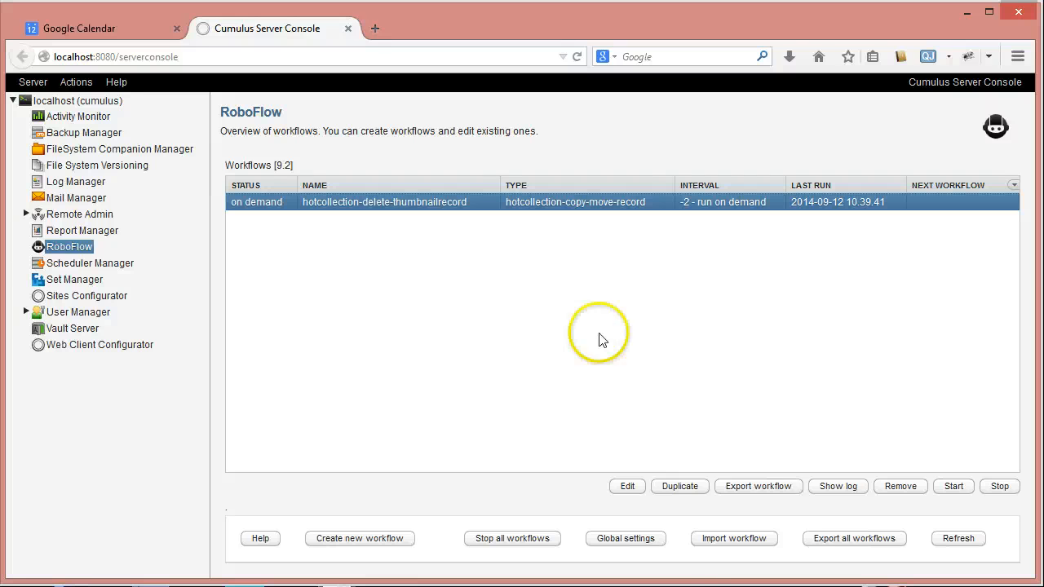
pyautogui.click(628, 489)
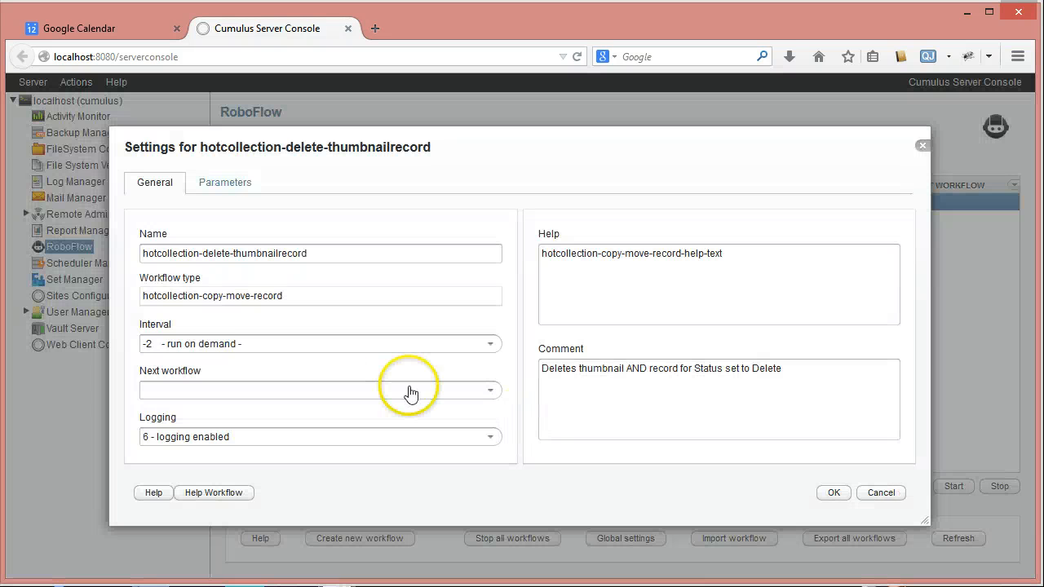
pyautogui.click(217, 184)
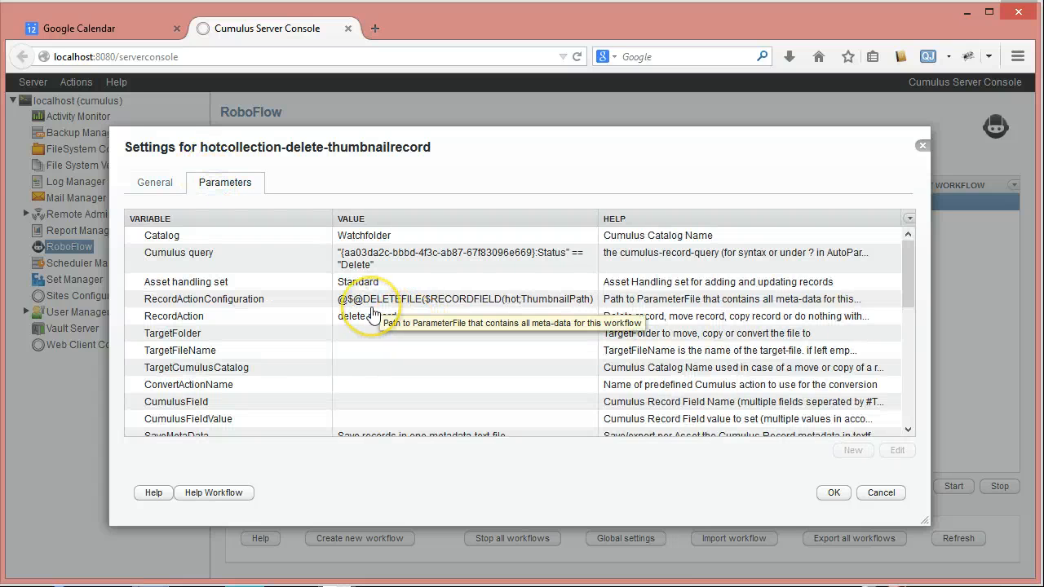
pyautogui.click(922, 145)
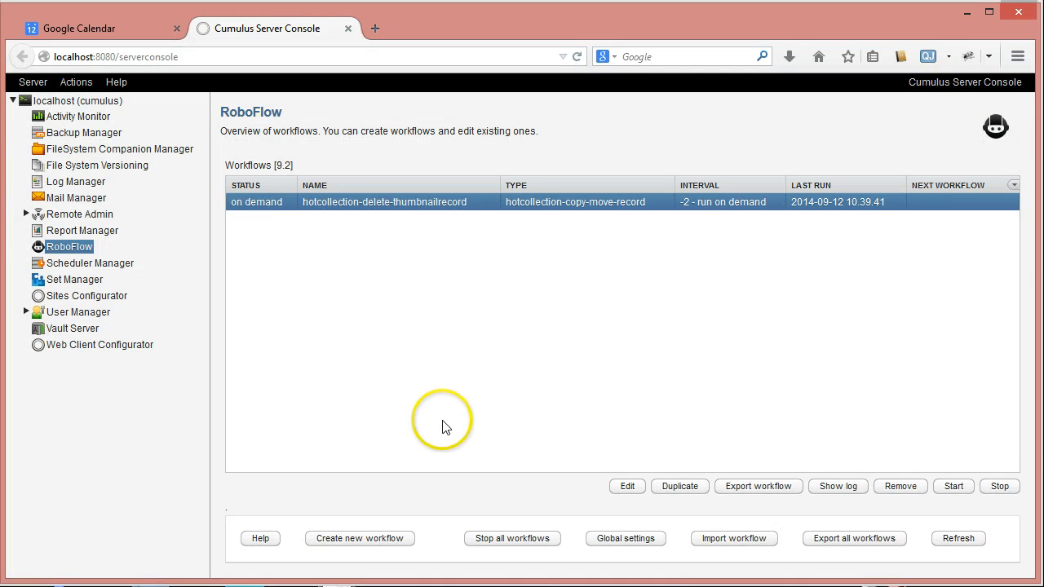
# Create a workflow named hotcollection-delete-record from scratch with the type Process a list of records.
pyautogui.click(396, 538)
pyautogui.click(690, 228)
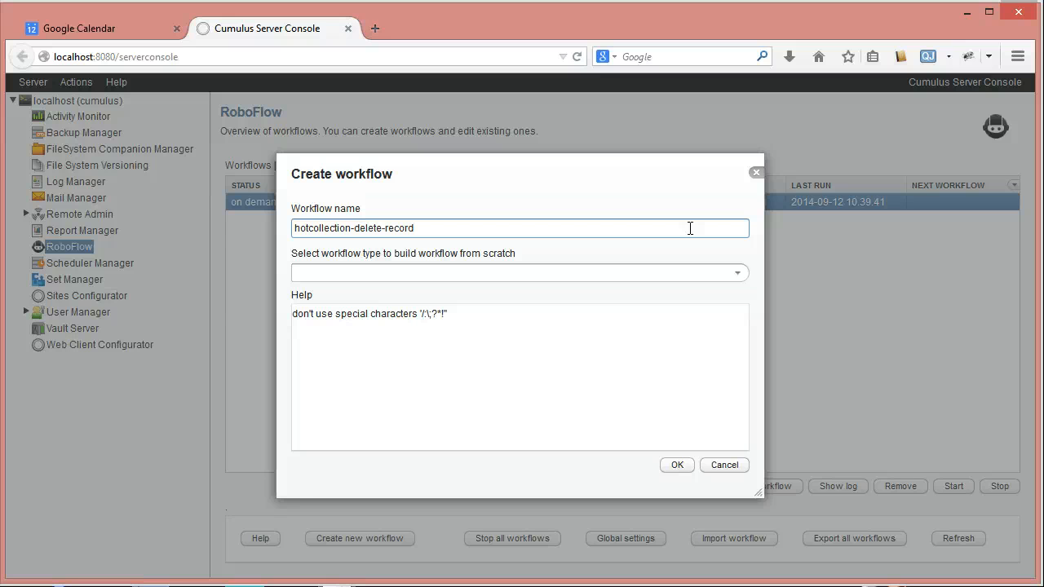
pyautogui.click(737, 272)
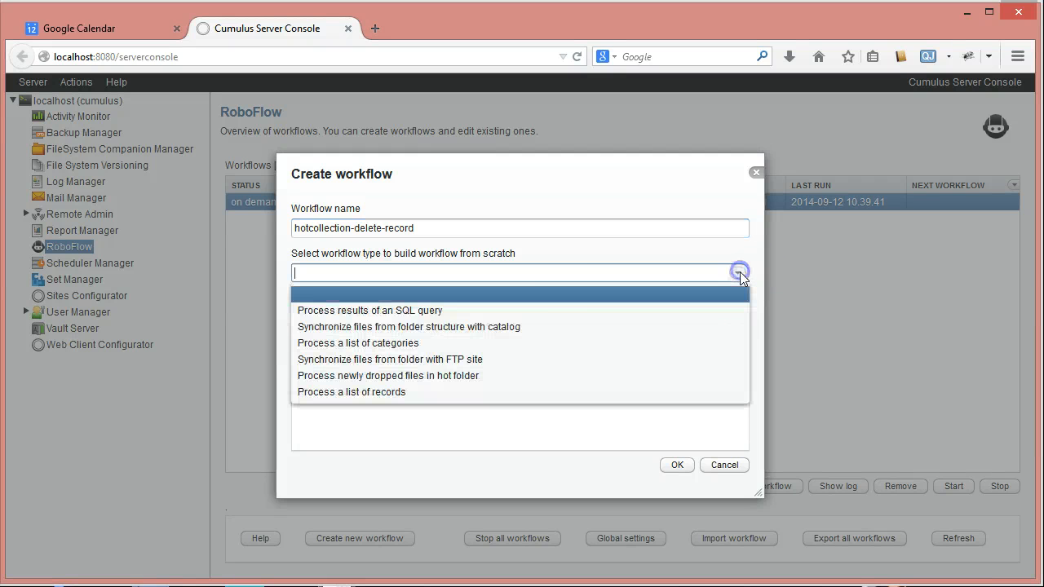
pyautogui.click(373, 393)
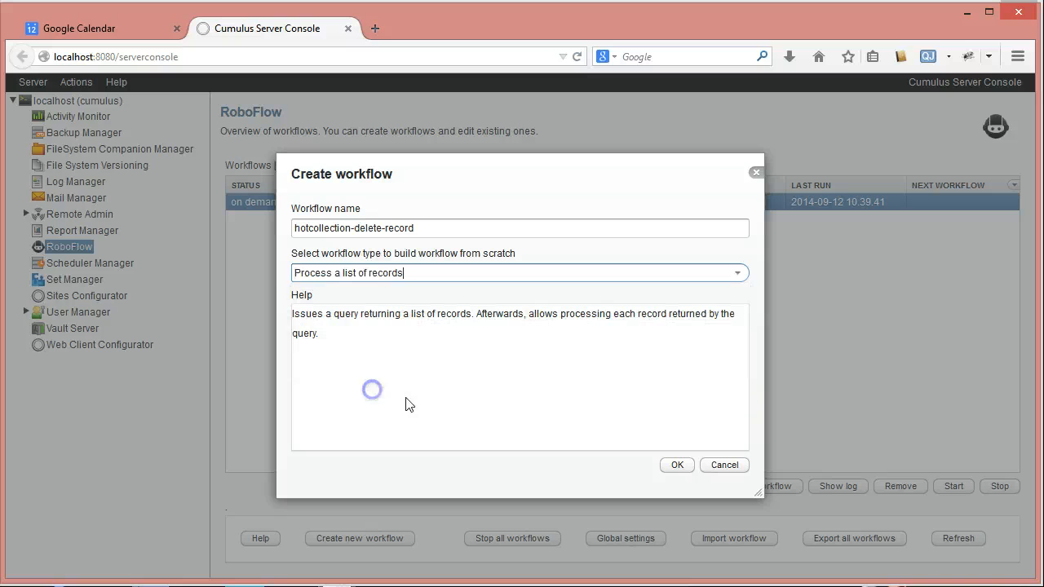
pyautogui.click(674, 466)
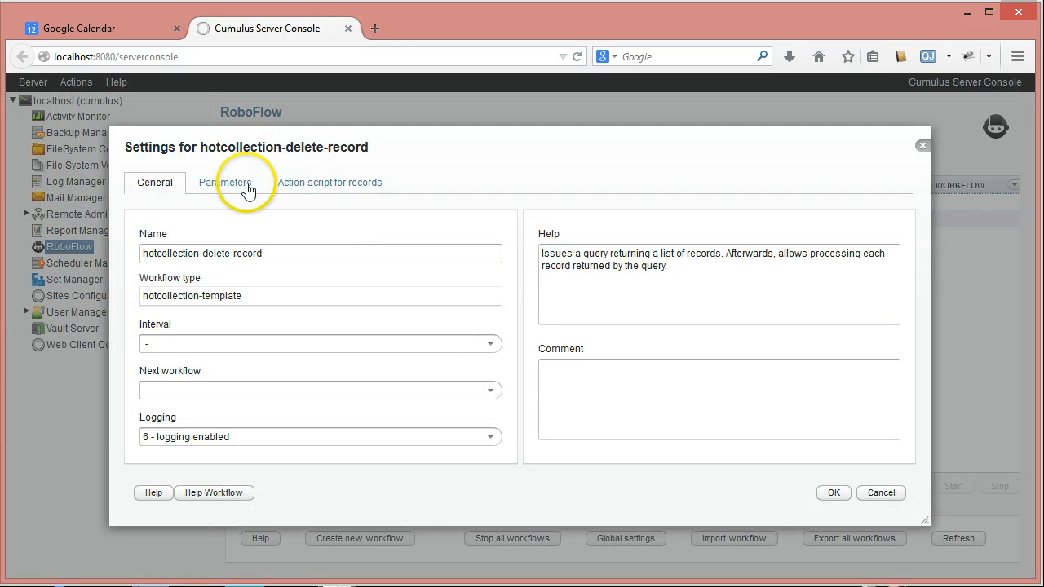
# Set the interval of the hotcollection-delete-record workflow to -2, run on demand.
pyautogui.click(493, 349)
pyautogui.scroll(-3, 384, 396)
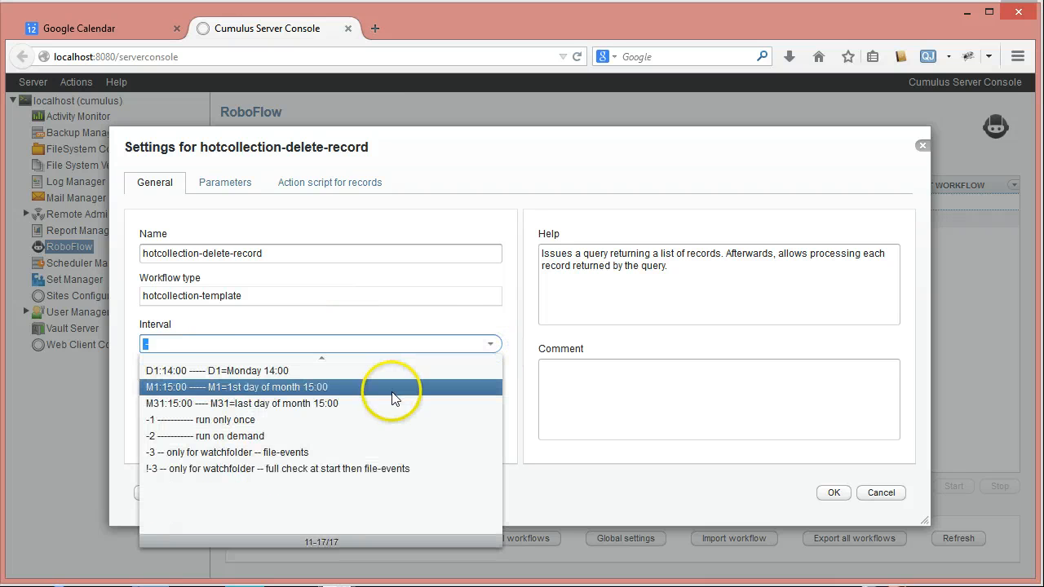
pyautogui.click(274, 434)
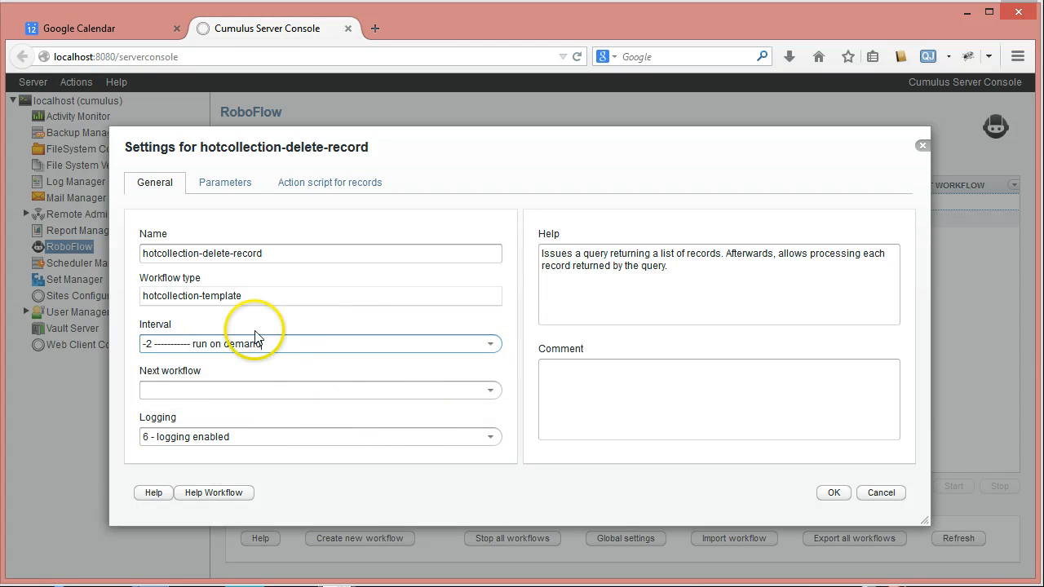
# Set the workflow's Catalog parameter to Watchfolder.
pyautogui.click(216, 184)
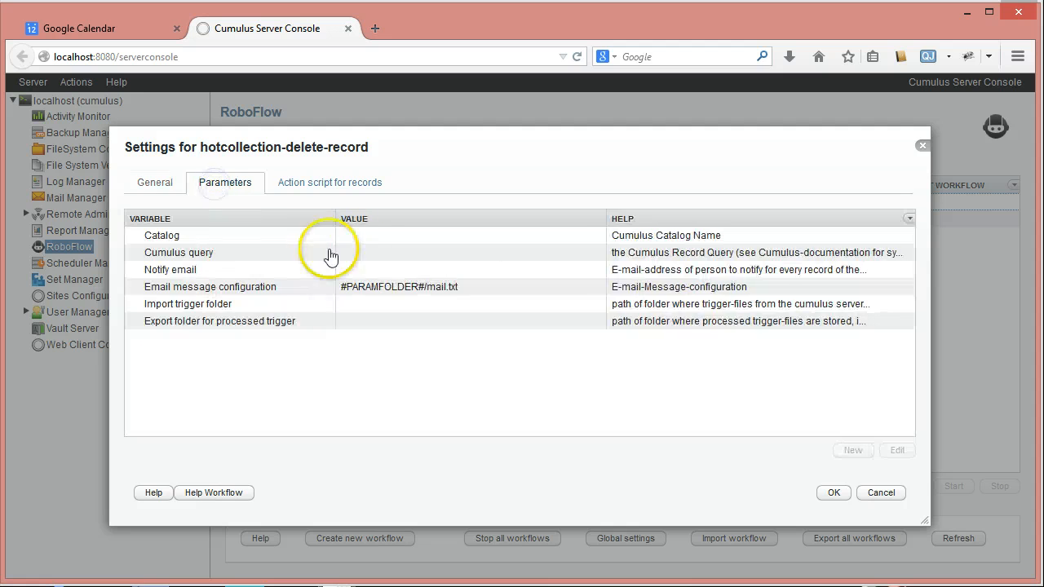
pyautogui.doubleClick(362, 236)
pyautogui.click(722, 299)
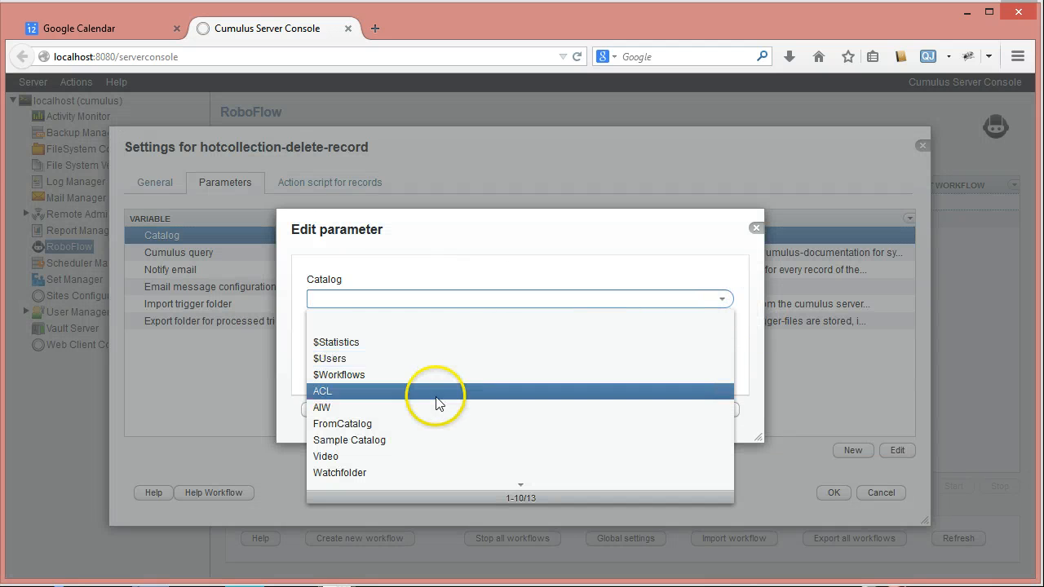
pyautogui.click(368, 473)
pyautogui.click(665, 408)
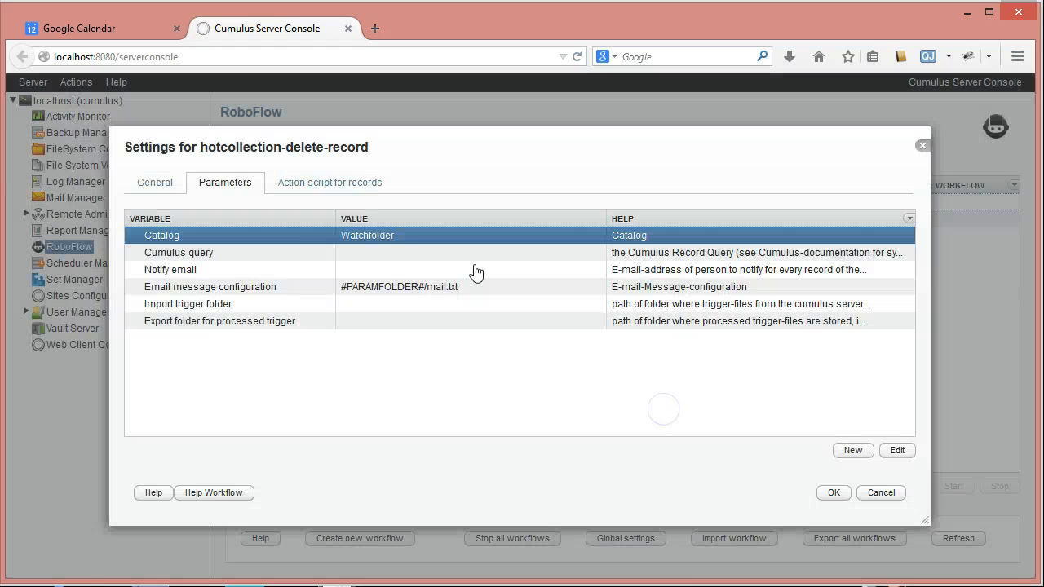
# Enter ("Status" == "Delete") as the Cumulus query parameter and open the query test.
pyautogui.doubleClick(369, 258)
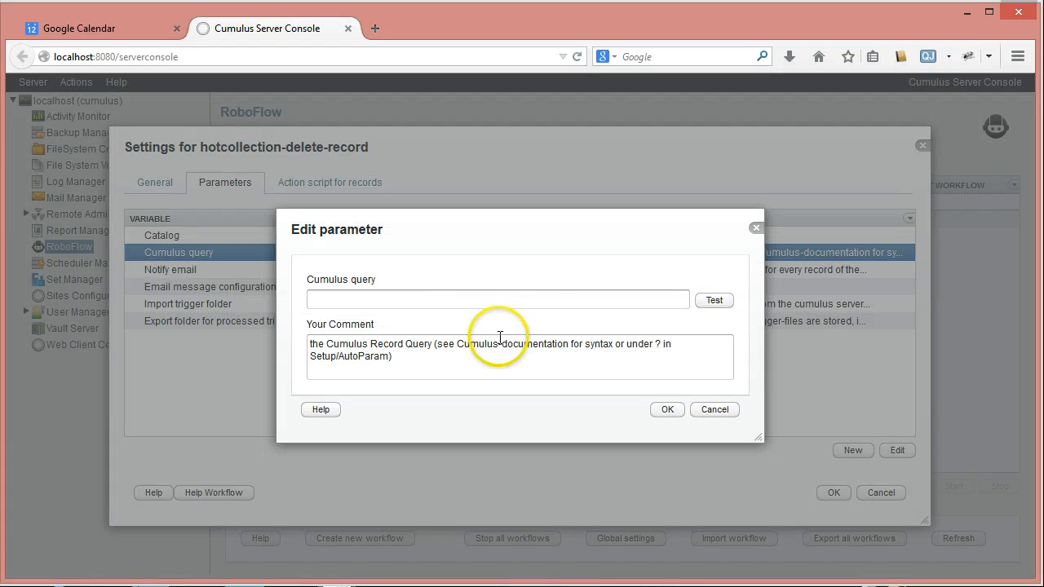
pyautogui.click(711, 303)
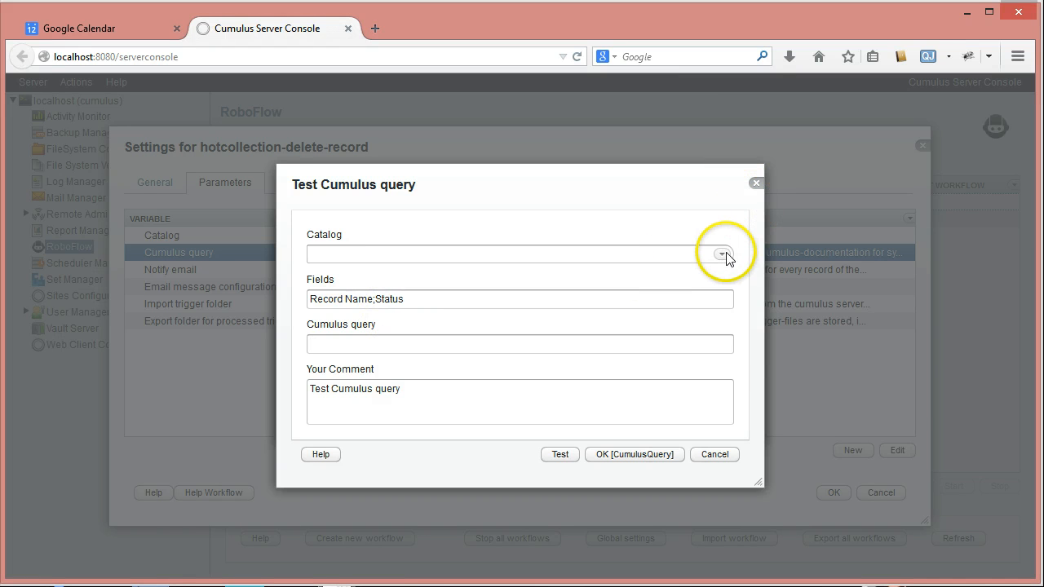
pyautogui.click(753, 187)
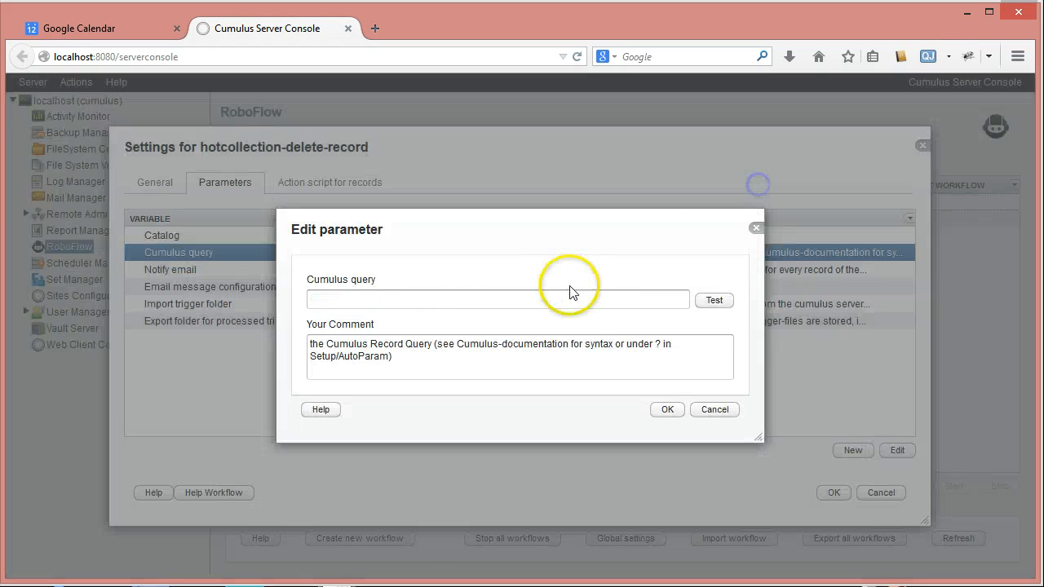
pyautogui.click(402, 300)
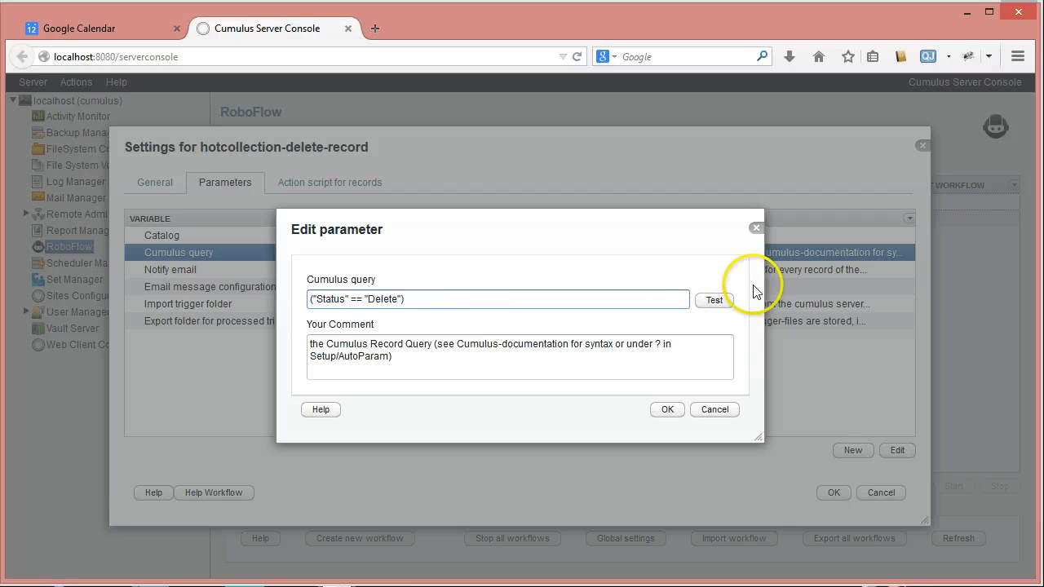
pyautogui.click(706, 303)
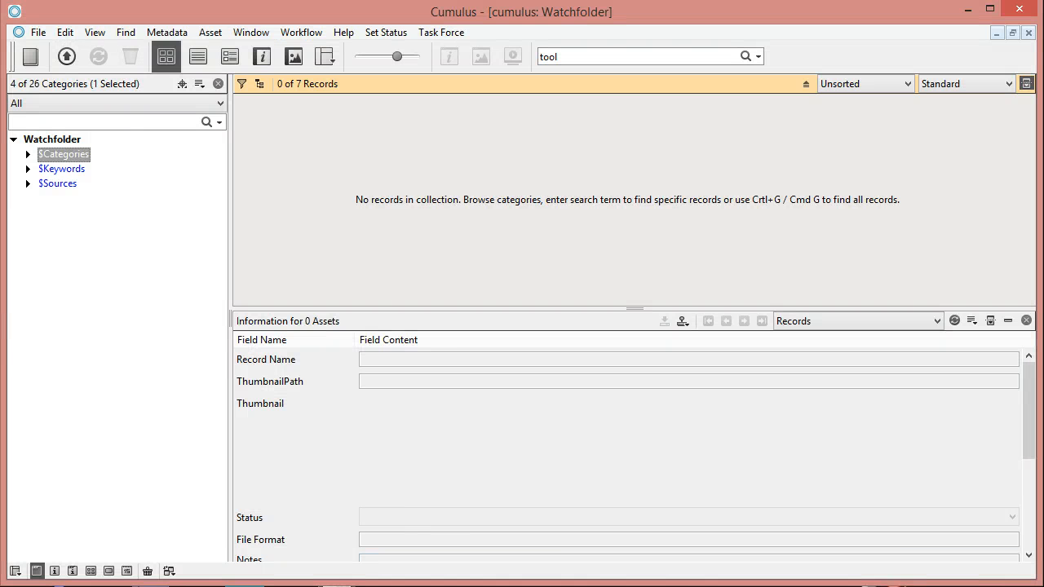
# Switch to Cumulus and catalog CumulusToolCrash - kopie.tif from the bad folder into the Watchfolder catalog.
pyautogui.click(286, 586)
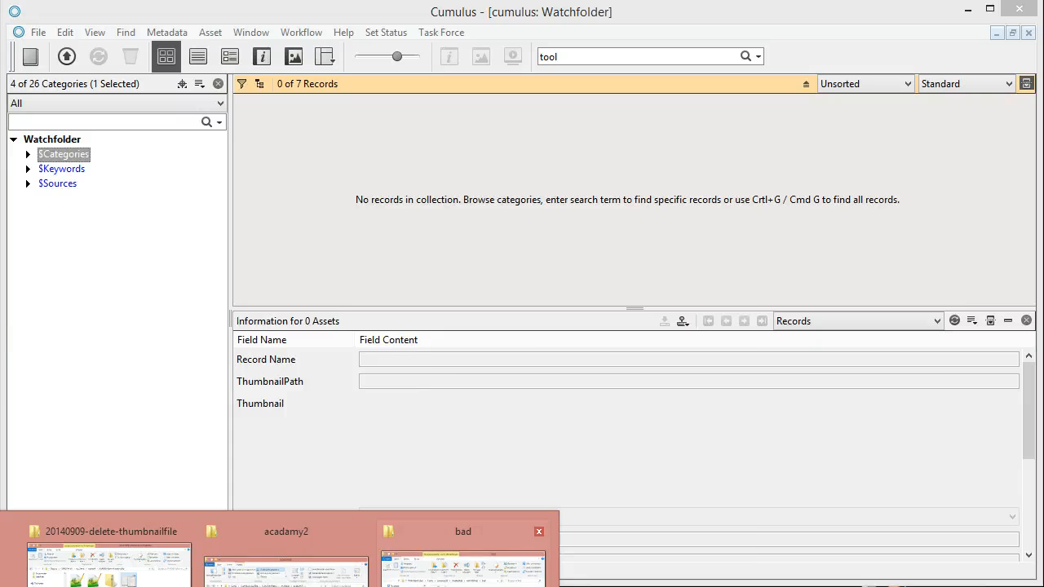
pyautogui.click(463, 566)
pyautogui.moveTo(316, 178); pyautogui.dragTo(317, 179)
pyautogui.click(389, 215)
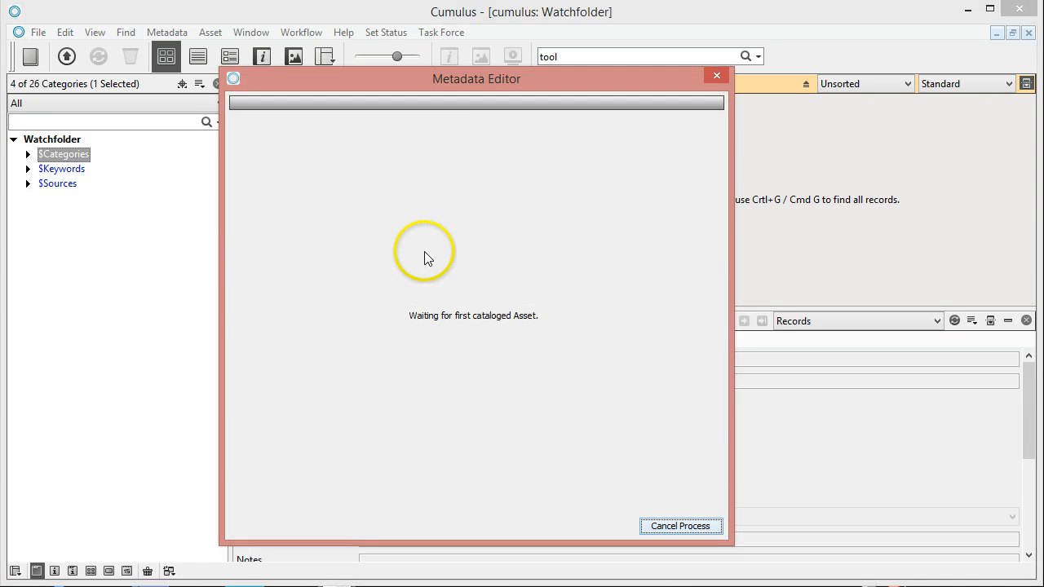
pyautogui.click(325, 238)
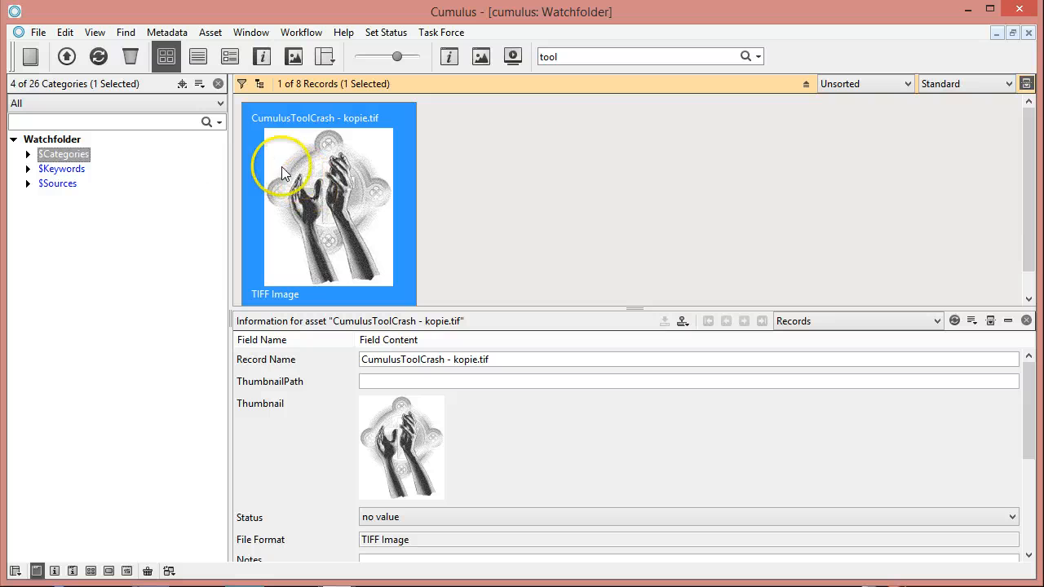
# Run the Convert to PNG then Watermark asset action on CumulusToolCrash - kopie.tif, with the acadamy2 folder as Windows destination.
pyautogui.rightClick(327, 192)
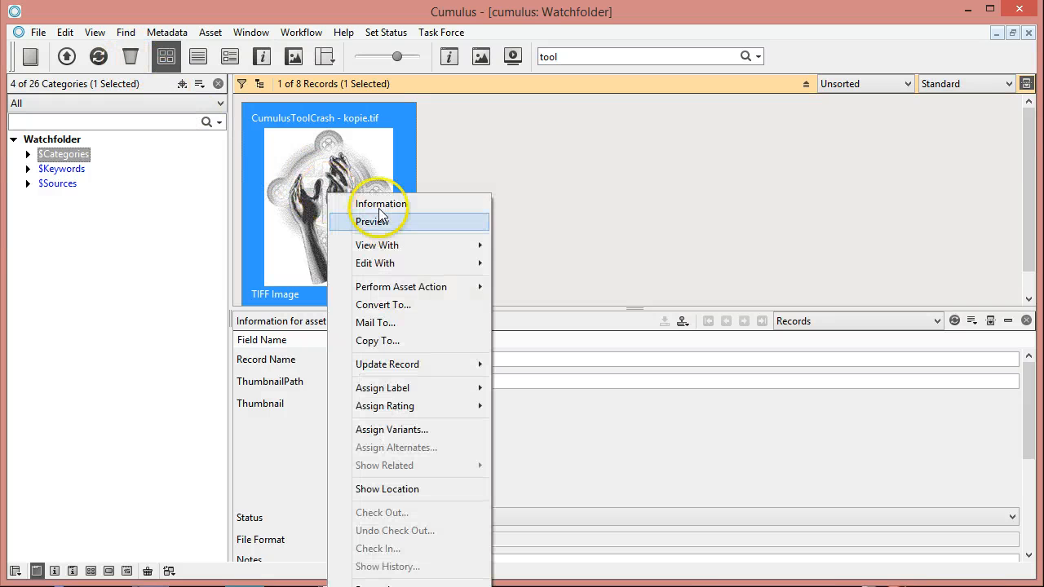
pyautogui.moveTo(398, 291)
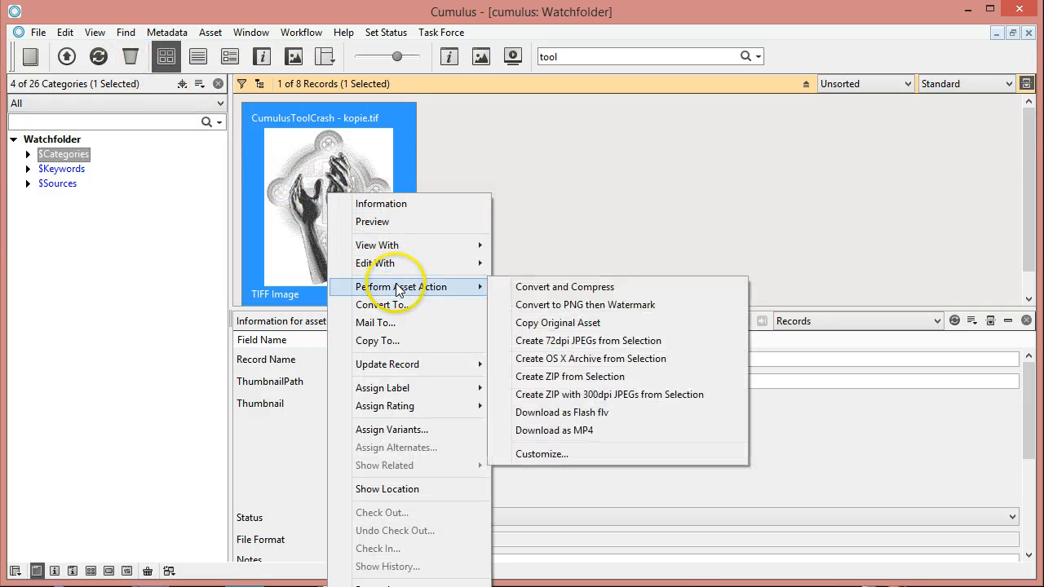
pyautogui.click(561, 304)
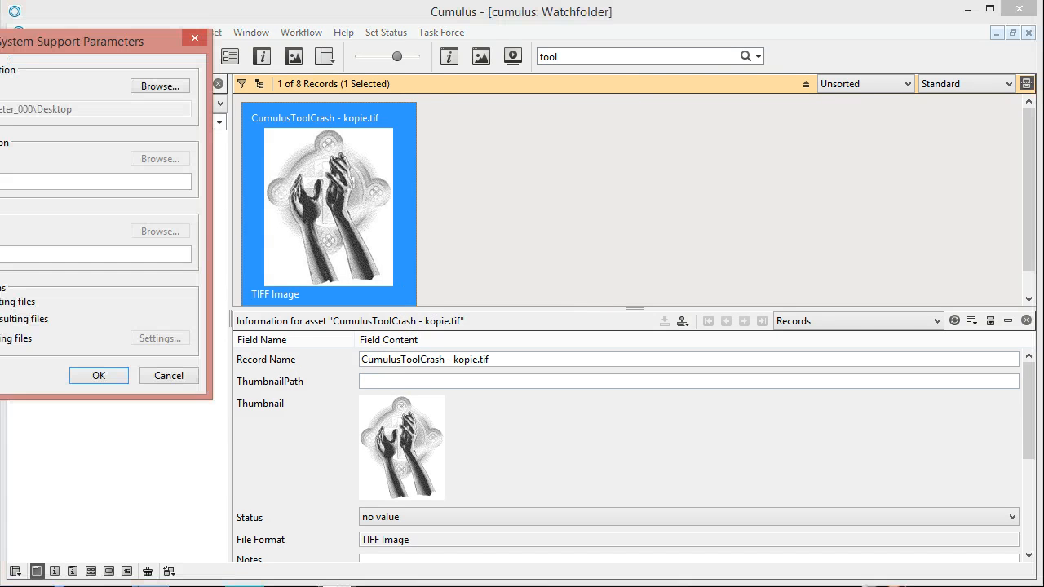
pyautogui.moveTo(46, 44); pyautogui.dragTo(269, 66)
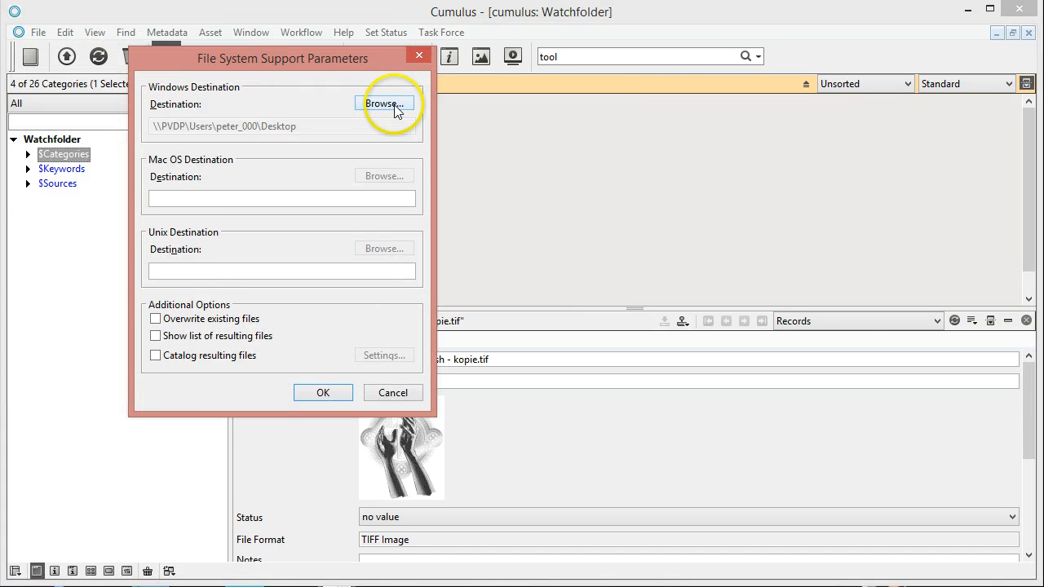
pyautogui.click(395, 109)
pyautogui.click(754, 489)
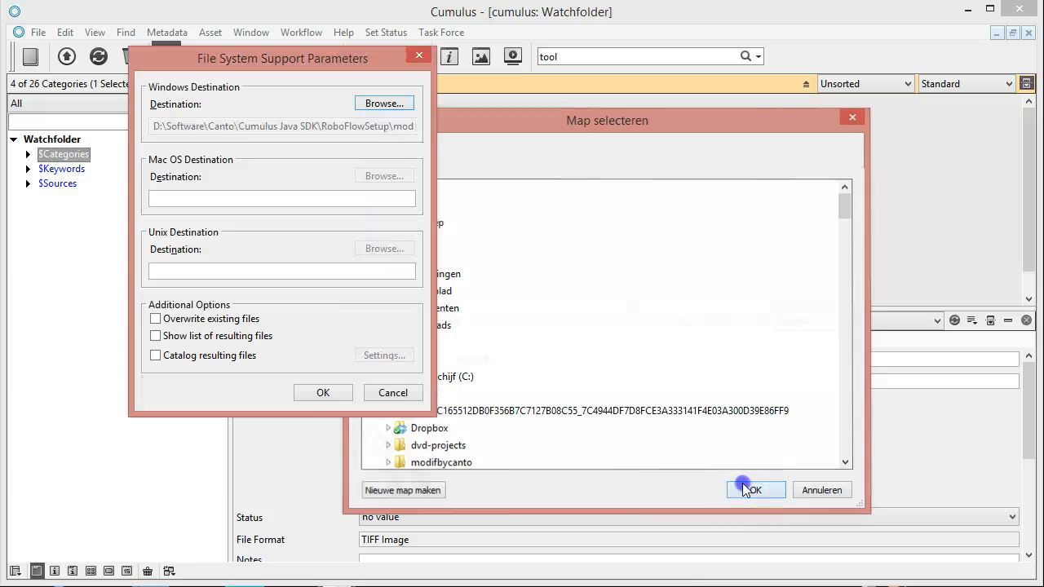
pyautogui.click(323, 392)
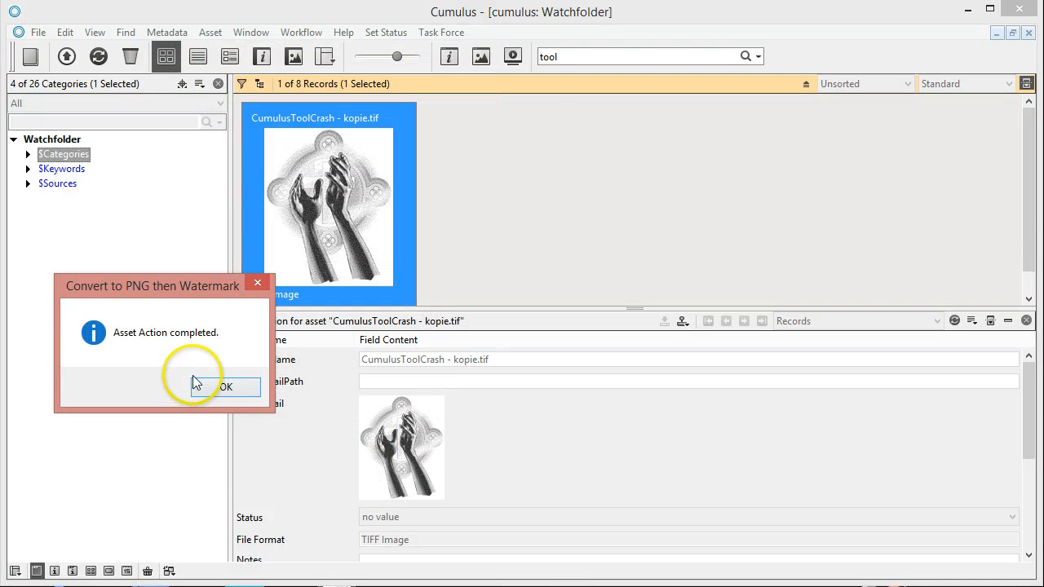
pyautogui.click(211, 390)
# Set the record's ThumbnailPath to D:\Software\Canto\Cumulus Java SDK\RoboFlowSetup\modula4\acadamy2\CumulusToolCrash - kopie.png, copying the folder path from File Explorer, and save it.
pyautogui.moveTo(294, 581)
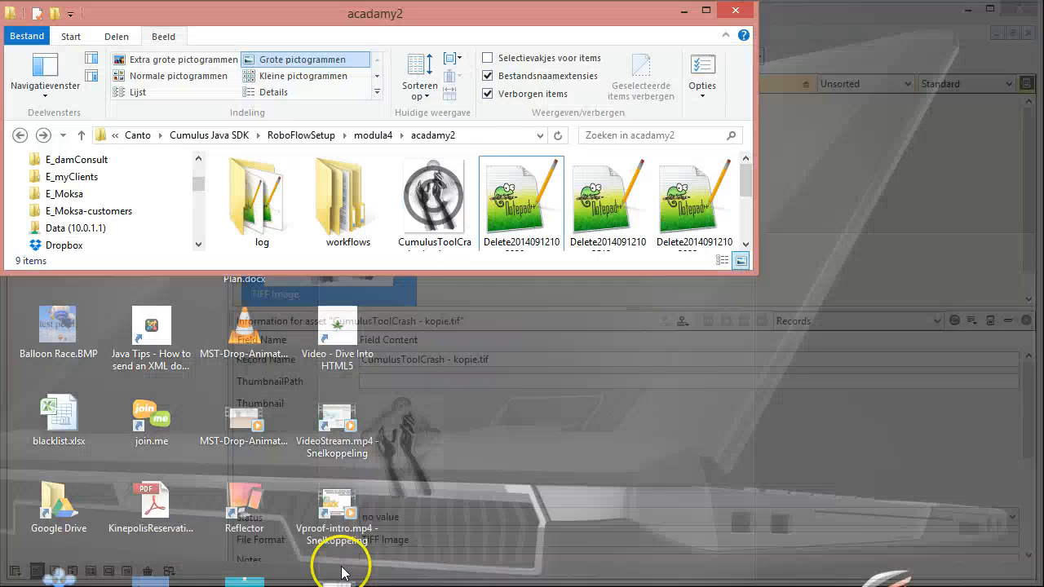
pyautogui.click(326, 563)
pyautogui.click(488, 136)
pyautogui.hotkey('ctrl', 'c')
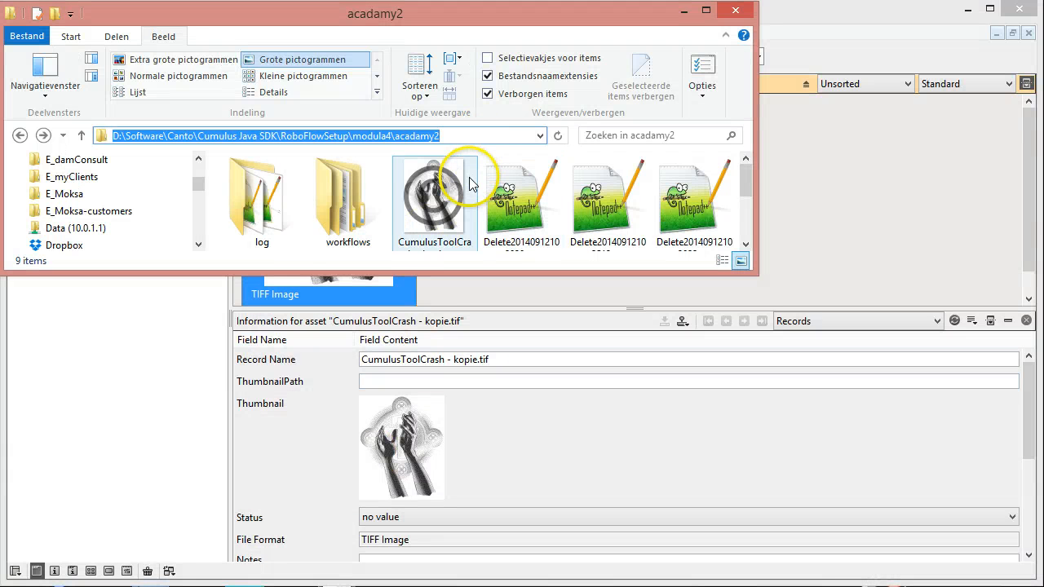
pyautogui.click(427, 371)
pyautogui.click(427, 381)
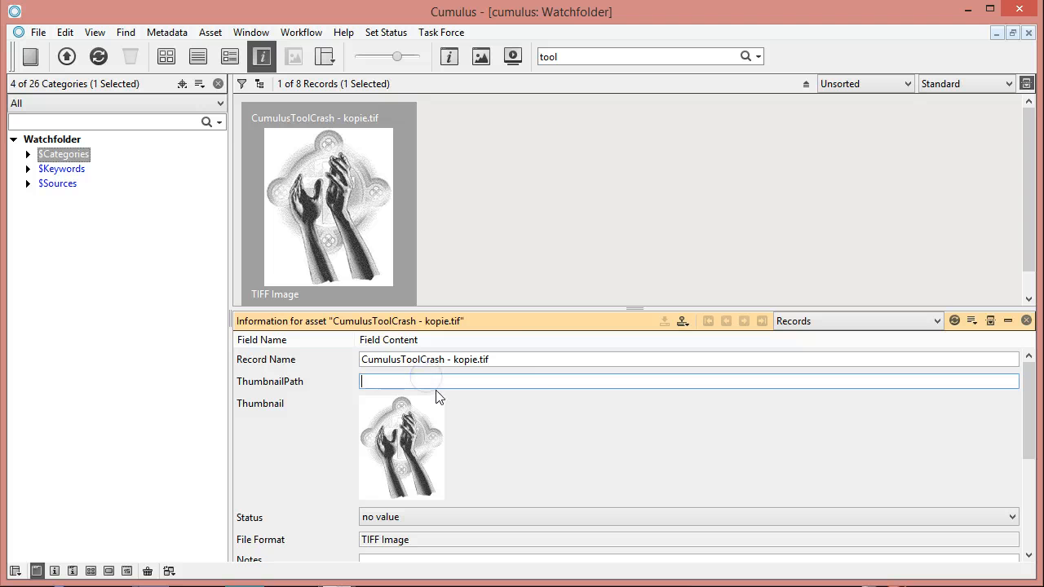
pyautogui.hotkey('ctrl', 'v')
pyautogui.moveTo(504, 359); pyautogui.dragTo(361, 359)
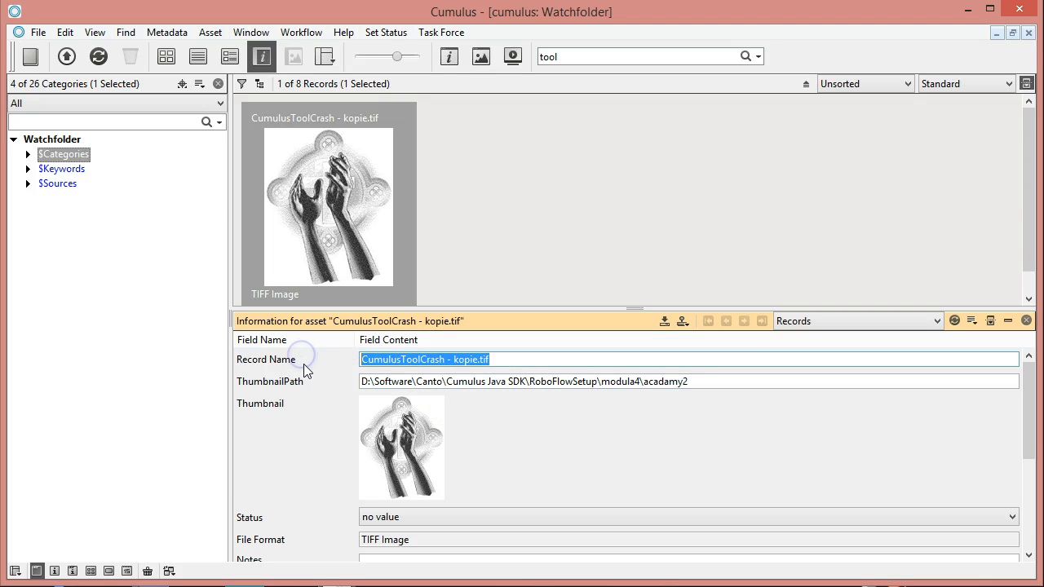
pyautogui.click(723, 382)
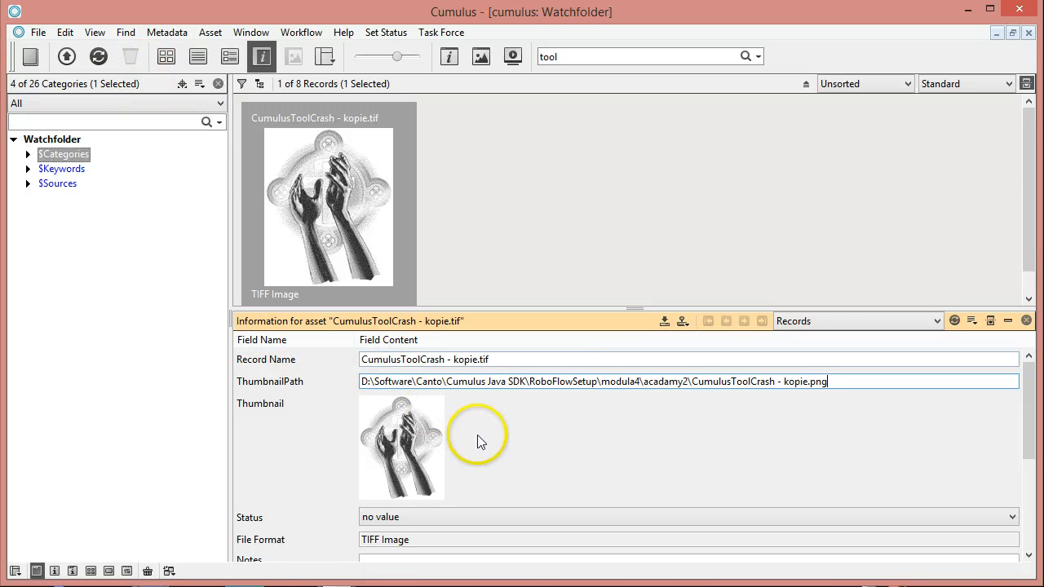
pyautogui.click(664, 320)
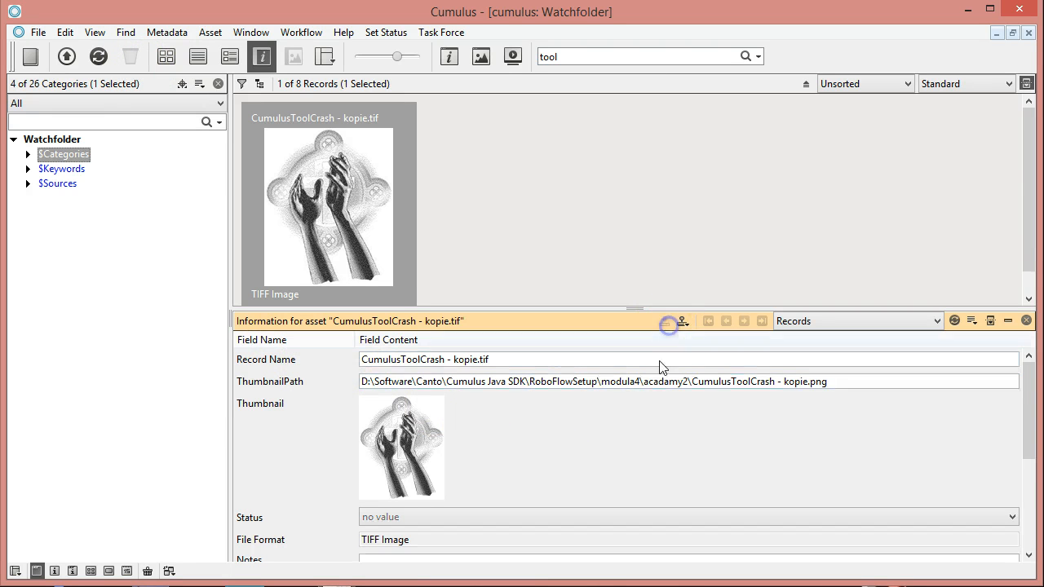
pyautogui.click(585, 447)
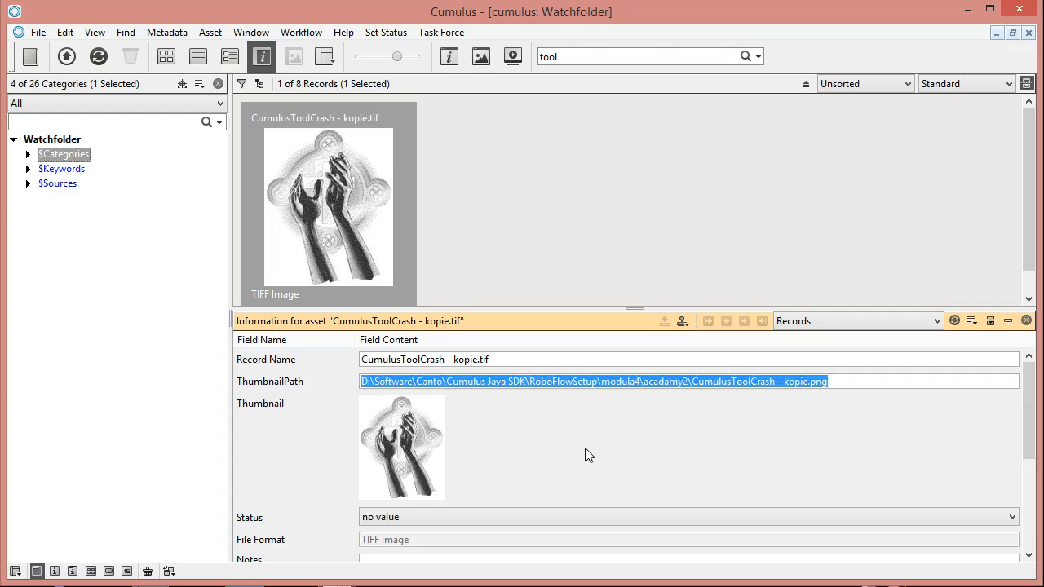
pyautogui.click(626, 442)
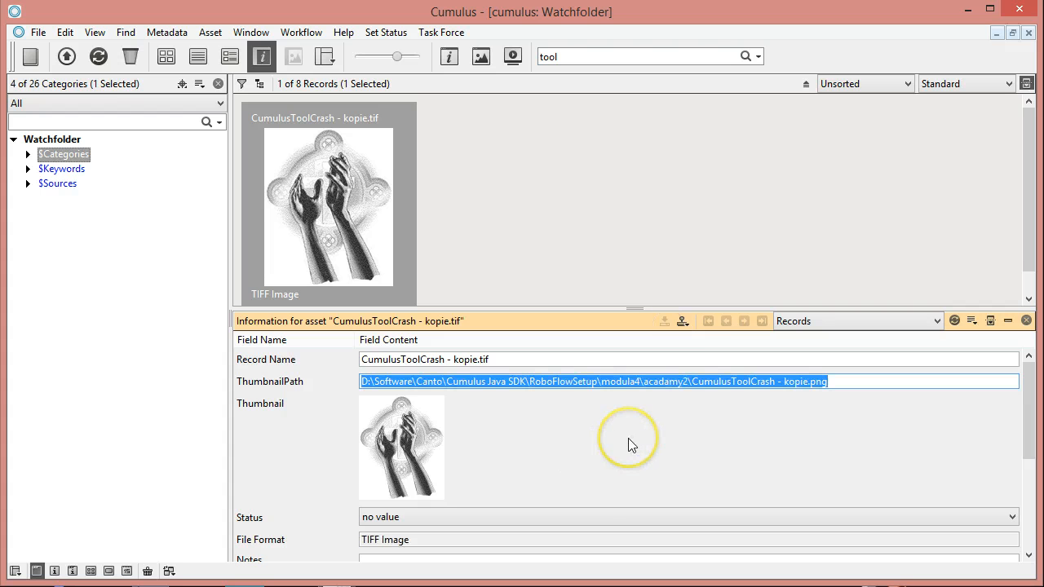
# Set the Status of the CumulusToolCrash - kopie.tif record to Delete and save the record.
pyautogui.click(501, 517)
pyautogui.click(455, 530)
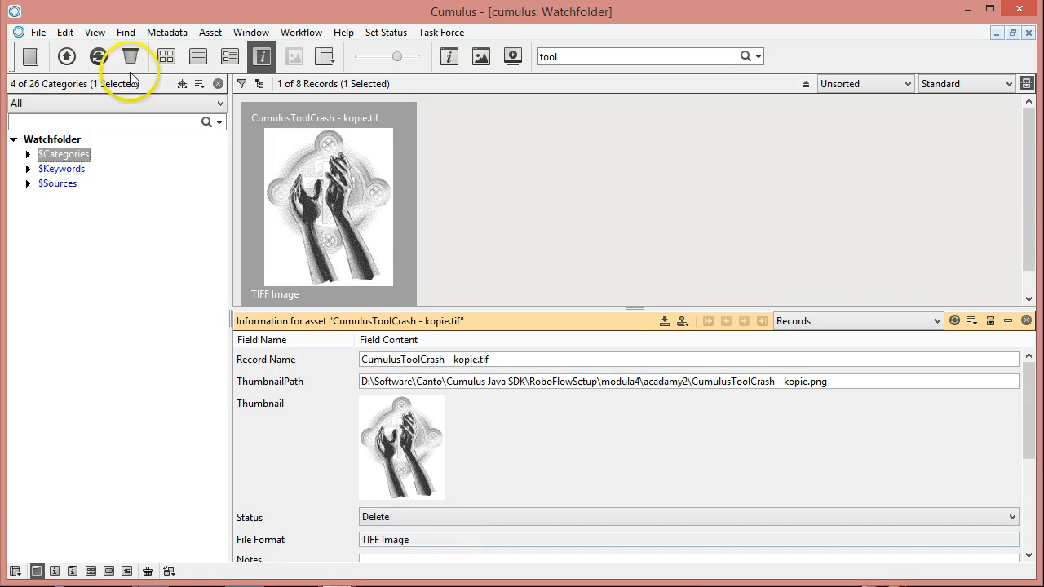
pyautogui.click(665, 323)
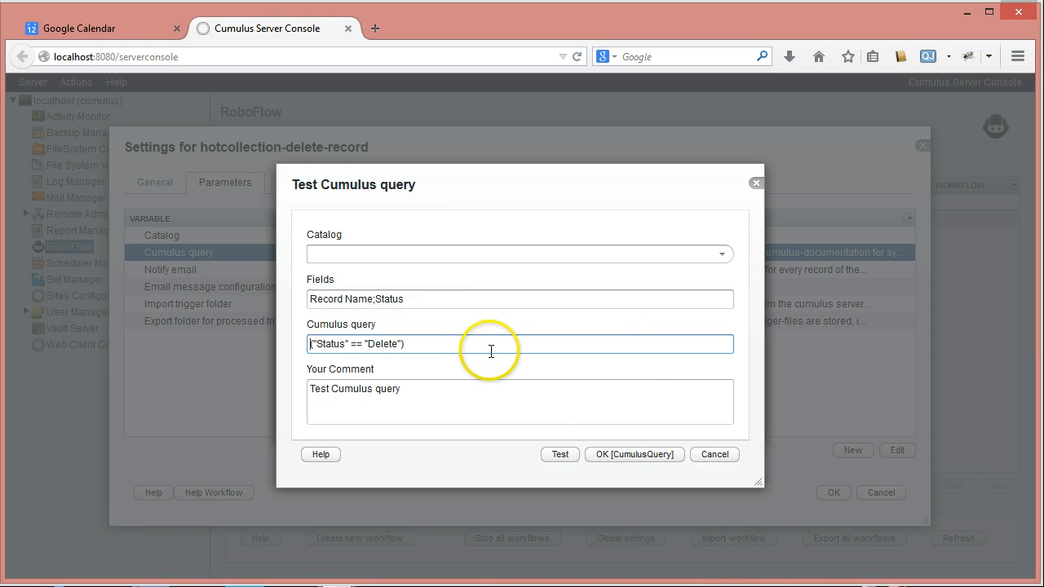
# Test the Status equals Delete query against the Watchfolder catalog and accept it as the workflow's Cumulus query.
pyautogui.click(721, 255)
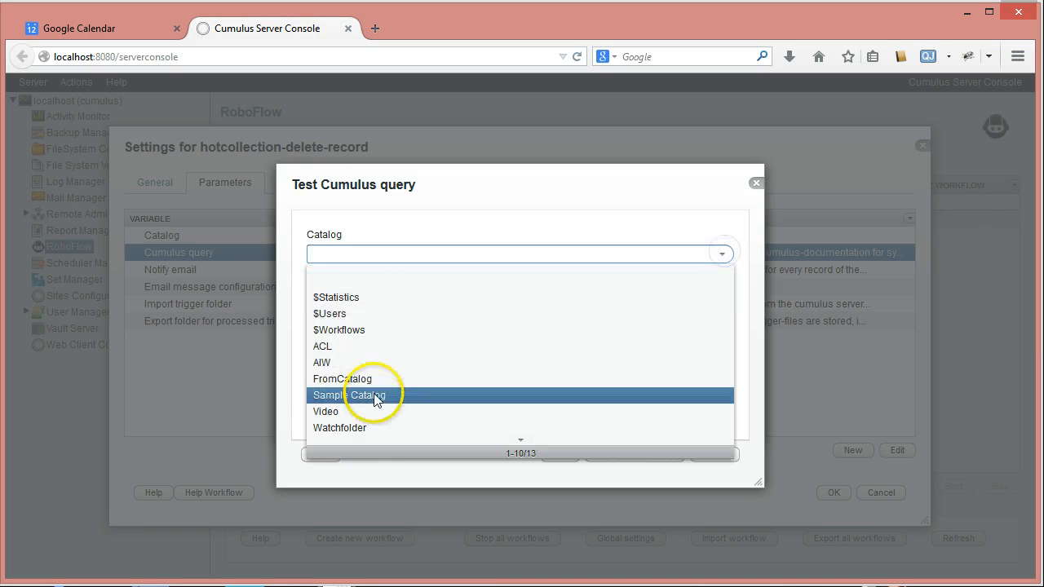
pyautogui.click(374, 433)
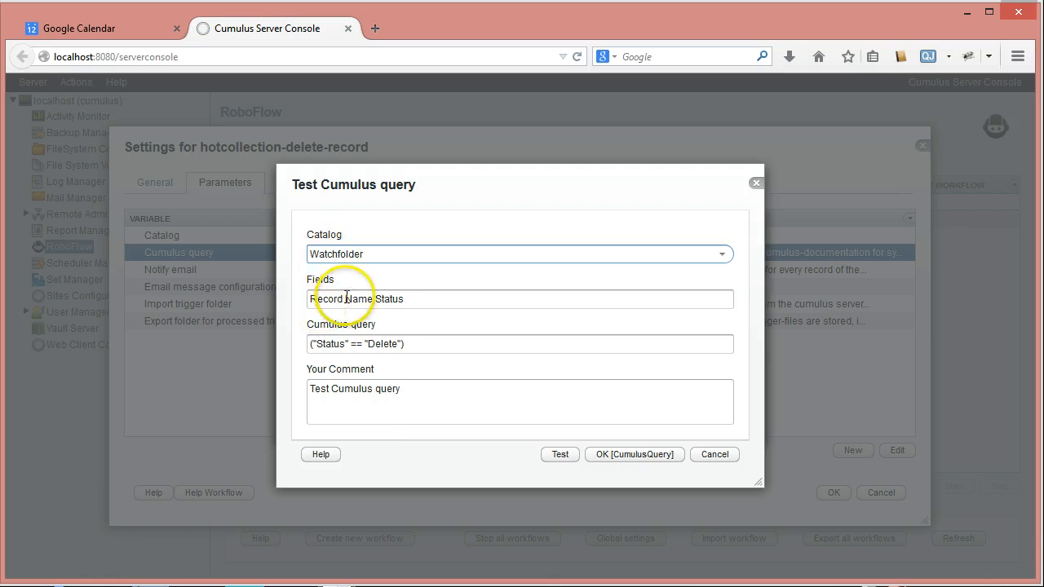
pyautogui.click(558, 455)
pyautogui.click(177, 244)
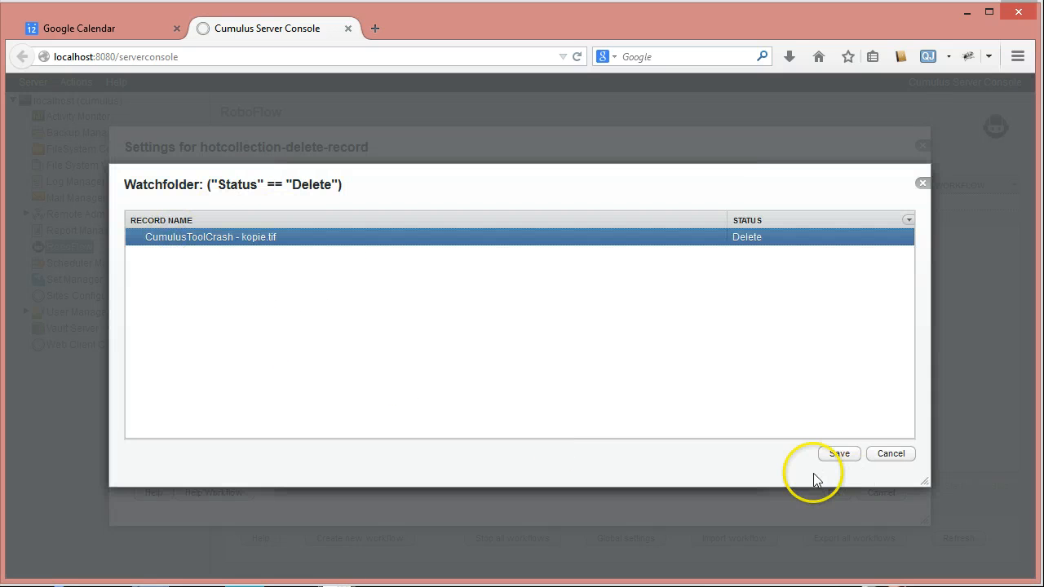
pyautogui.click(840, 457)
pyautogui.click(558, 455)
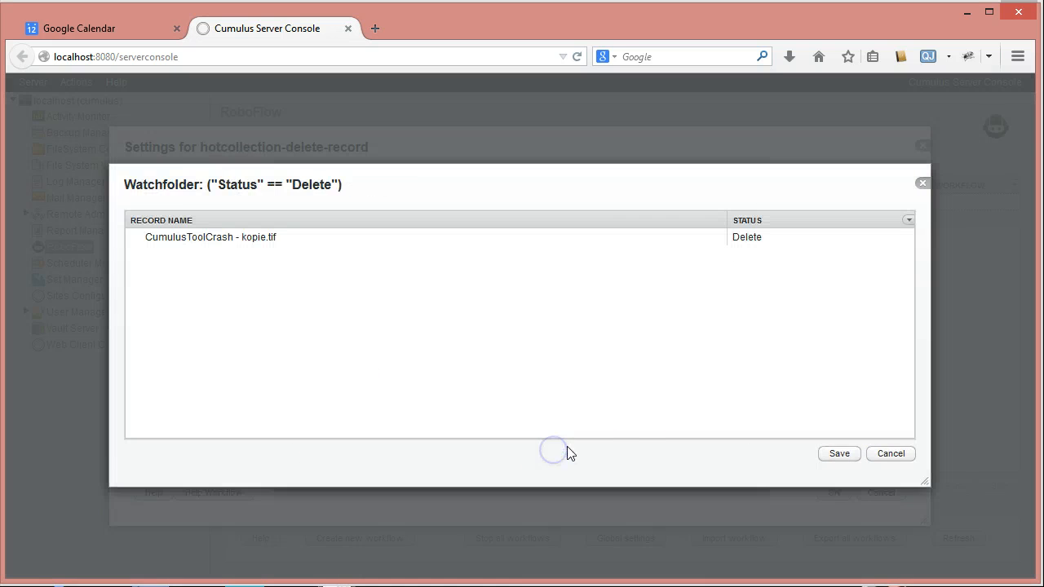
pyautogui.click(852, 459)
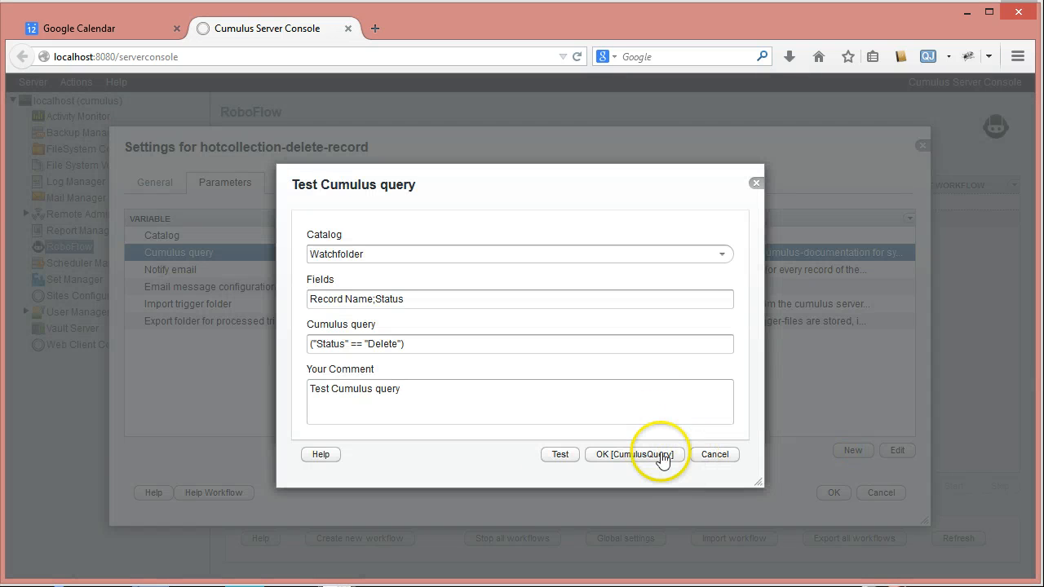
pyautogui.click(660, 453)
pyautogui.click(667, 411)
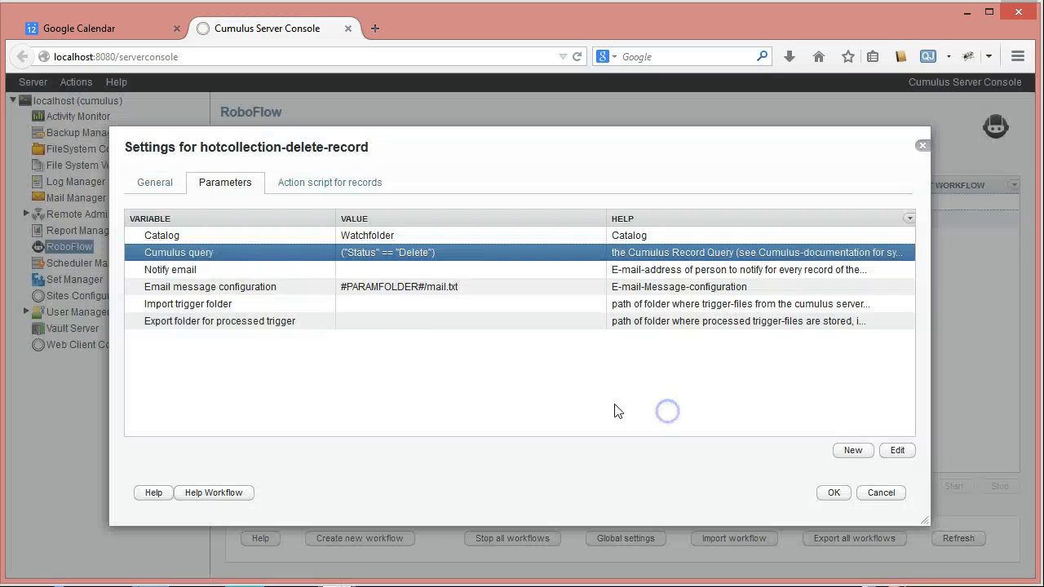
# Add a store-record-field-value-as-text action from the cumulus-record category to the workflow's action script for records.
pyautogui.click(370, 276)
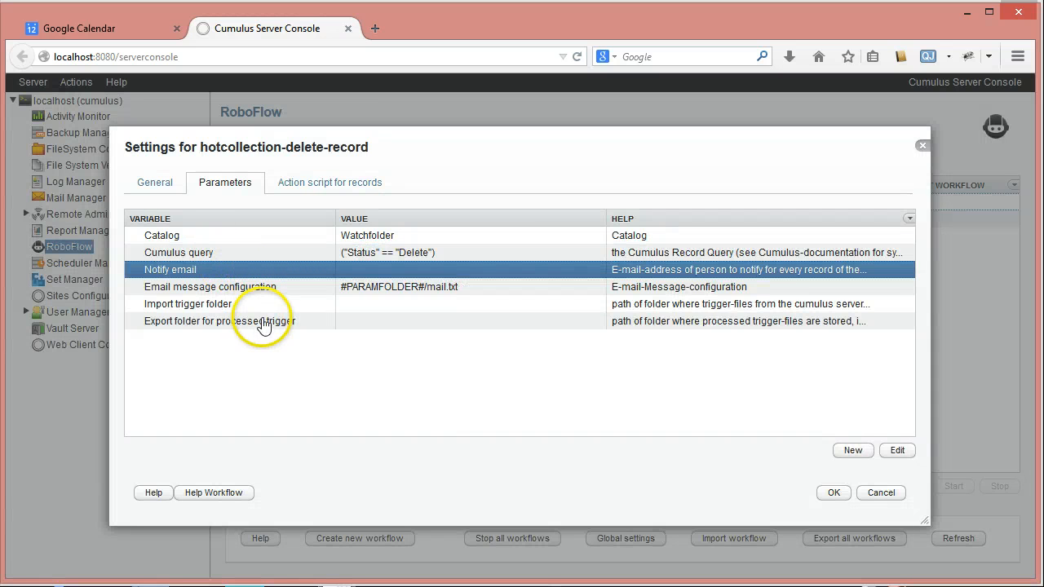
pyautogui.click(293, 186)
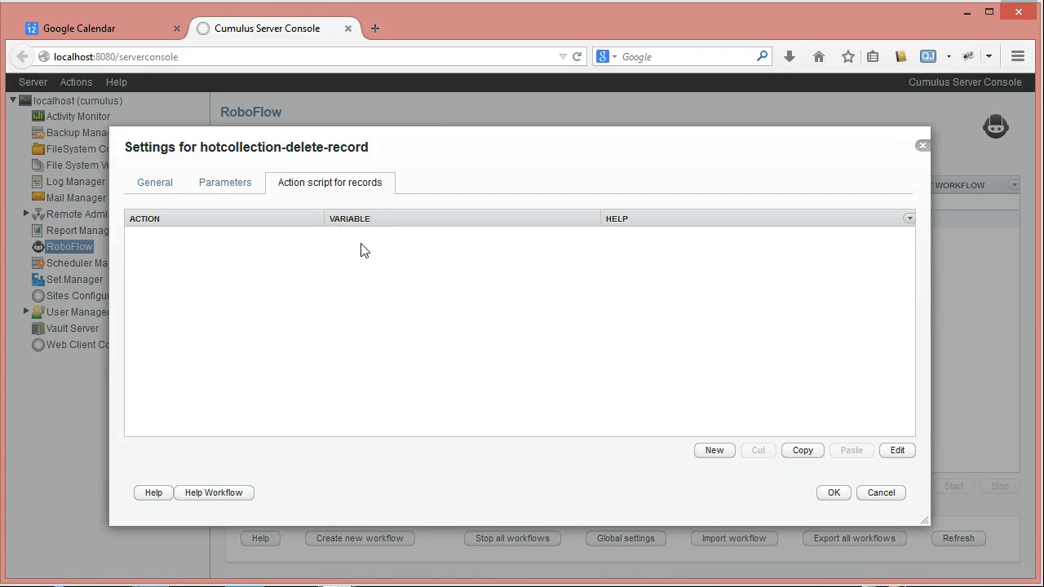
pyautogui.click(700, 455)
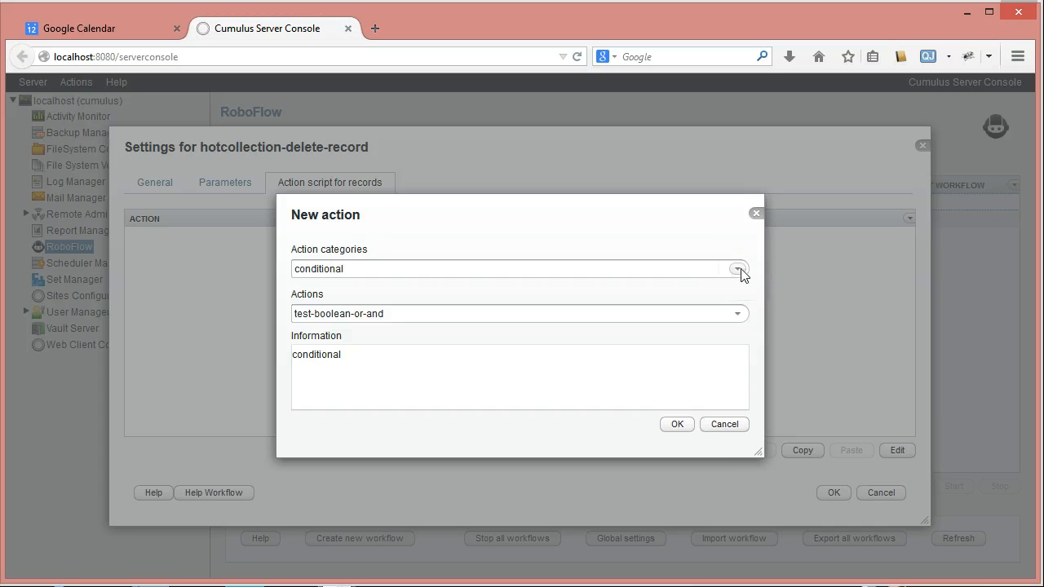
pyautogui.click(740, 270)
pyautogui.click(367, 376)
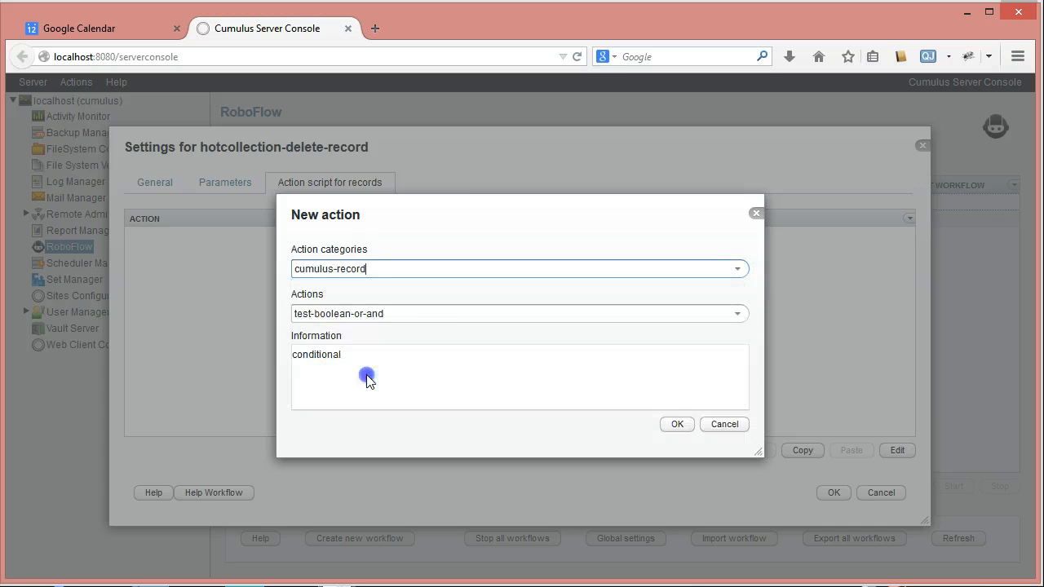
pyautogui.click(737, 313)
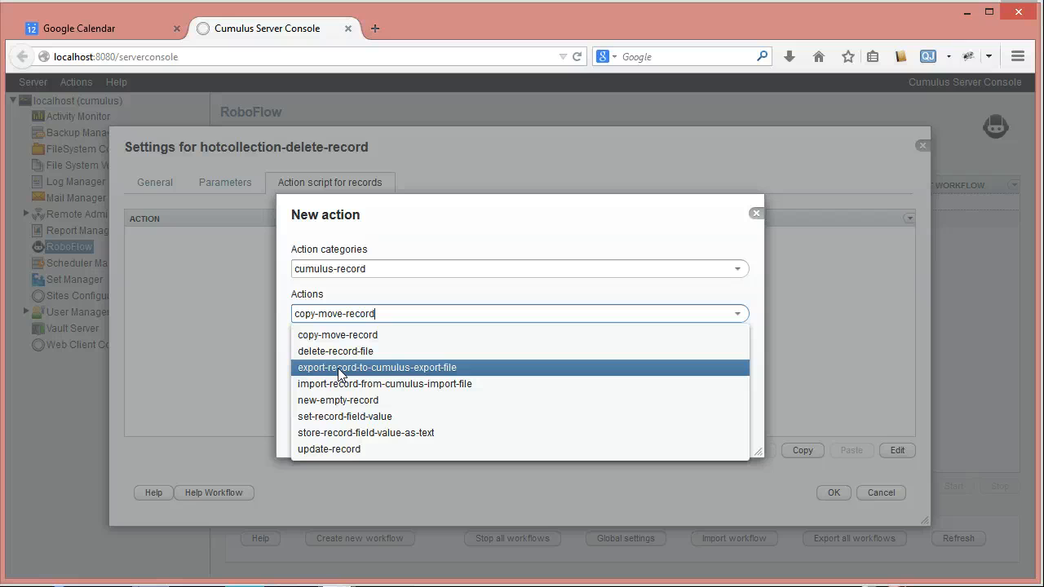
pyautogui.click(344, 433)
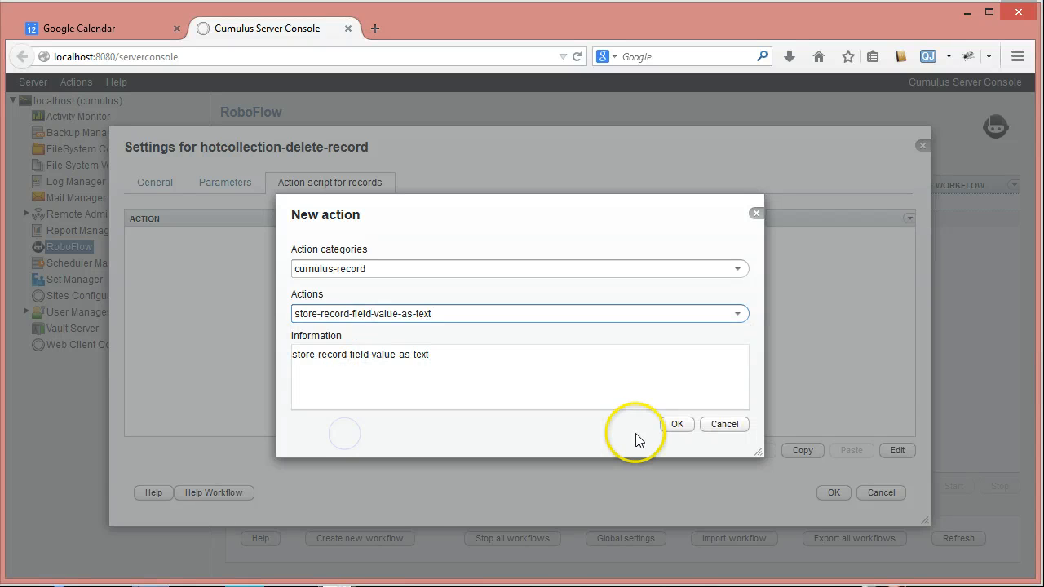
pyautogui.click(673, 424)
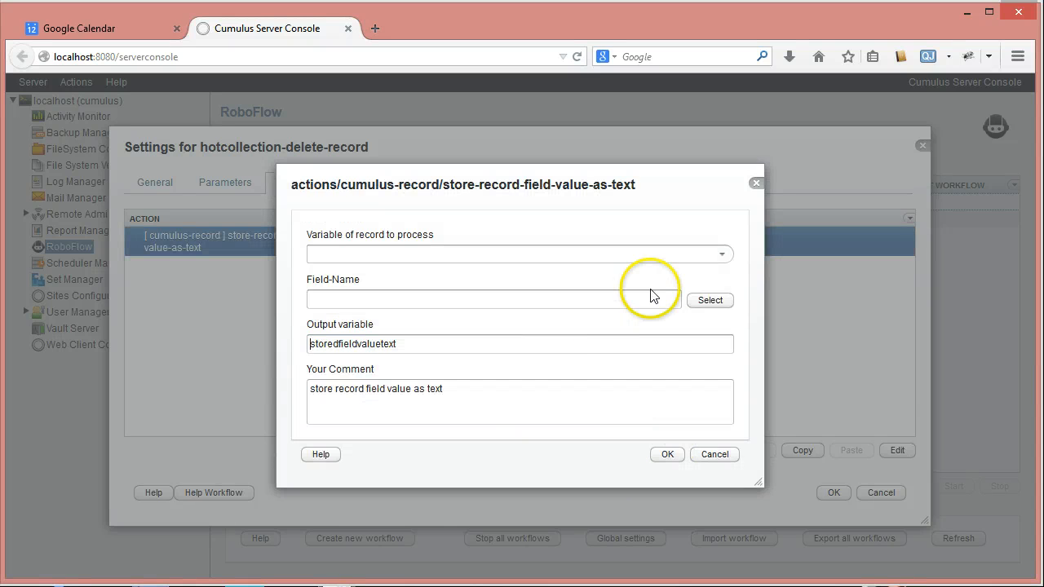
# Set the action's variable of record to process to hot and open the field-name selection.
pyautogui.click(722, 255)
pyautogui.click(354, 295)
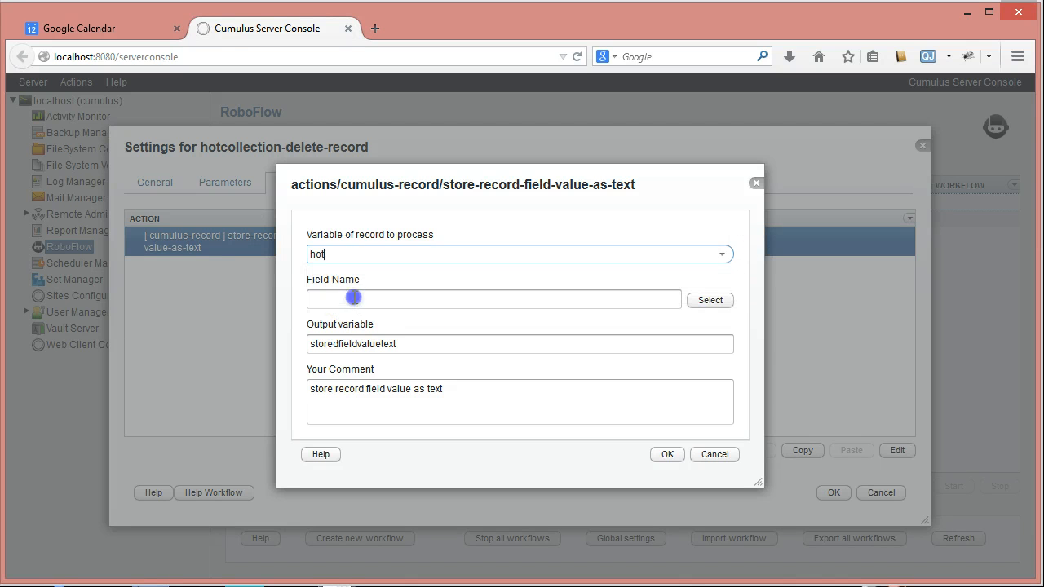
pyautogui.click(697, 302)
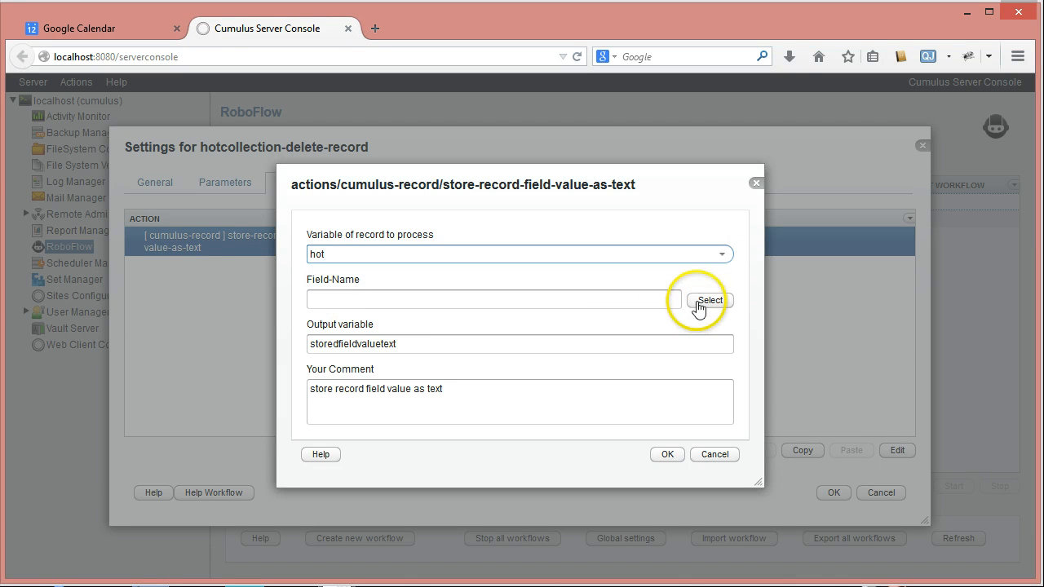
pyautogui.click(721, 295)
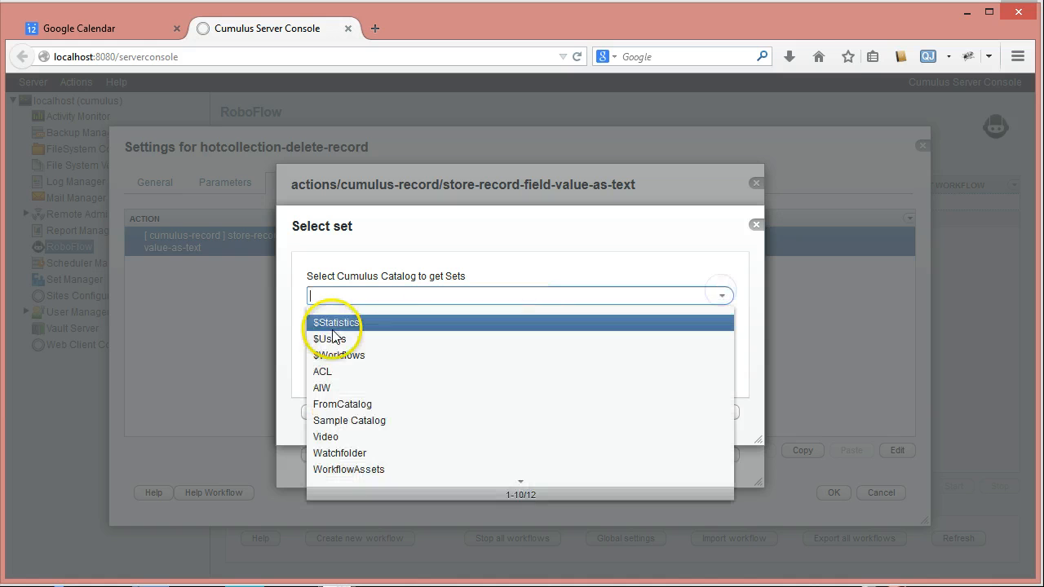
pyautogui.click(360, 469)
pyautogui.click(719, 340)
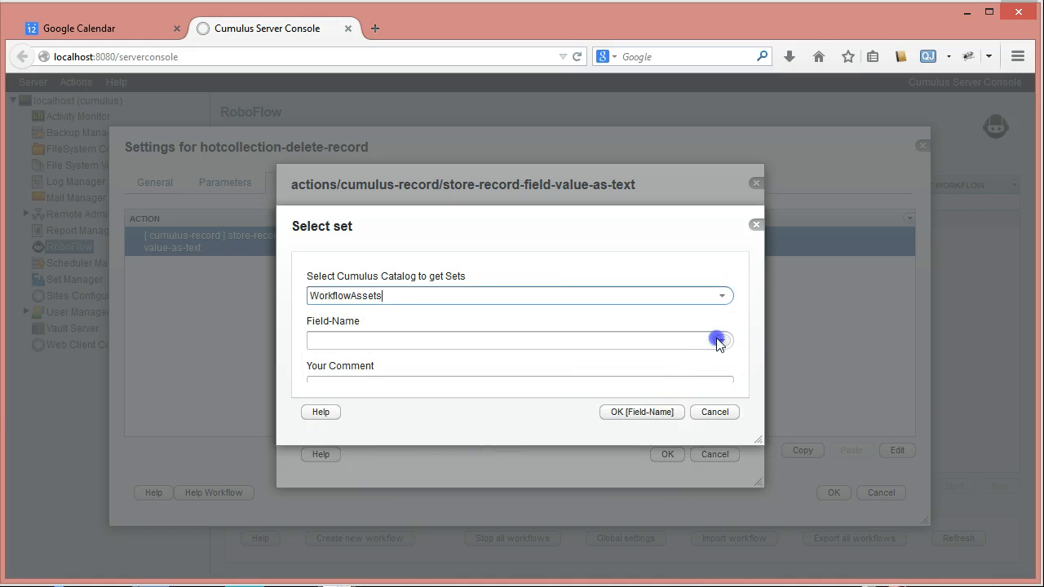
pyautogui.write('th')
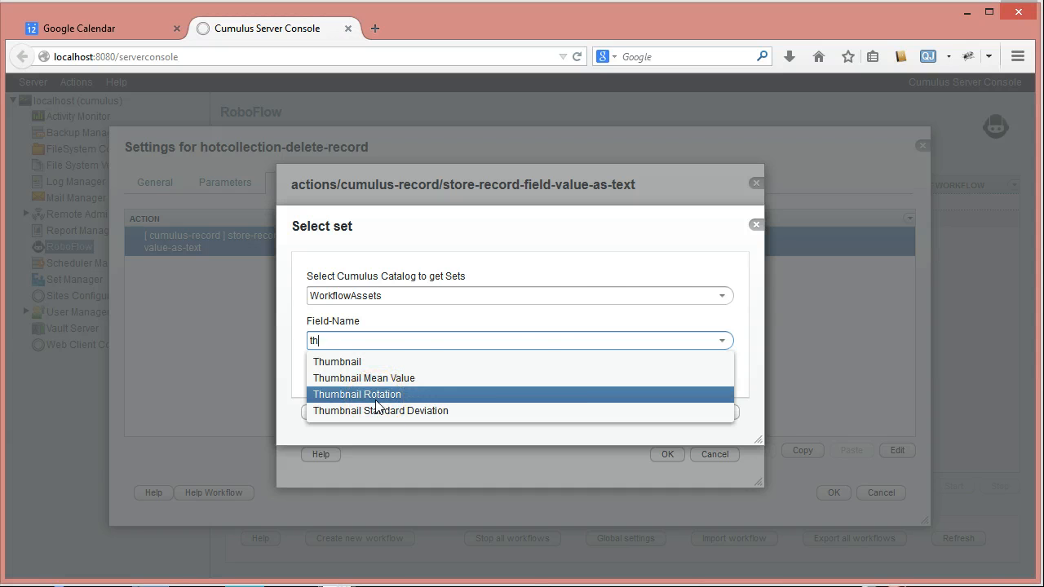
# Choose ThumbnailPath from the Watchfolder catalog as the action's field name.
pyautogui.click(721, 296)
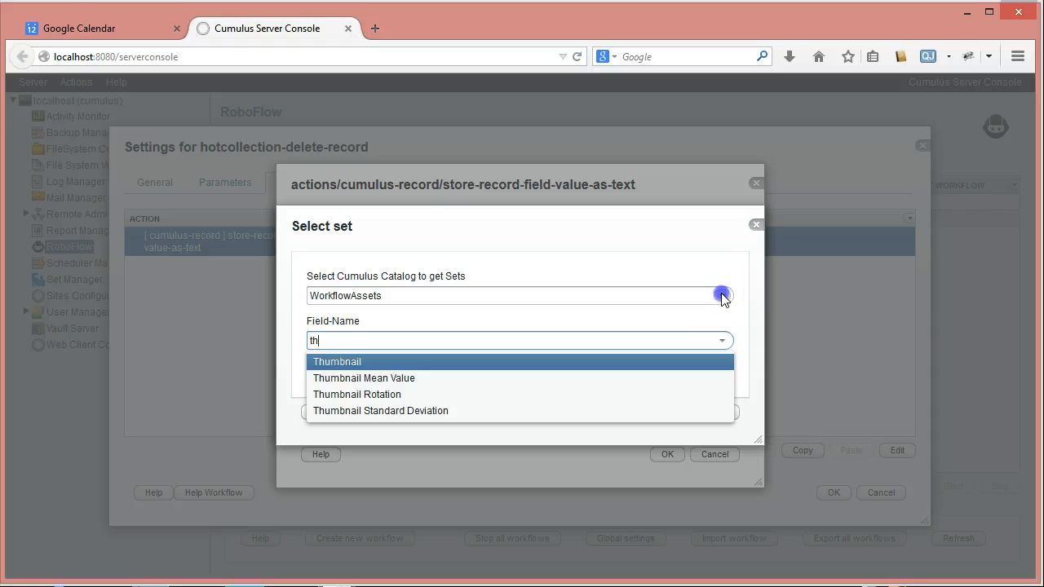
pyautogui.click(381, 454)
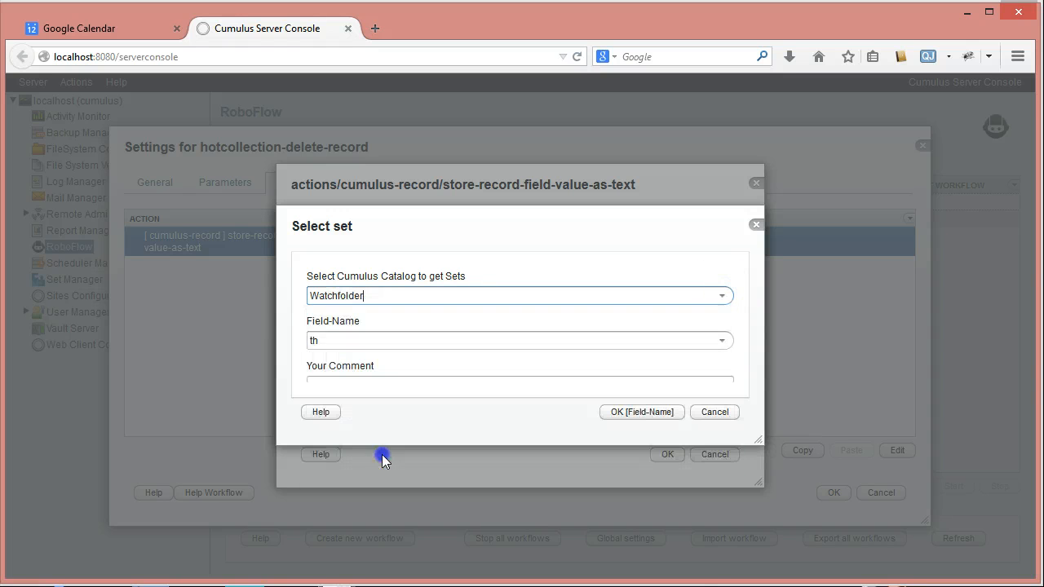
pyautogui.click(721, 341)
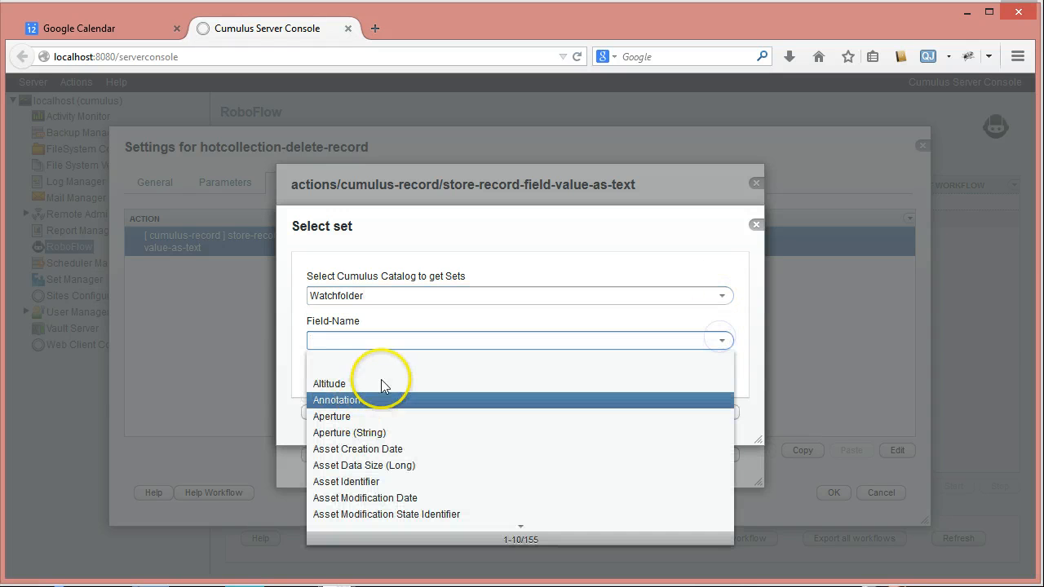
pyautogui.write('th')
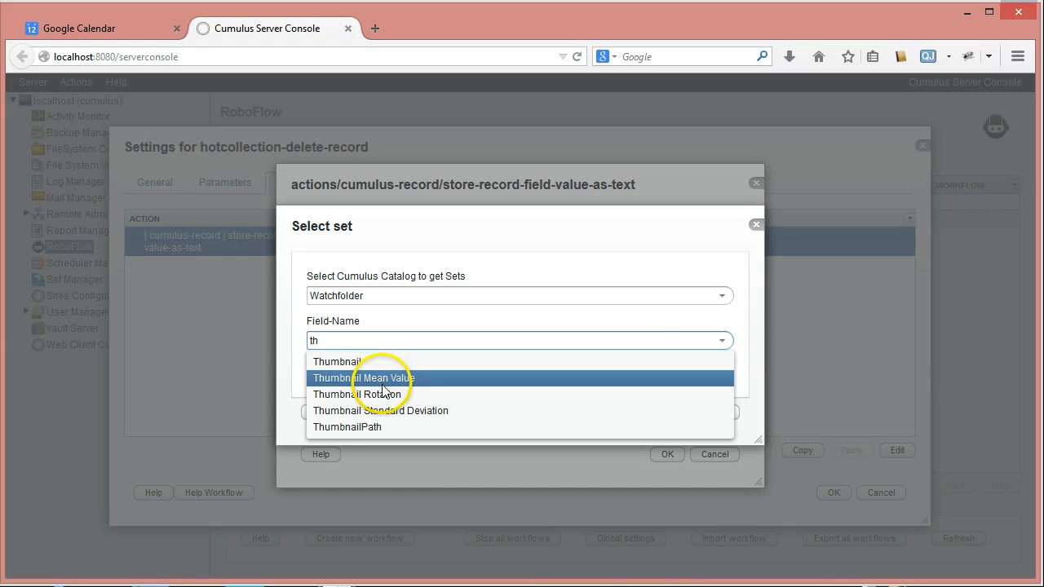
pyautogui.click(379, 427)
pyautogui.click(645, 412)
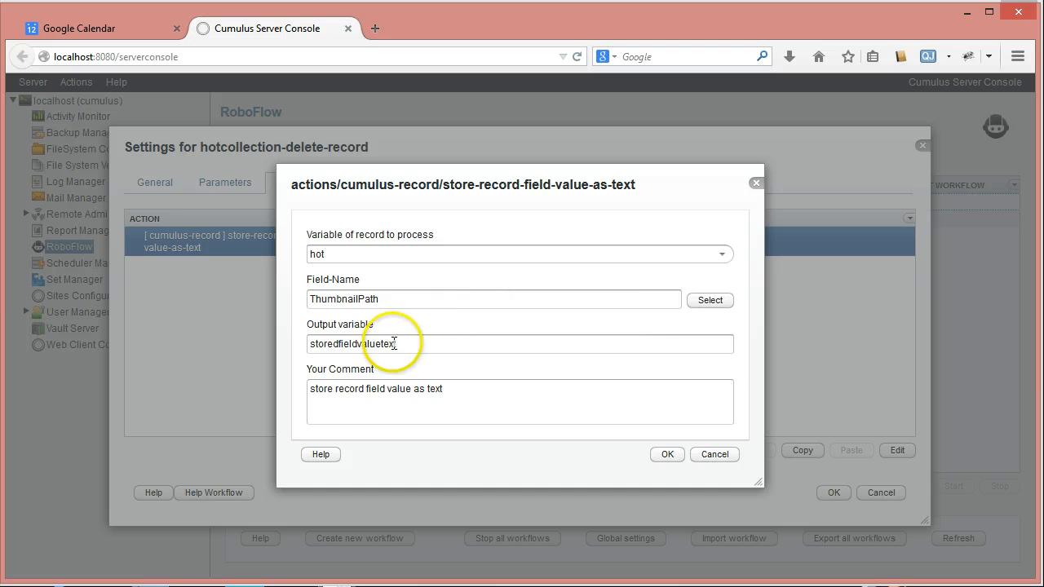
# Set the action's output variable to file-to-delete.
pyautogui.moveTo(397, 344); pyautogui.dragTo(227, 319)
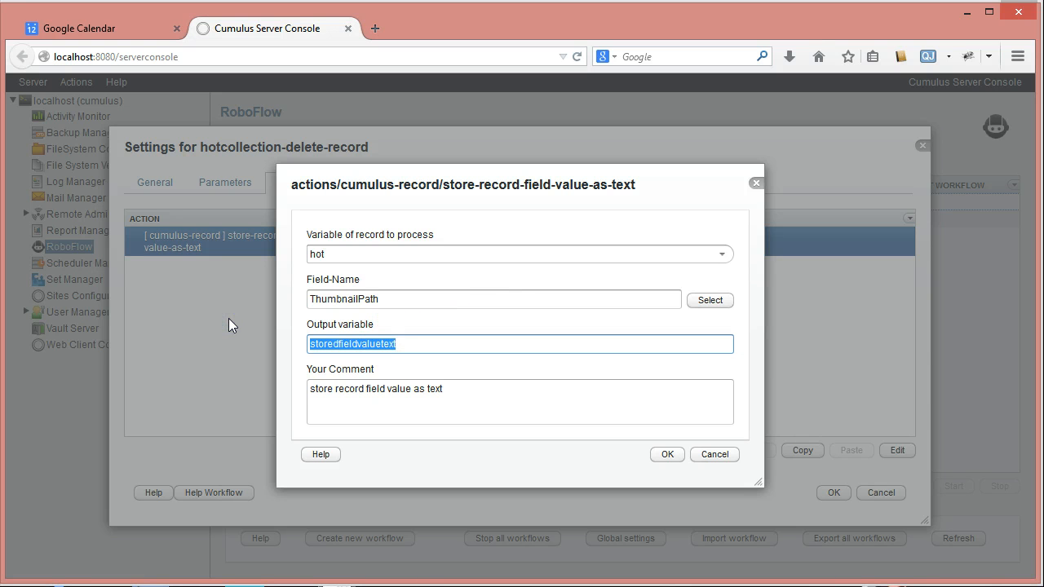
pyautogui.write('file-to')
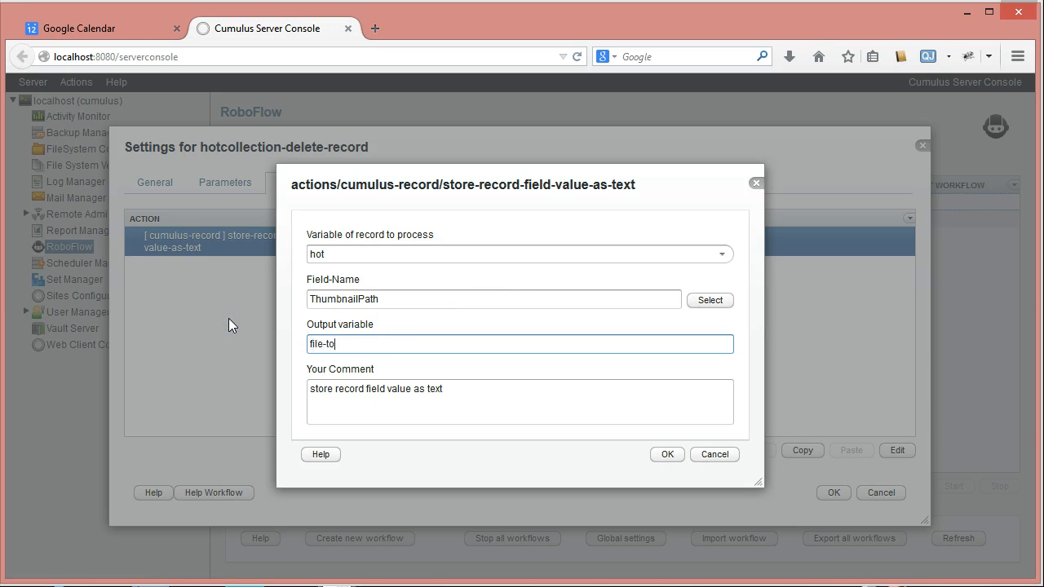
pyautogui.write('-delete')
# Change the action's comment to "store record field ThumbnailPath value as text:file-to-delete" and save the action.
pyautogui.moveTo(369, 344); pyautogui.dragTo(194, 350)
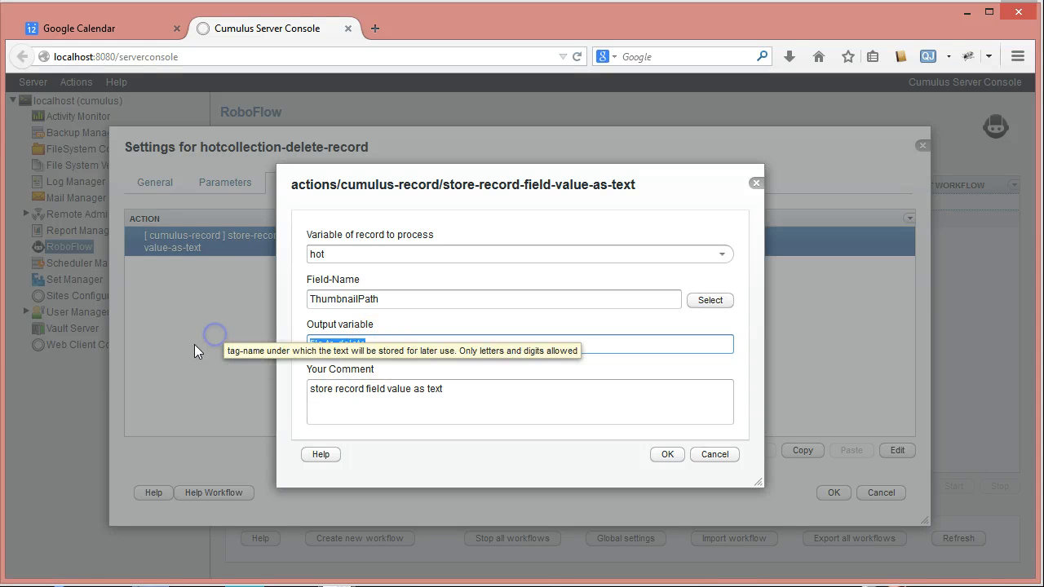
pyautogui.click(445, 389)
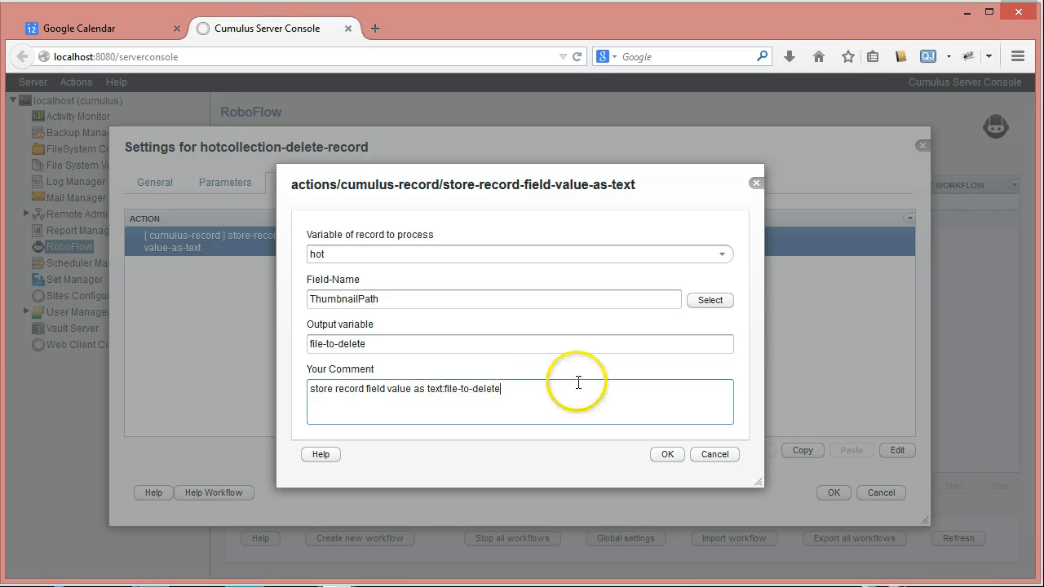
pyautogui.doubleClick(347, 299)
pyautogui.hotkey('ctrl', 'c')
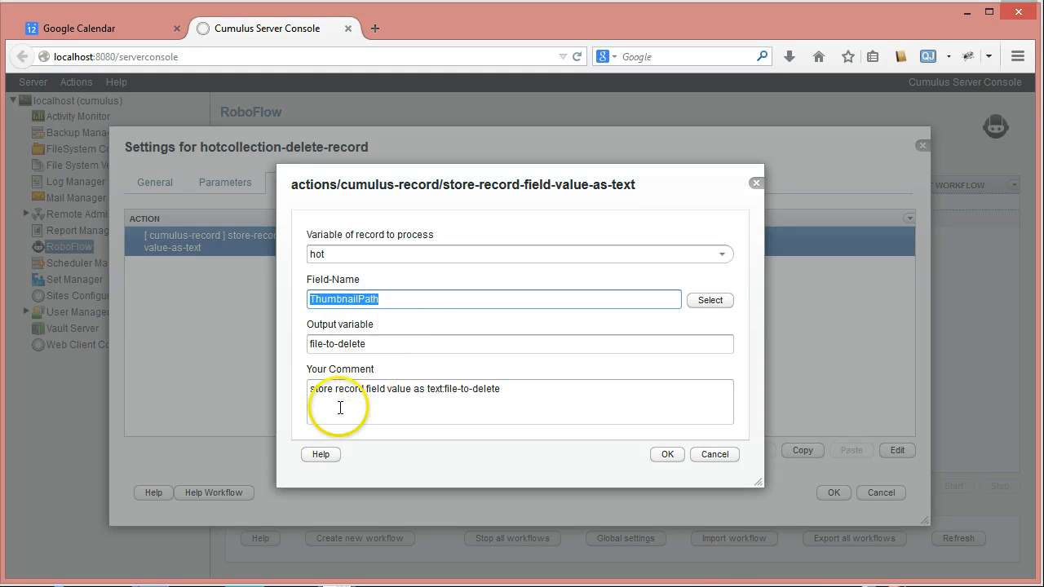
pyautogui.click(385, 389)
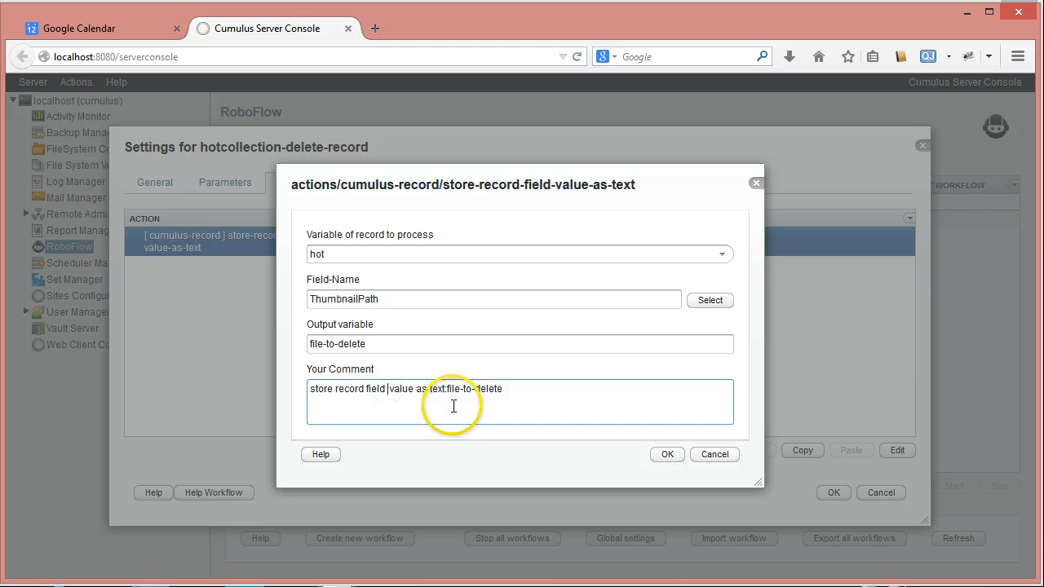
pyautogui.hotkey('ctrl', 'v')
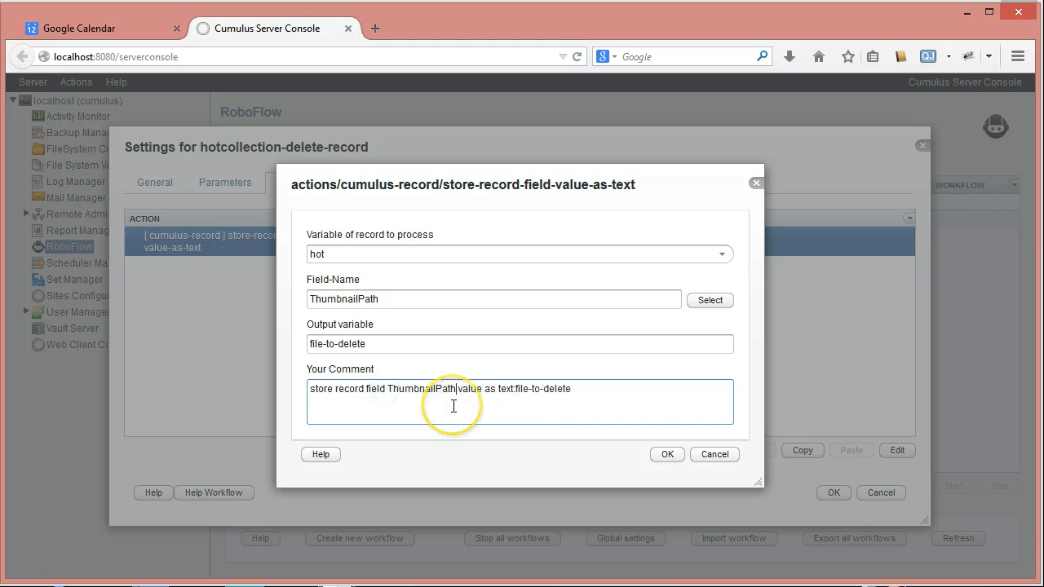
pyautogui.click(668, 454)
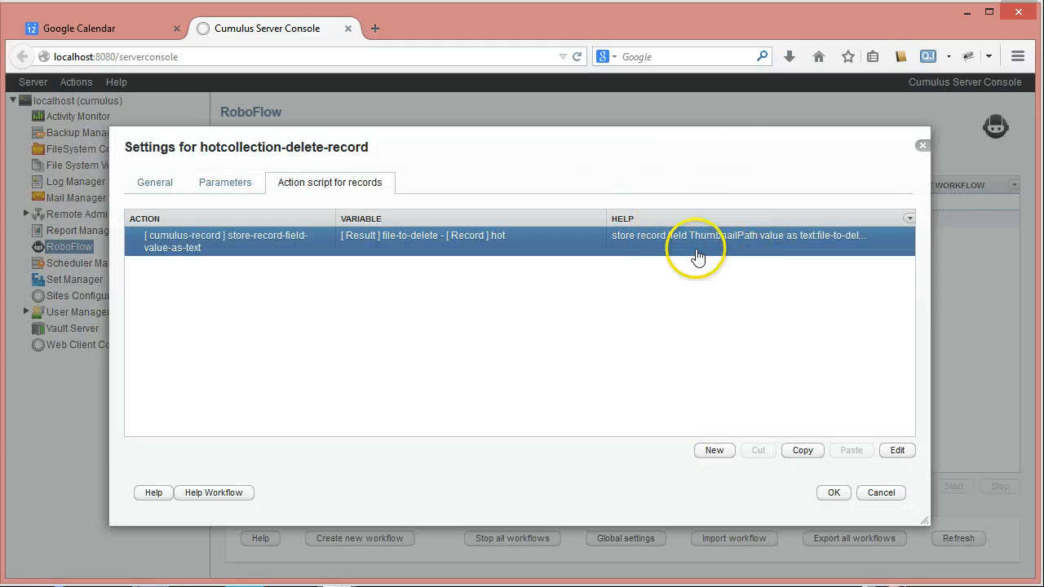
# Add a store-path-as-file action from the file-folder category to the action script for records.
pyautogui.click(714, 454)
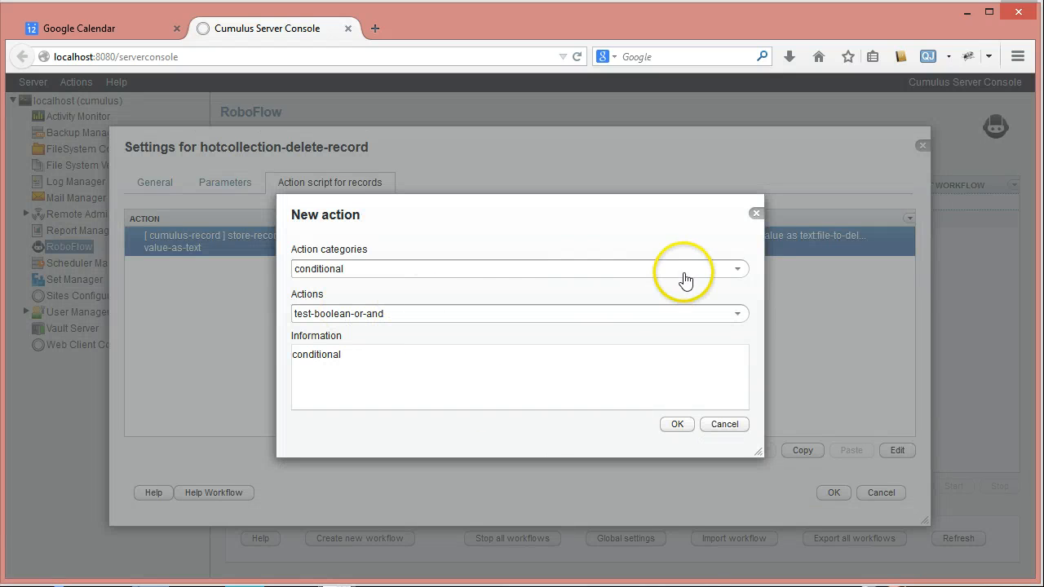
pyautogui.click(738, 270)
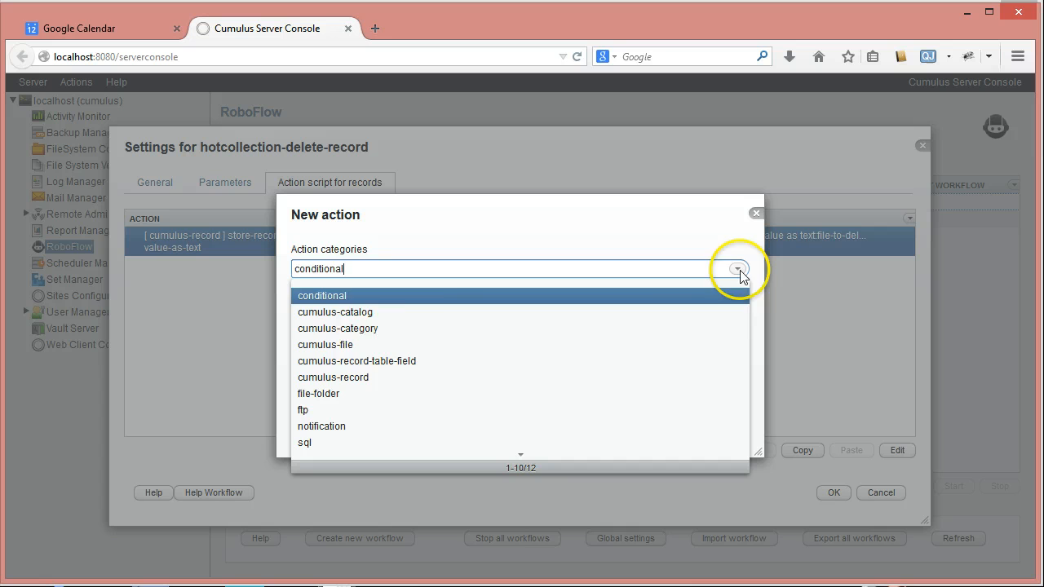
pyautogui.click(392, 394)
pyautogui.click(737, 315)
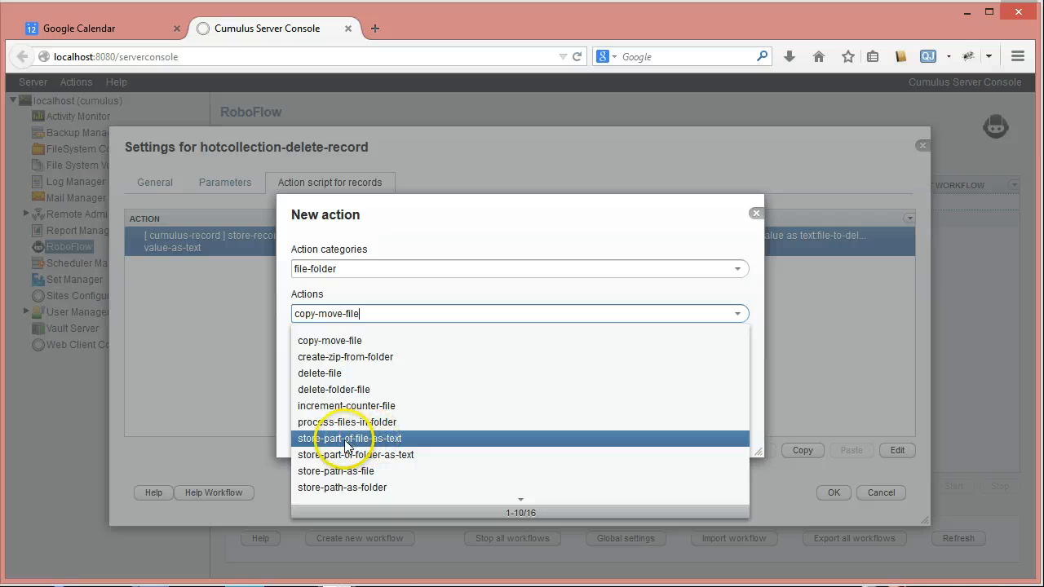
pyautogui.click(343, 473)
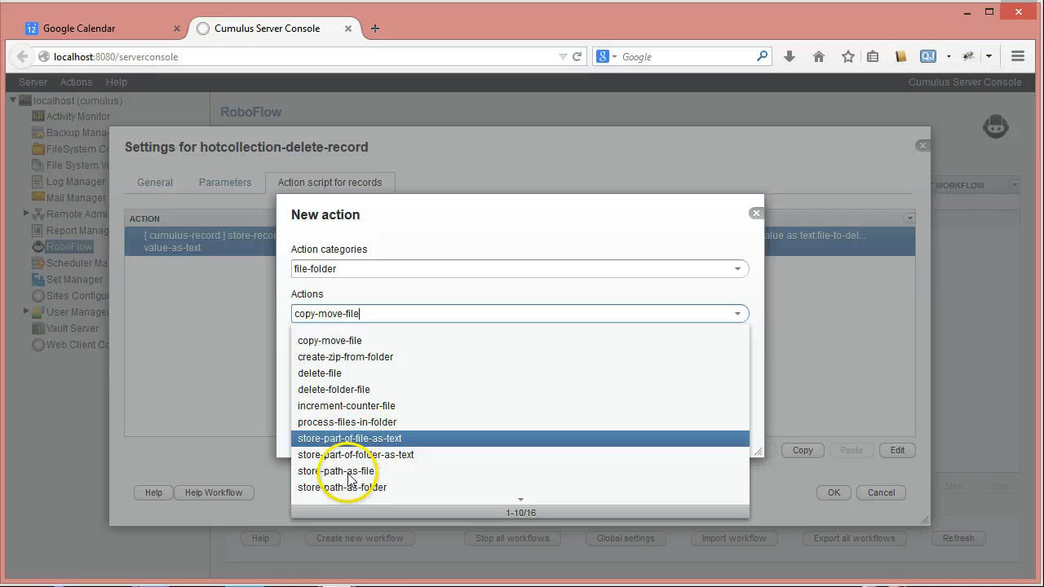
pyautogui.click(341, 473)
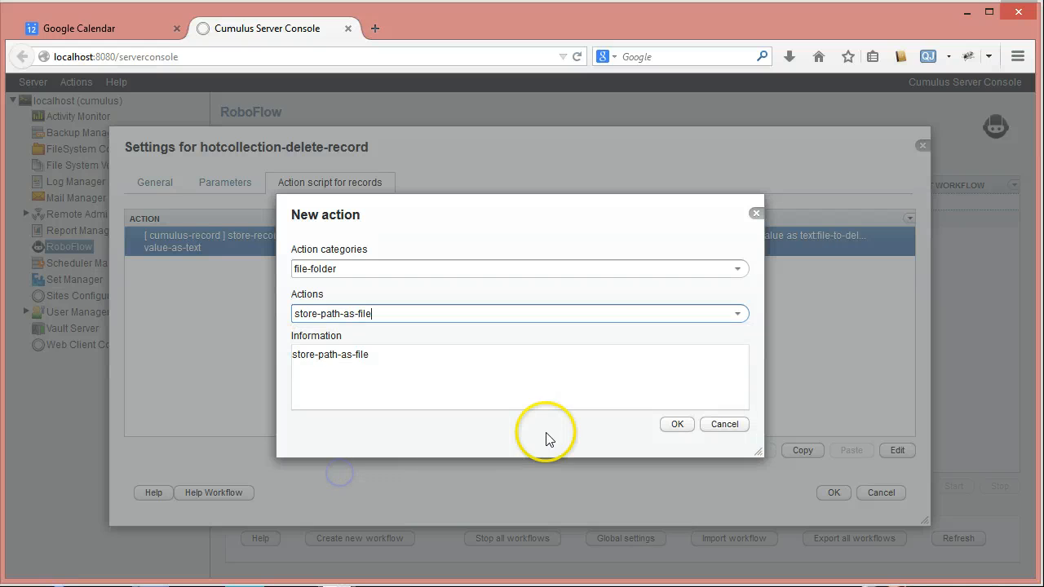
pyautogui.click(684, 426)
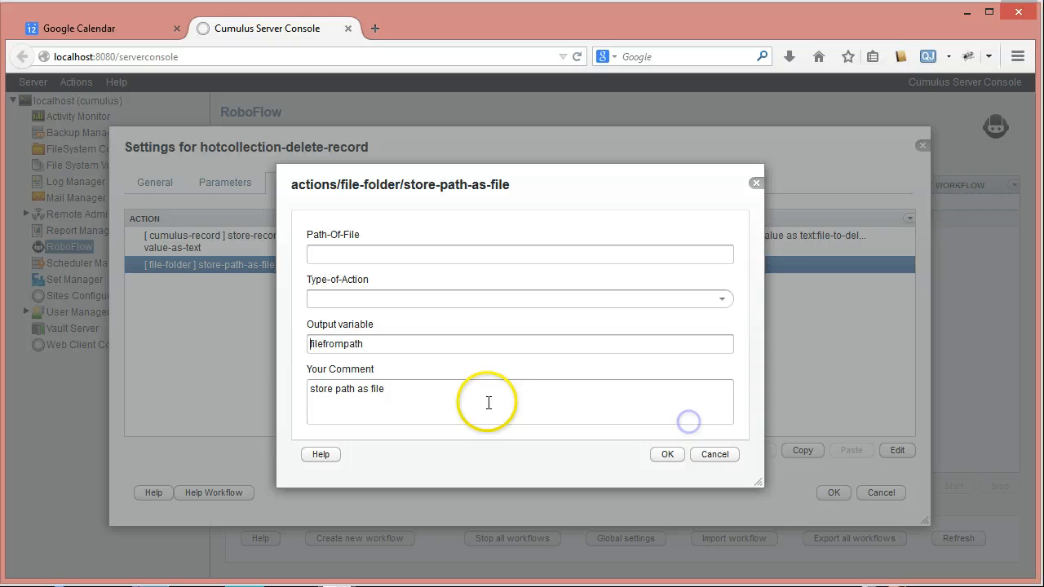
# Set the action's Path-Of-File to #TAG(file-to-delete)TAG# and its type of action to store-path-as-file-if-exists, keeping the filefrompath output variable, and save it.
pyautogui.click(728, 255)
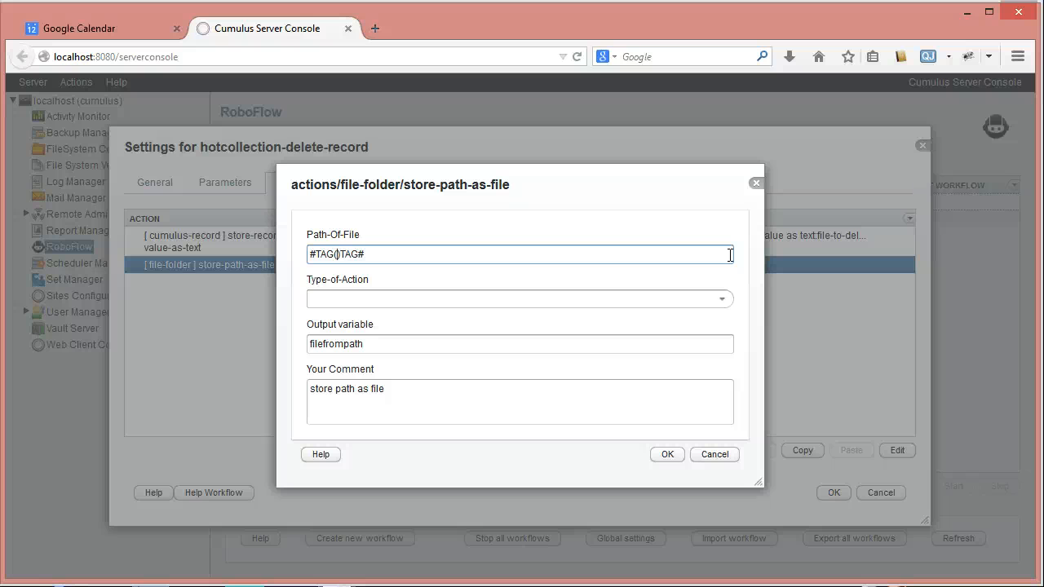
pyautogui.moveTo(550, 187); pyautogui.dragTo(528, 306)
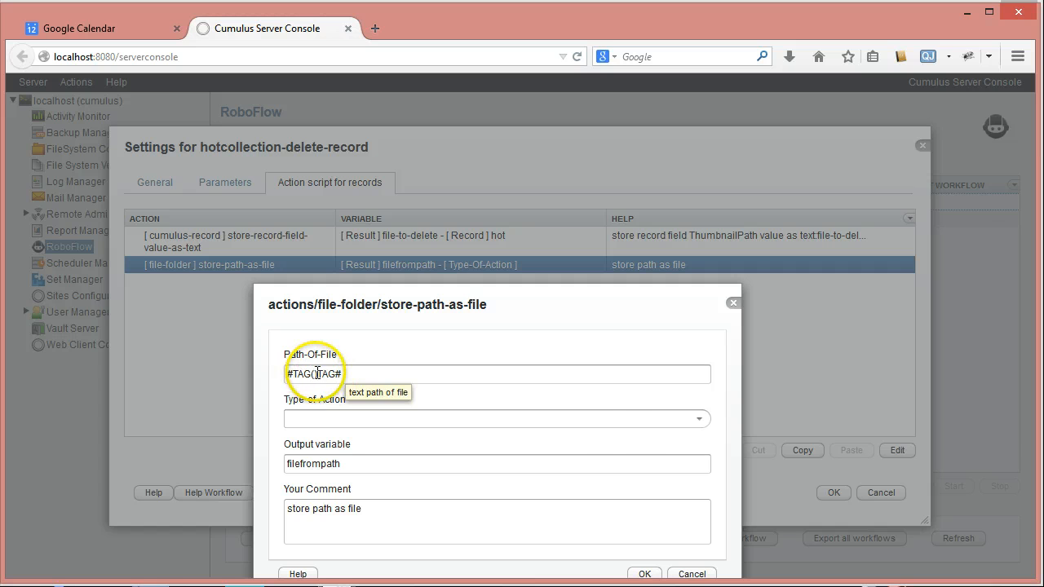
pyautogui.click(317, 373)
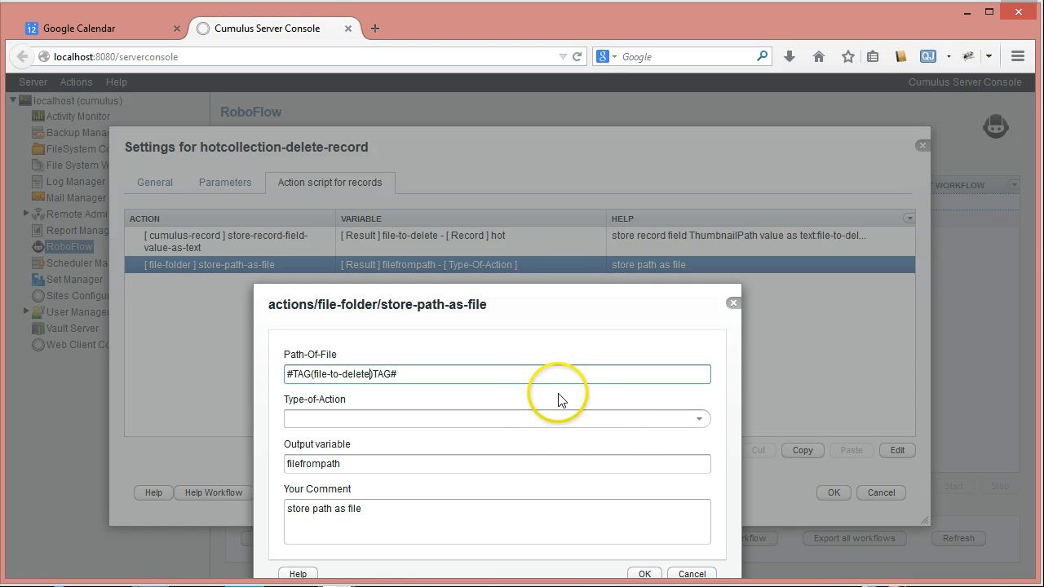
pyautogui.moveTo(574, 287); pyautogui.dragTo(658, 225)
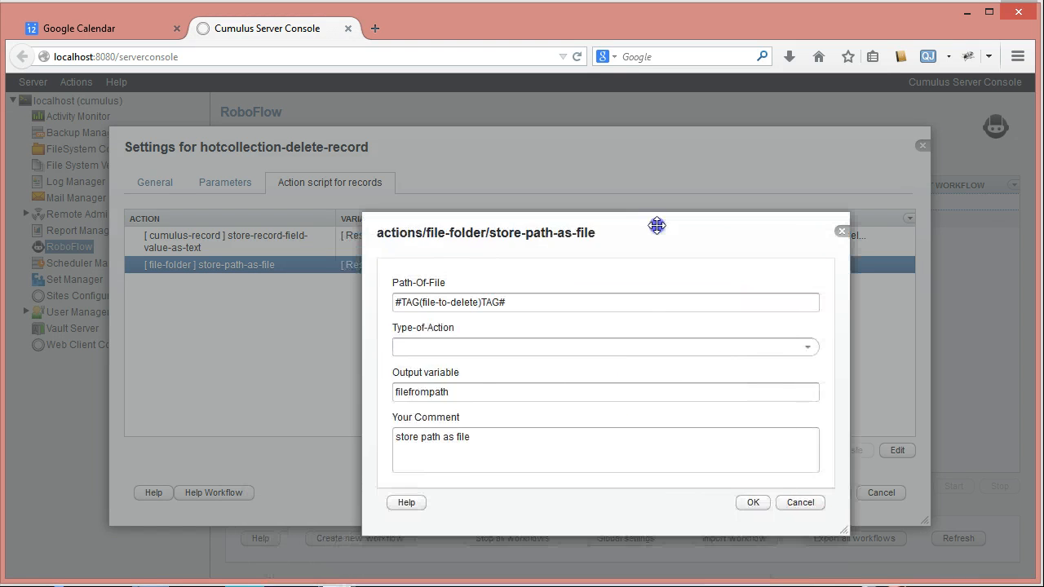
pyautogui.click(809, 348)
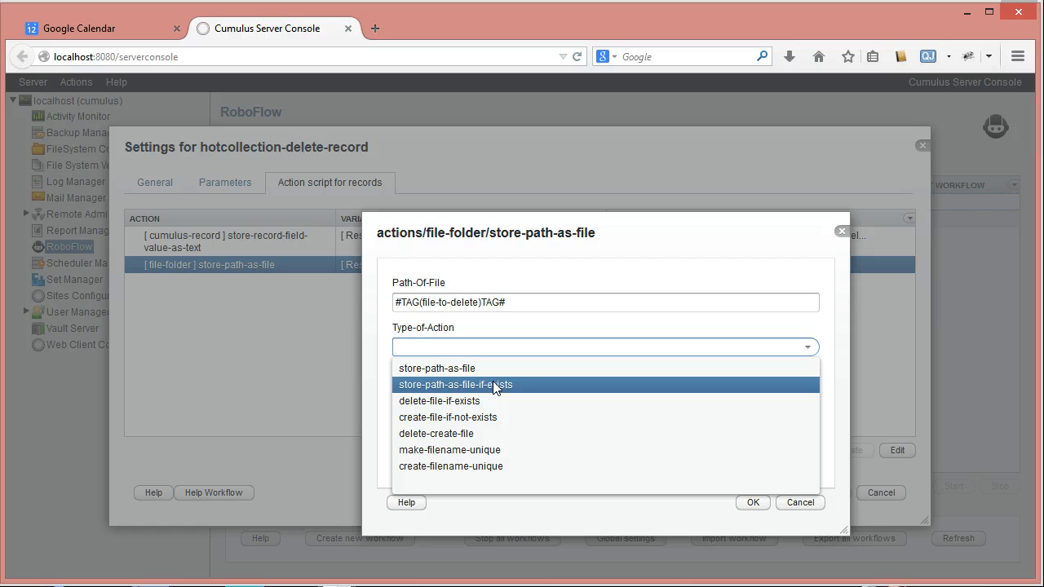
pyautogui.click(493, 384)
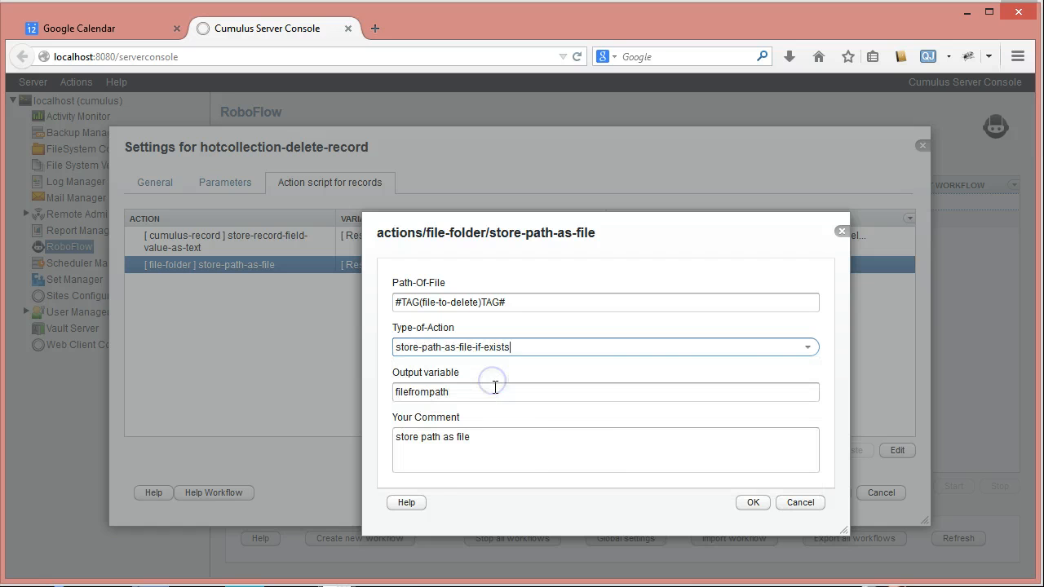
pyautogui.click(753, 503)
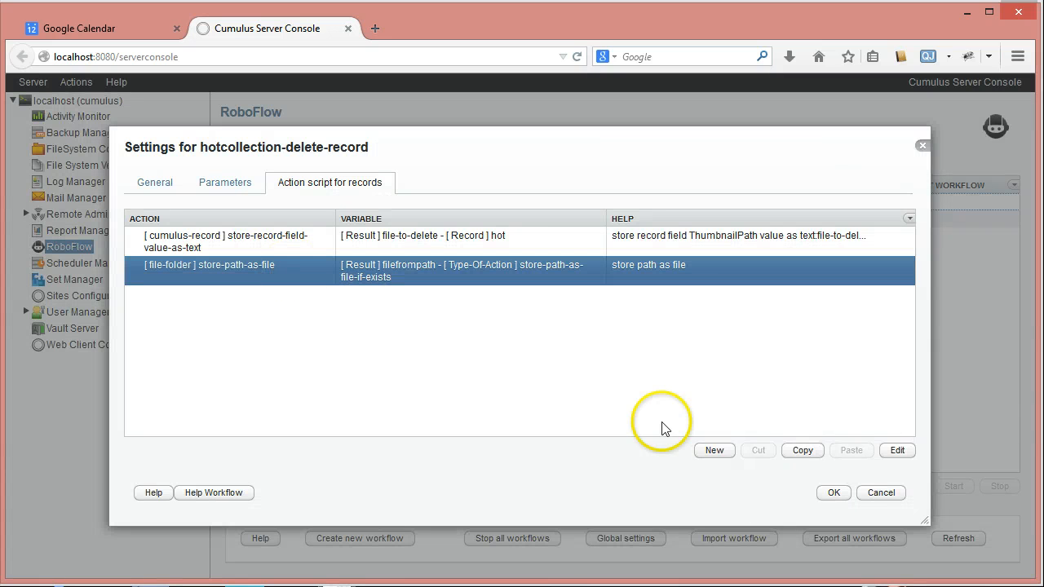
# Add a test-file action from the conditional category below the store-path-as-file action.
pyautogui.click(713, 454)
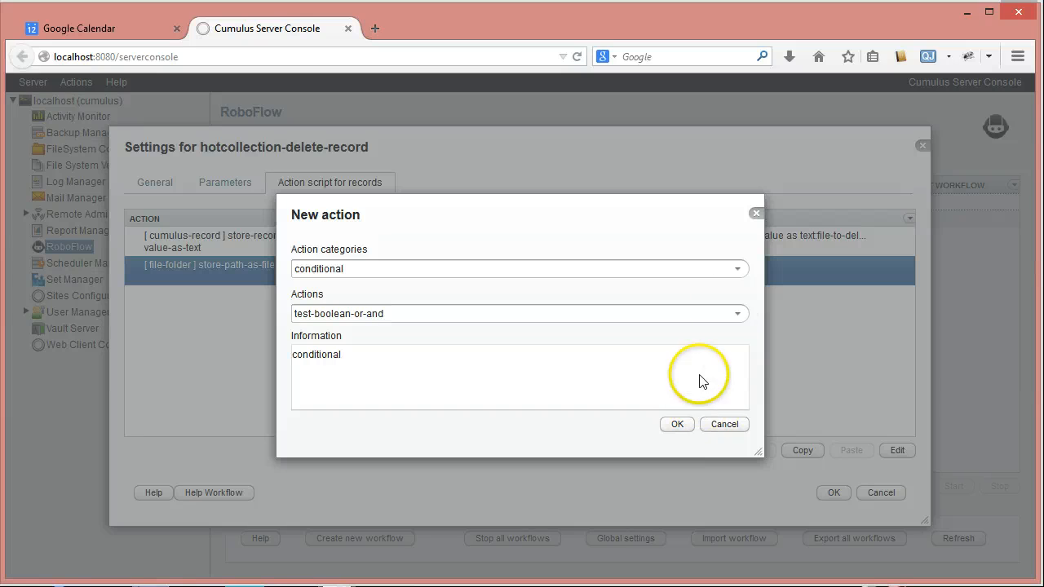
pyautogui.click(738, 270)
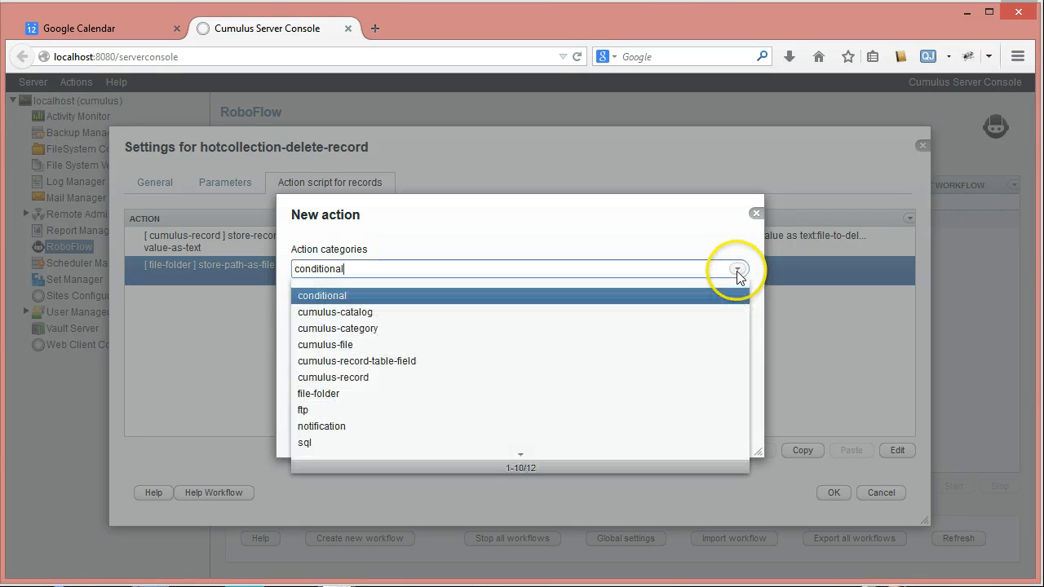
pyautogui.click(419, 296)
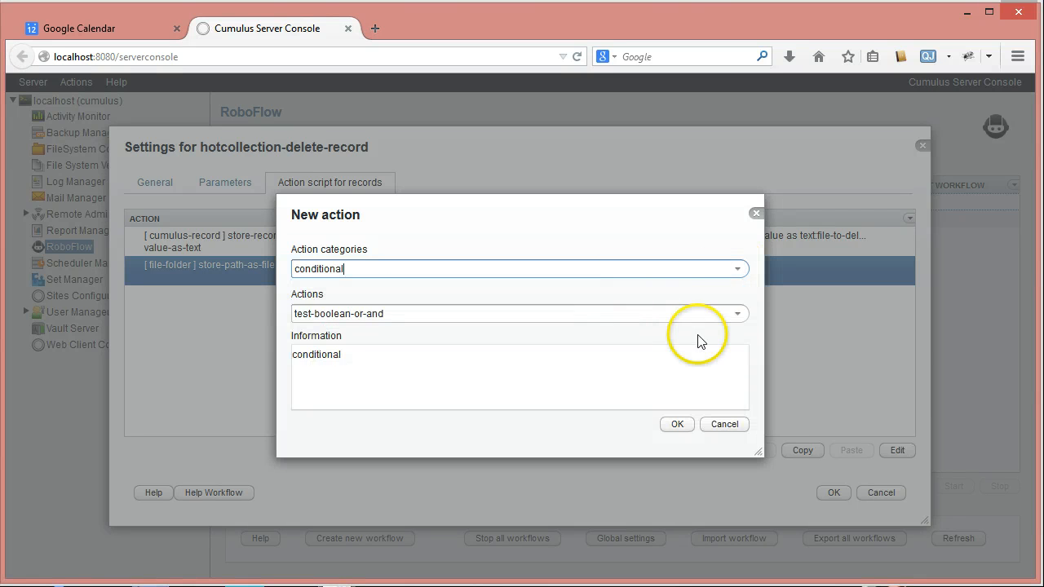
pyautogui.click(738, 315)
pyautogui.click(342, 366)
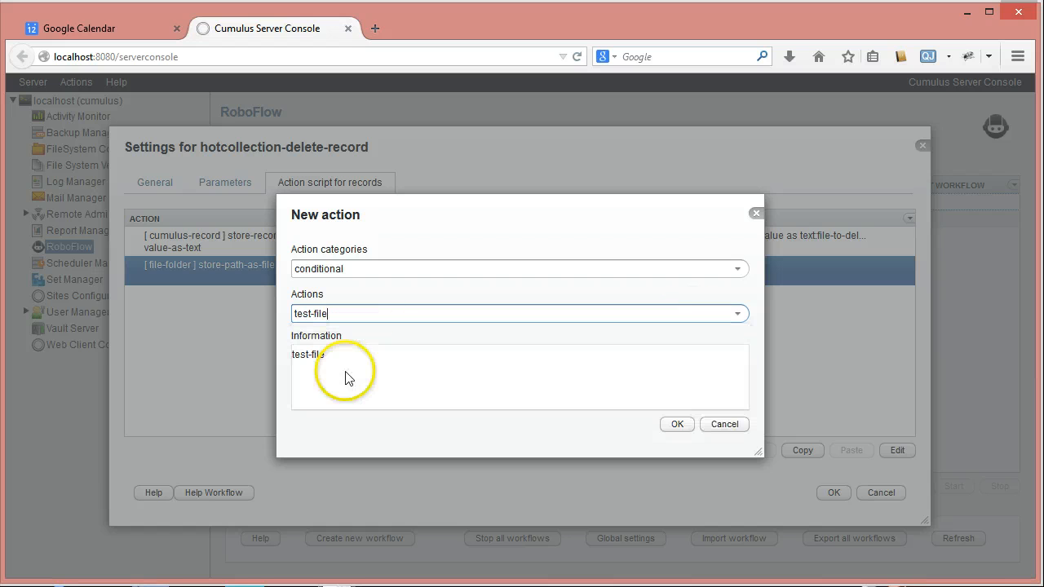
pyautogui.click(677, 425)
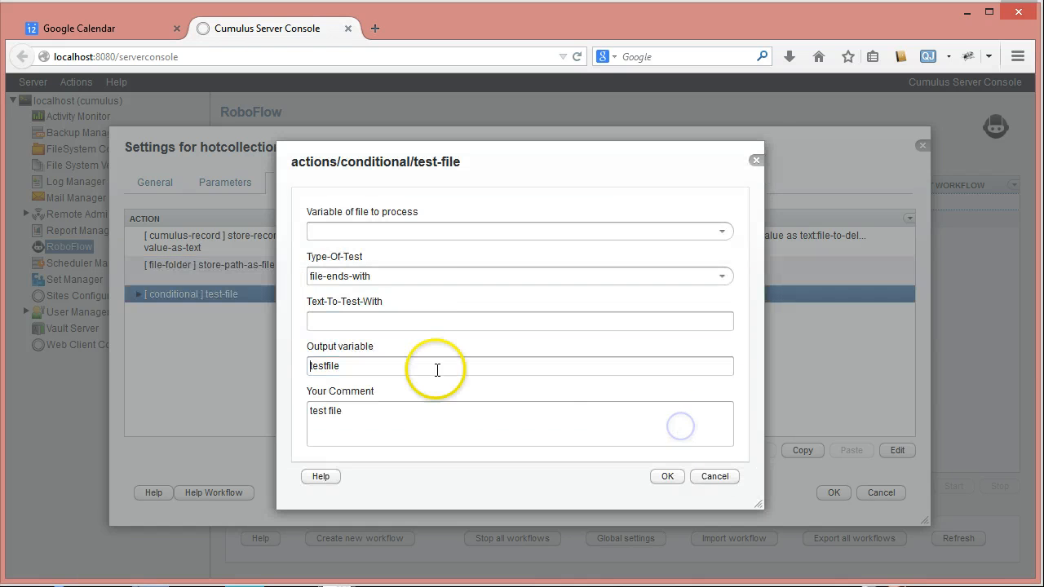
# Set the test's variable of file to process to filefrompath and its type of test to file-exists.
pyautogui.click(723, 232)
pyautogui.click(390, 269)
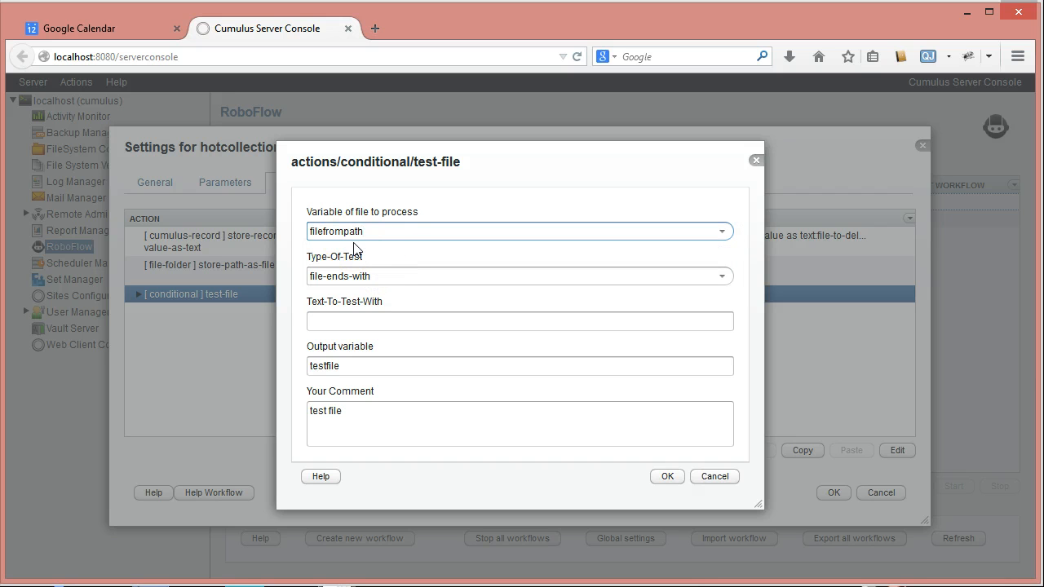
pyautogui.click(347, 215)
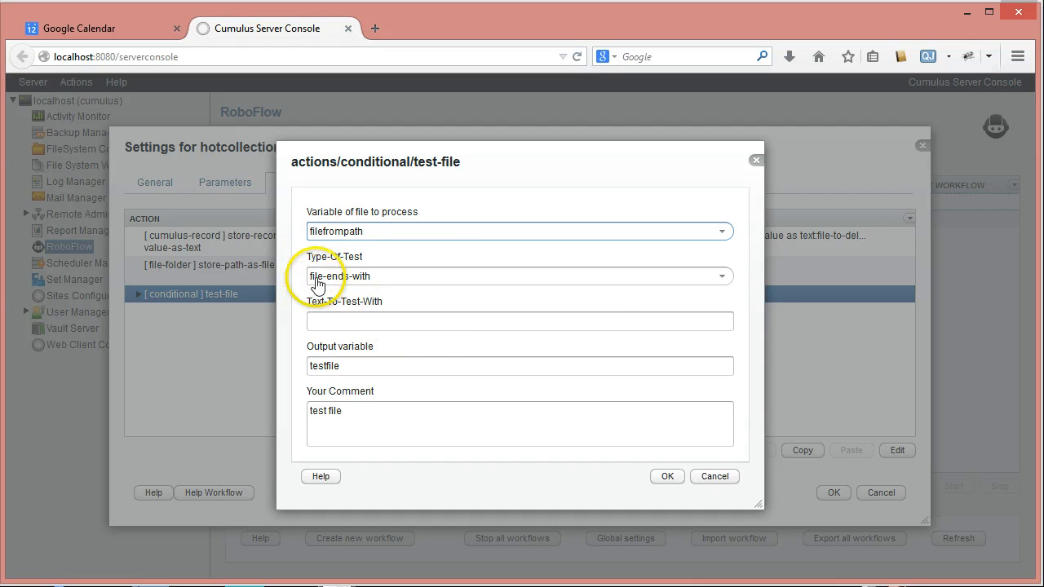
pyautogui.click(722, 275)
pyautogui.click(359, 303)
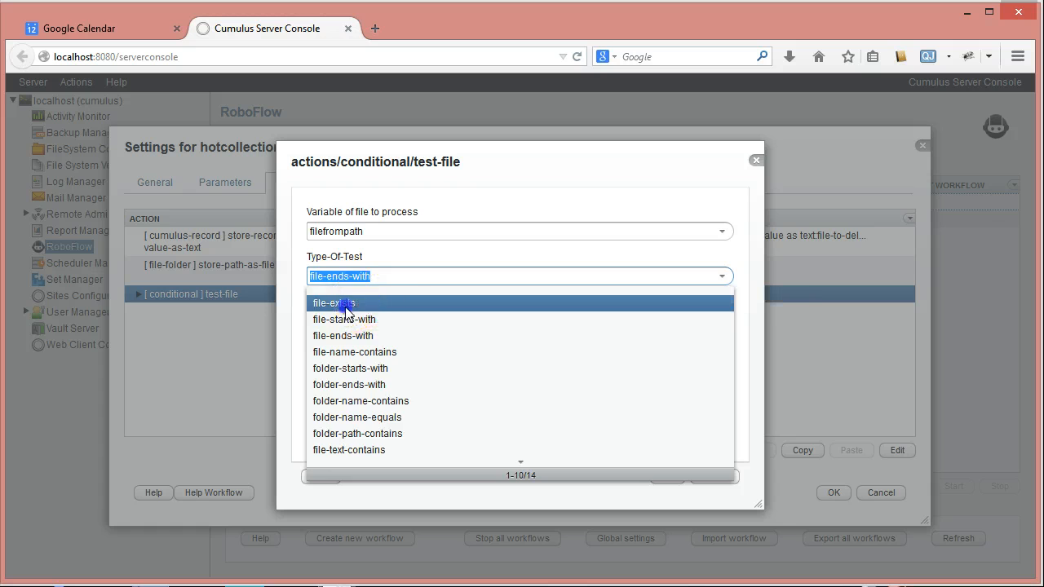
# Set the test-file action's output variable to test-if-file-exists.
pyautogui.click(466, 478)
pyautogui.click(359, 410)
pyautogui.doubleClick(306, 365)
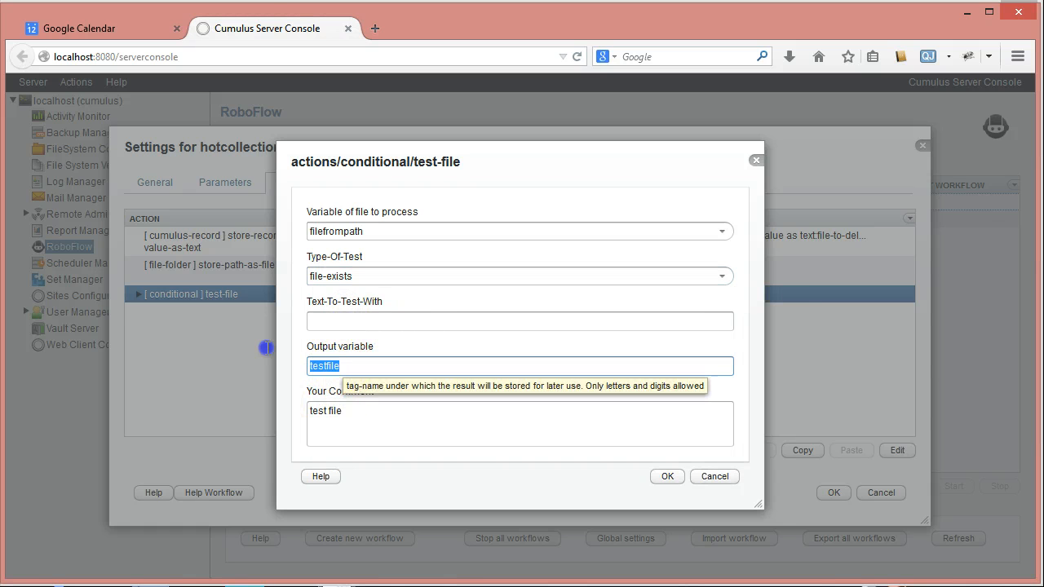
pyautogui.write('t')
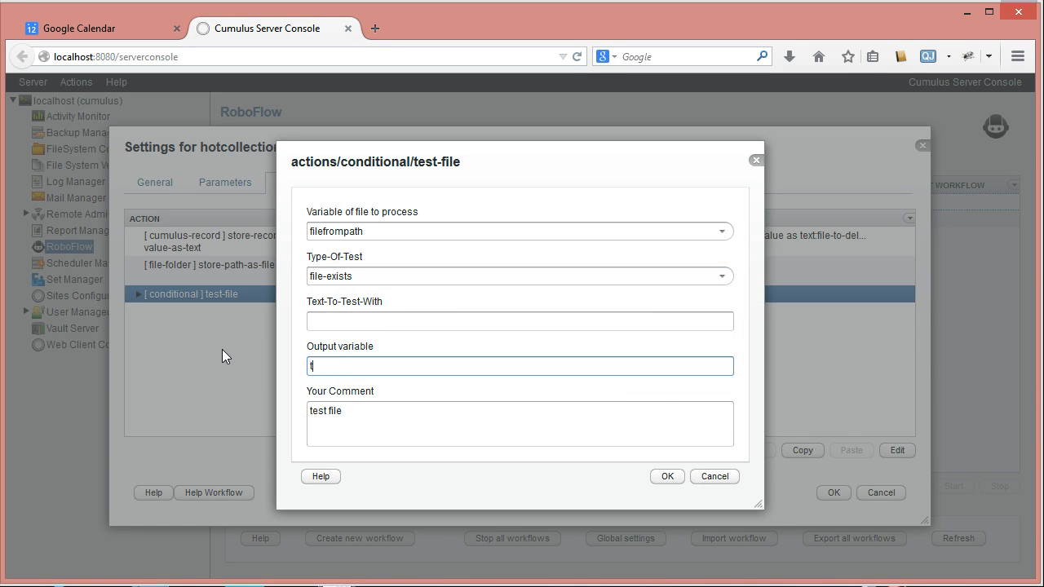
pyautogui.write('est-if-file-exists')
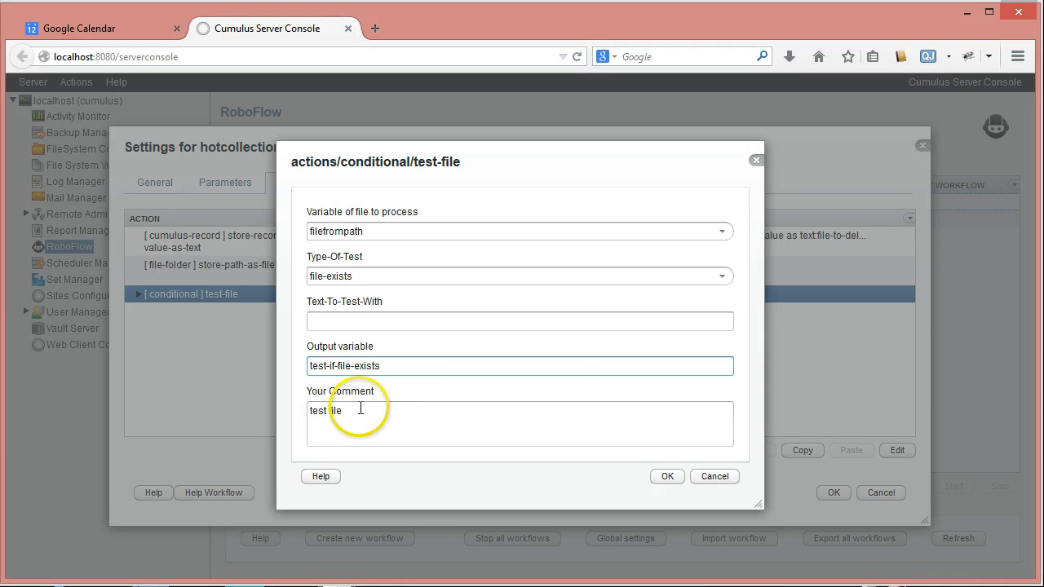
# Copy the output variable's name test-if-file-exists into the action's comment, replacing its text, and save the action.
pyautogui.moveTo(391, 365); pyautogui.dragTo(196, 364)
pyautogui.hotkey('ctrl', 'c')
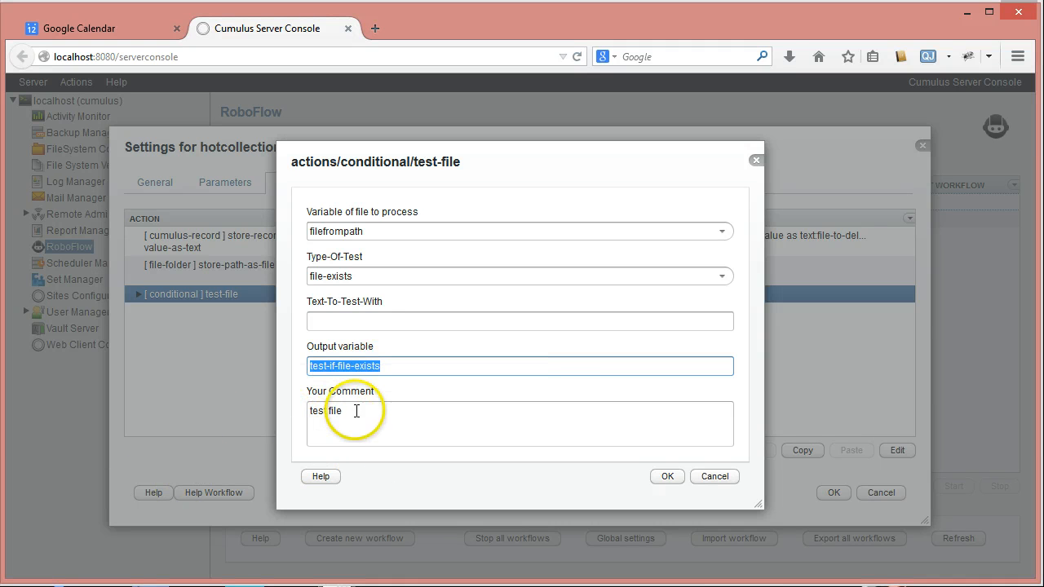
pyautogui.moveTo(329, 412); pyautogui.dragTo(156, 413)
pyautogui.hotkey('ctrl', 'v')
pyautogui.click(665, 476)
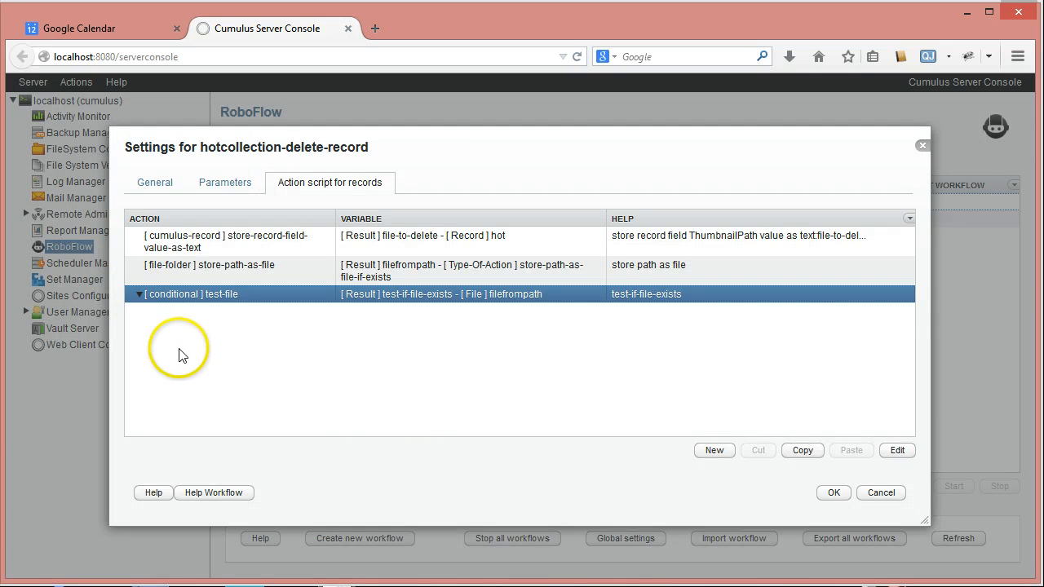
# Add a delete-file action from the file-folder category inside the test-file condition.
pyautogui.click(714, 452)
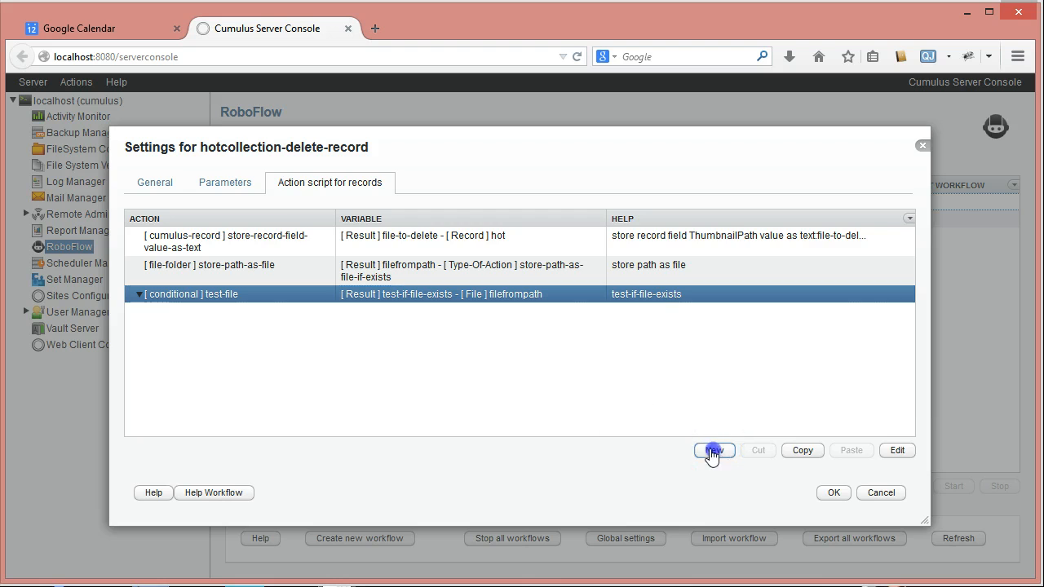
pyautogui.click(742, 276)
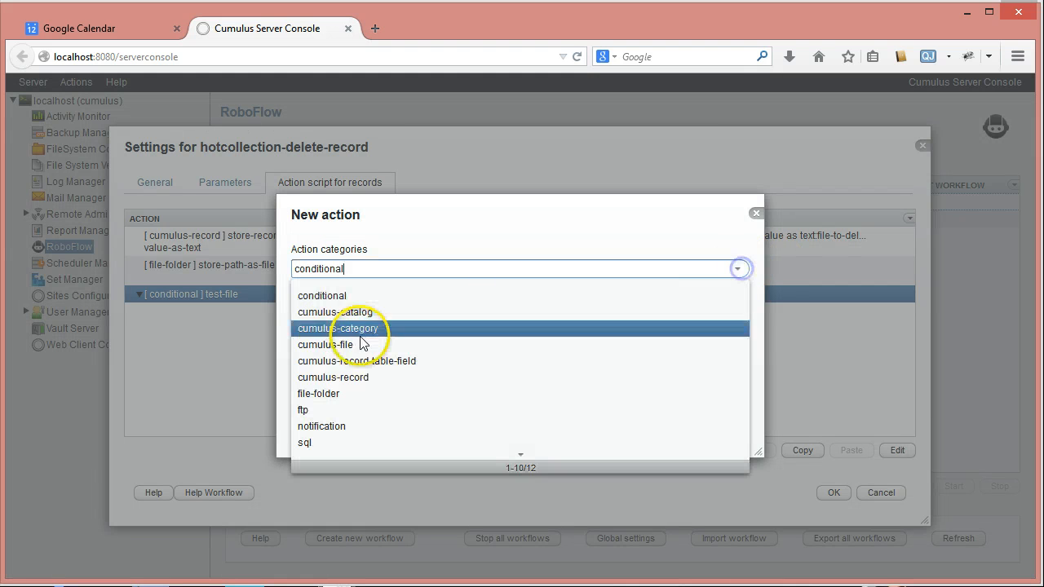
pyautogui.click(364, 389)
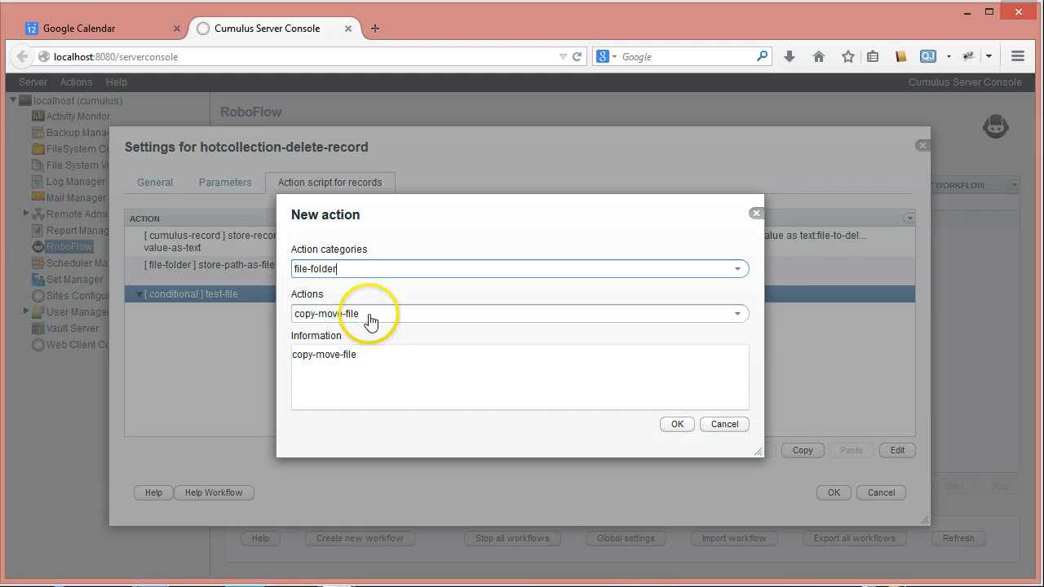
pyautogui.click(736, 315)
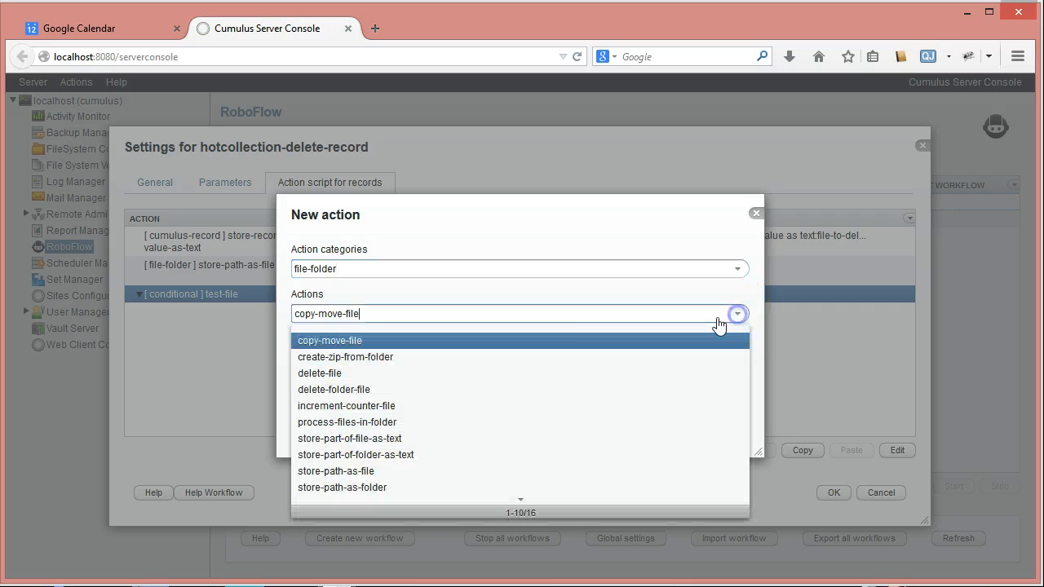
pyautogui.click(313, 376)
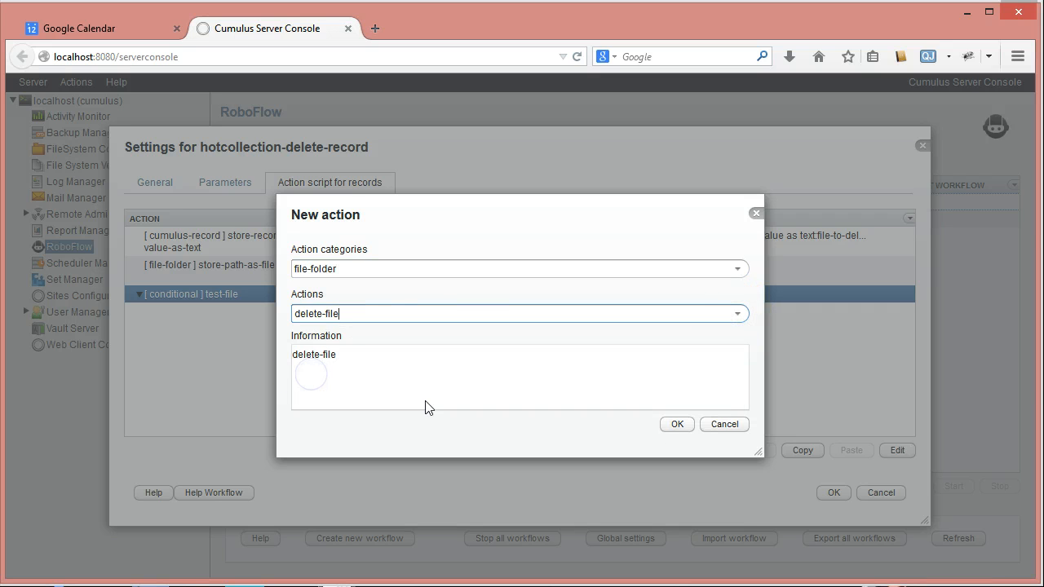
pyautogui.click(671, 425)
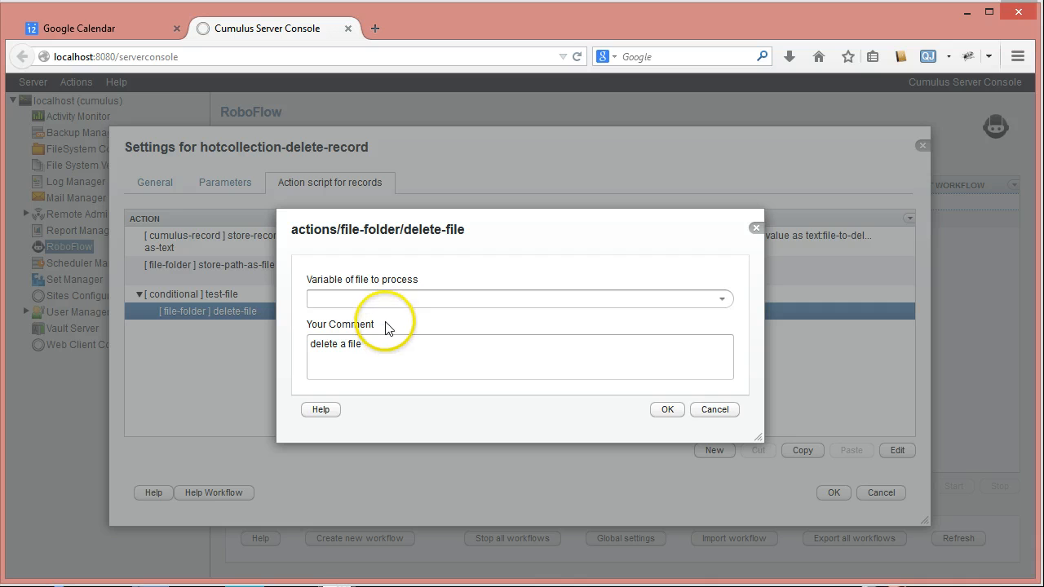
# Save the delete-file action with filefrompath as its file to process, and collapse the test-file condition.
pyautogui.click(722, 300)
pyautogui.click(351, 335)
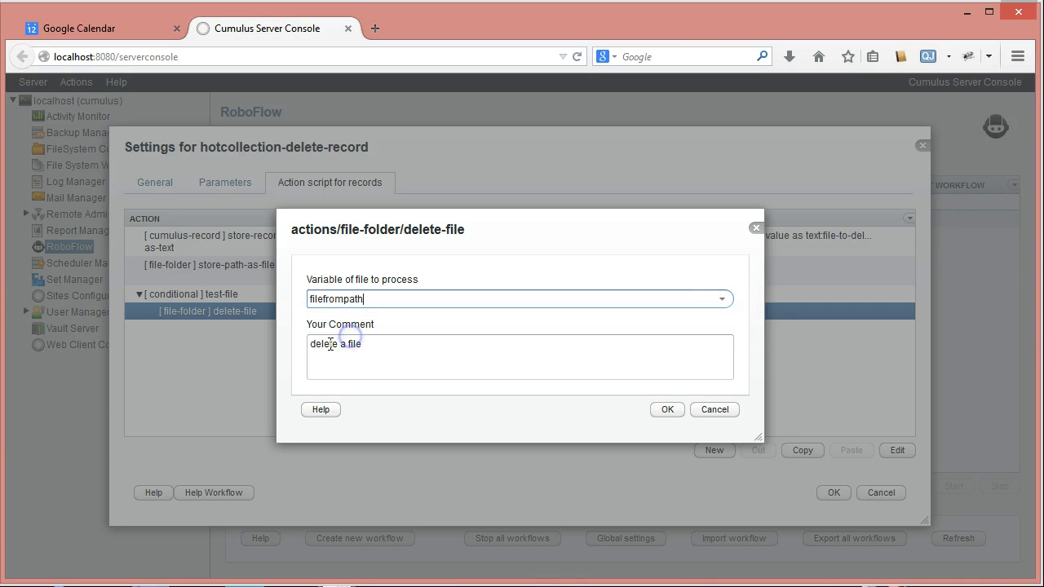
pyautogui.click(667, 409)
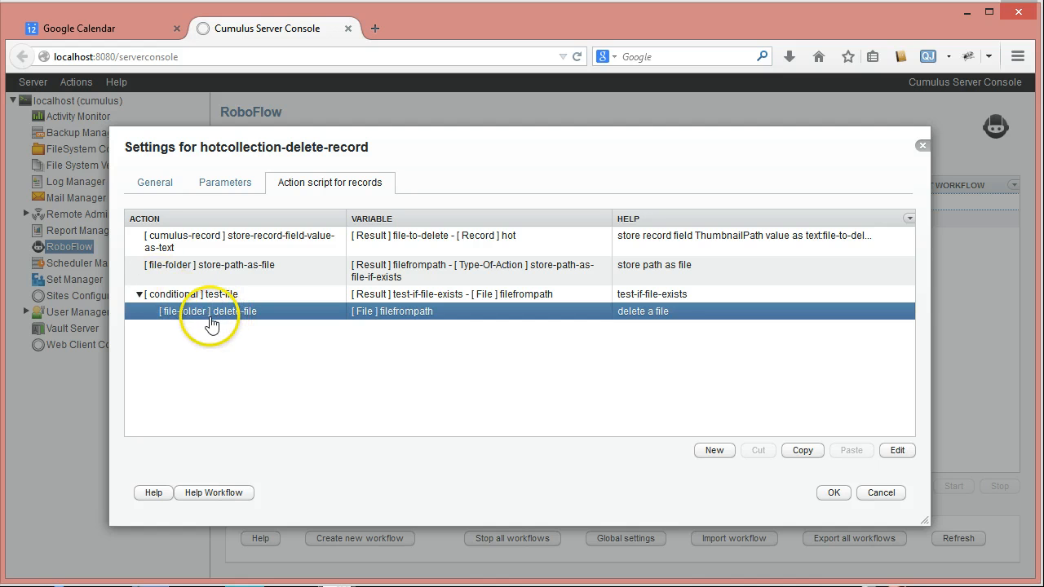
pyautogui.click(138, 296)
pyautogui.click(139, 295)
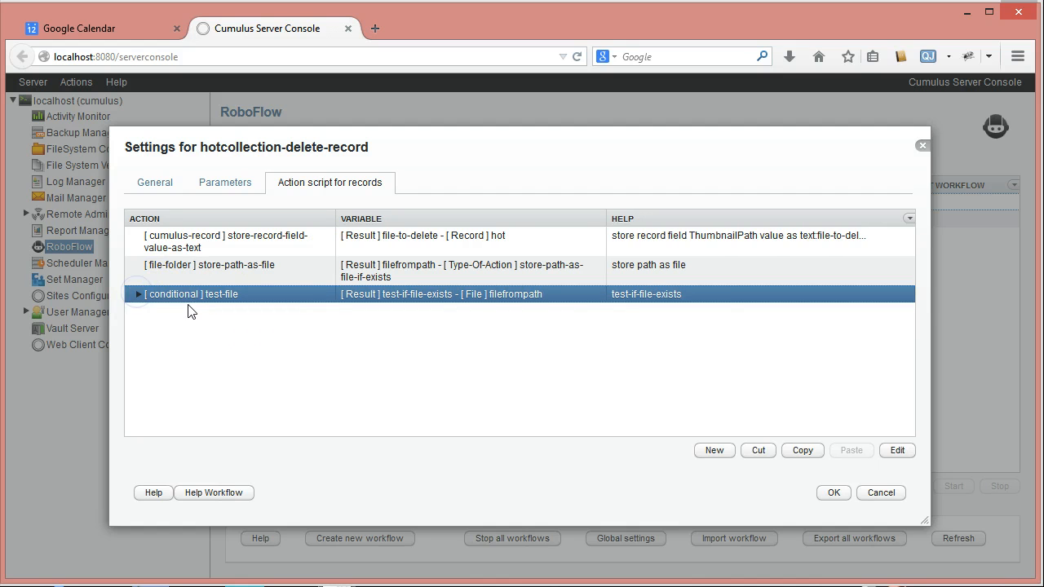
# Add a test-else action from the conditional category after the test-file condition.
pyautogui.click(711, 454)
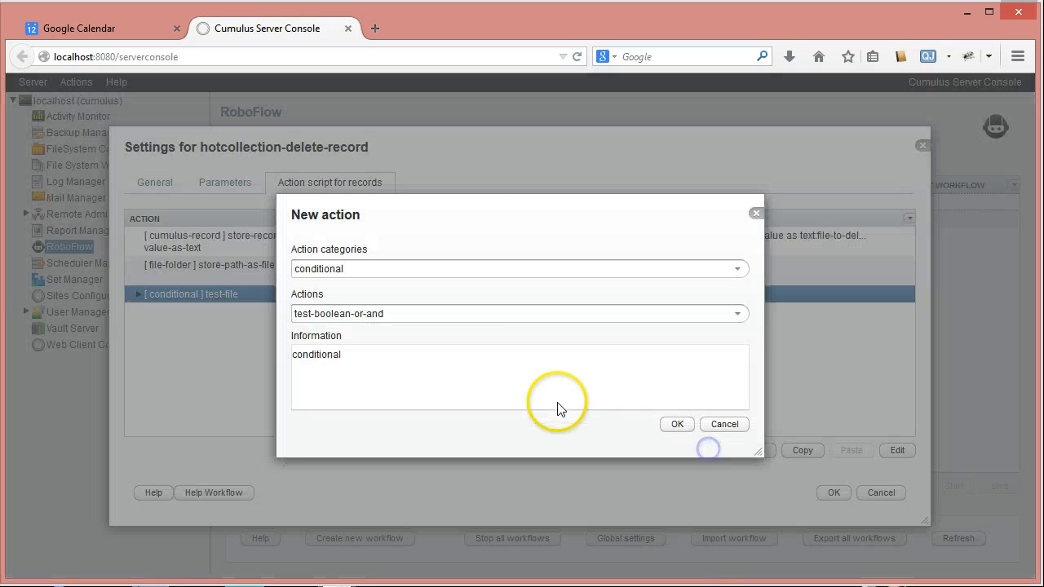
pyautogui.click(737, 269)
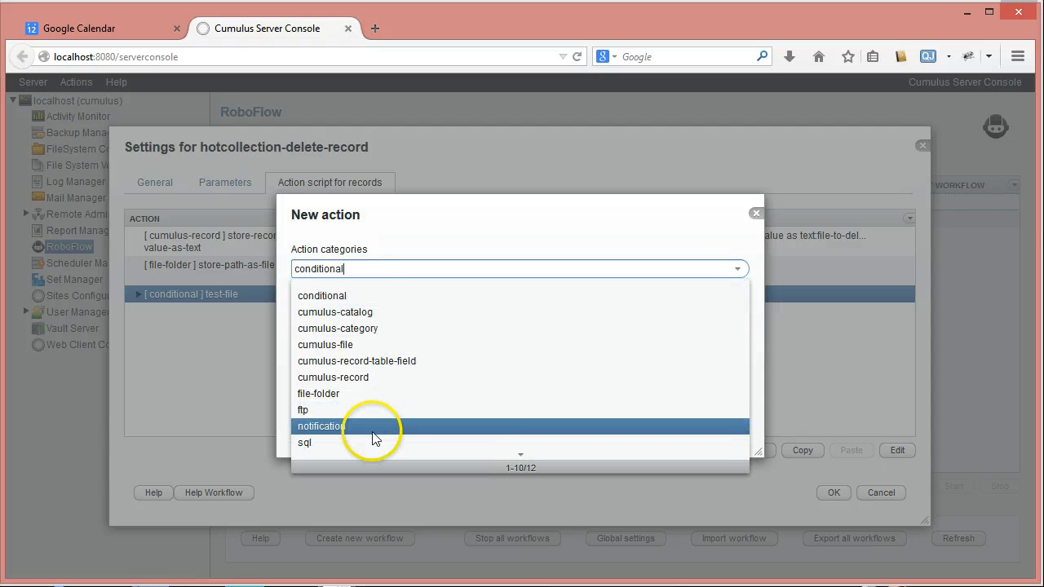
pyautogui.click(422, 233)
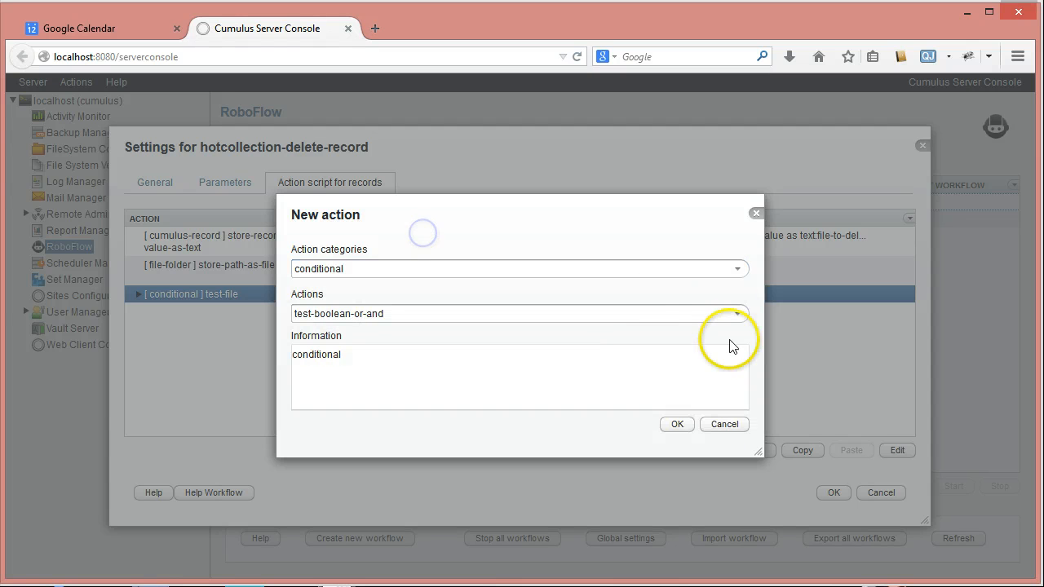
pyautogui.click(738, 315)
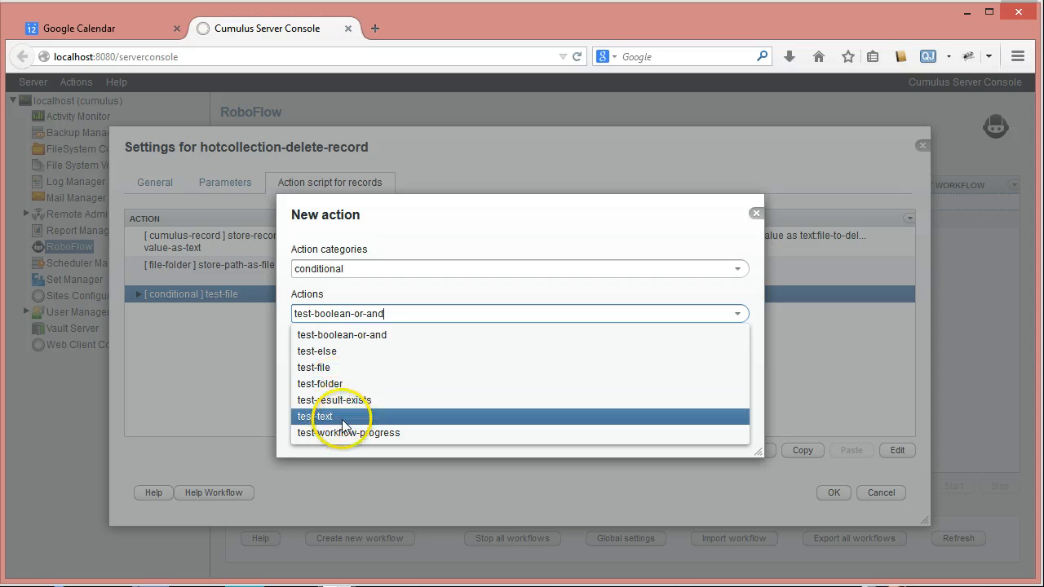
pyautogui.click(318, 351)
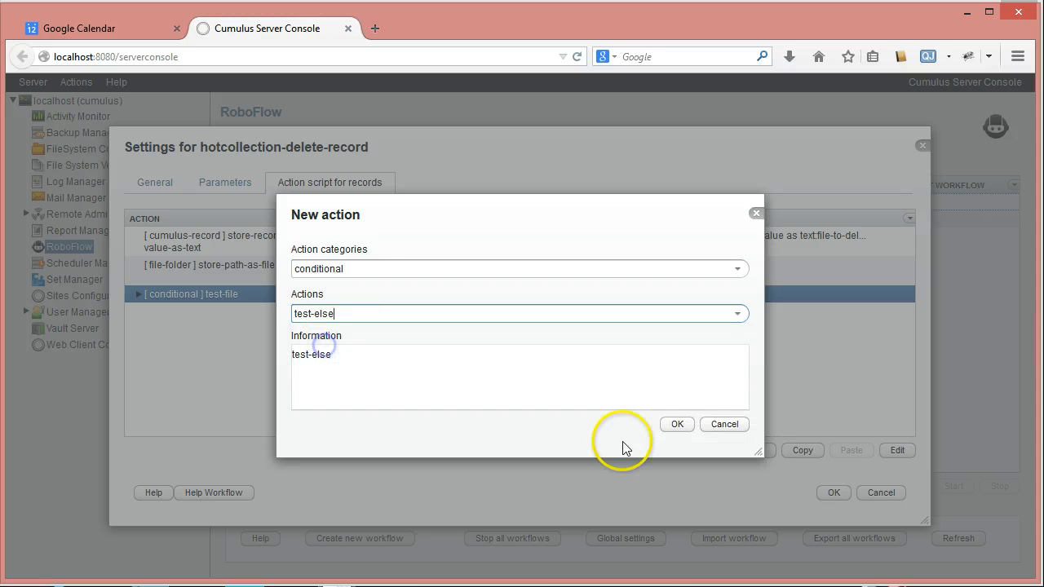
pyautogui.click(678, 425)
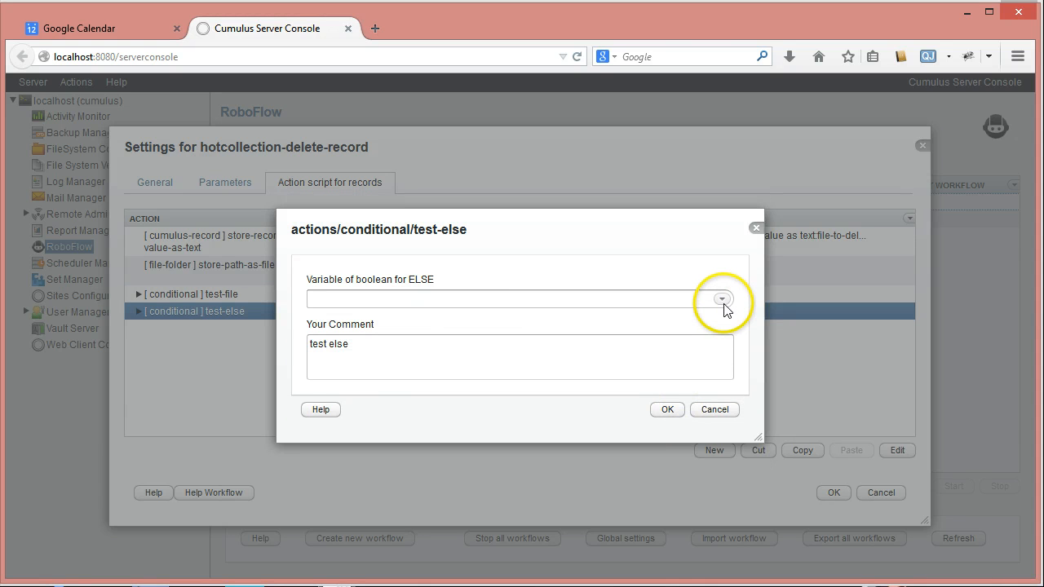
# Set the test-else action's boolean variable to test-if-file-exists and save the action.
pyautogui.click(724, 302)
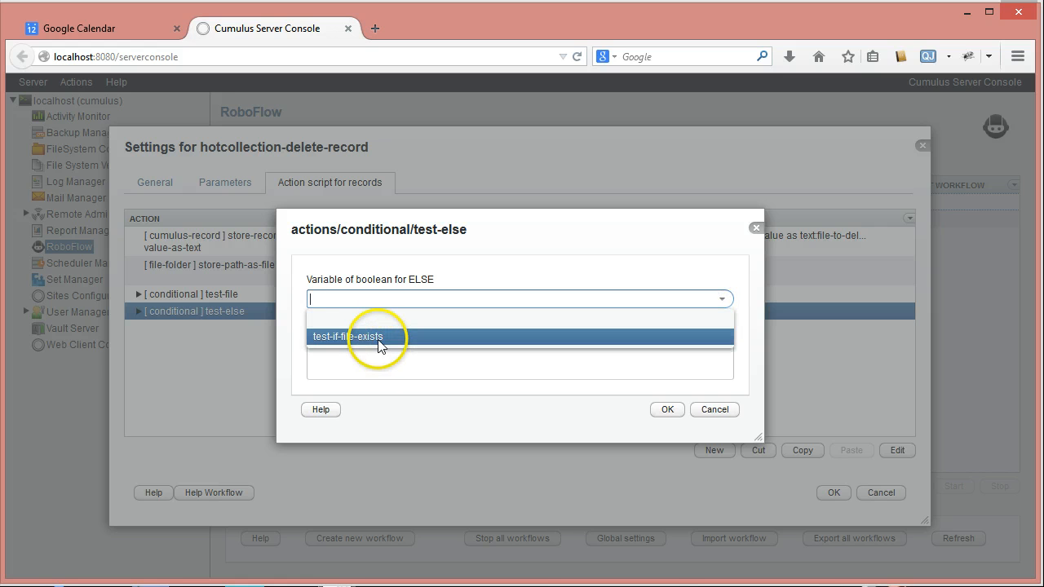
pyautogui.click(379, 346)
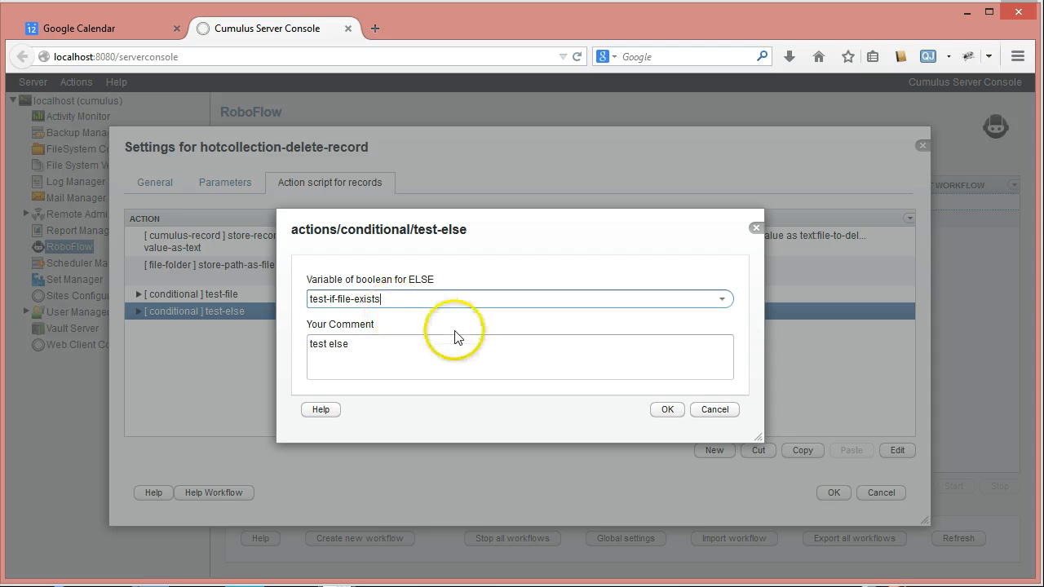
pyautogui.click(667, 409)
# Expand the test-else condition and add a write-text-to-log action from the notification category.
pyautogui.click(140, 312)
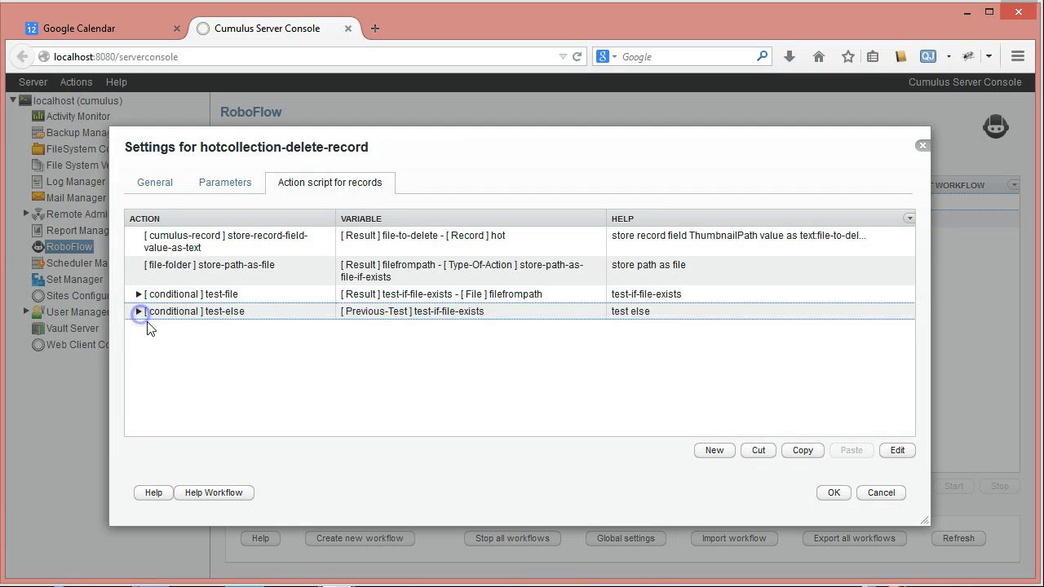
pyautogui.click(139, 312)
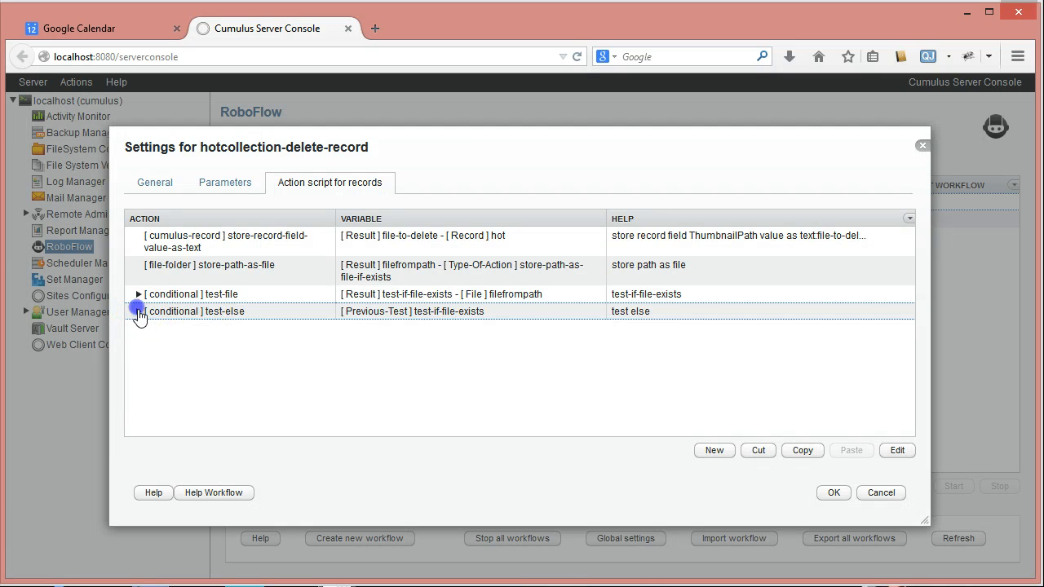
pyautogui.click(707, 451)
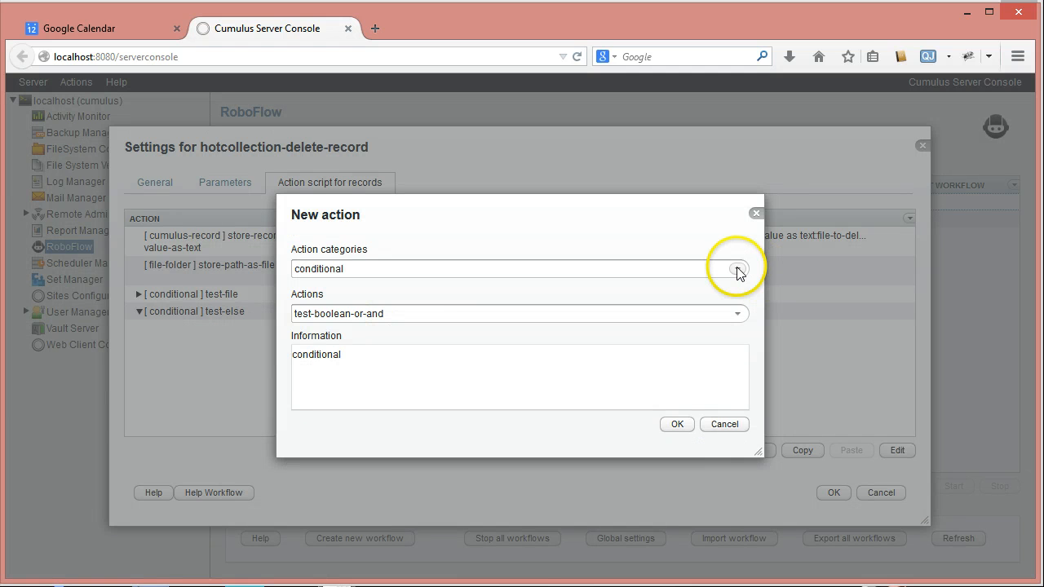
pyautogui.click(737, 270)
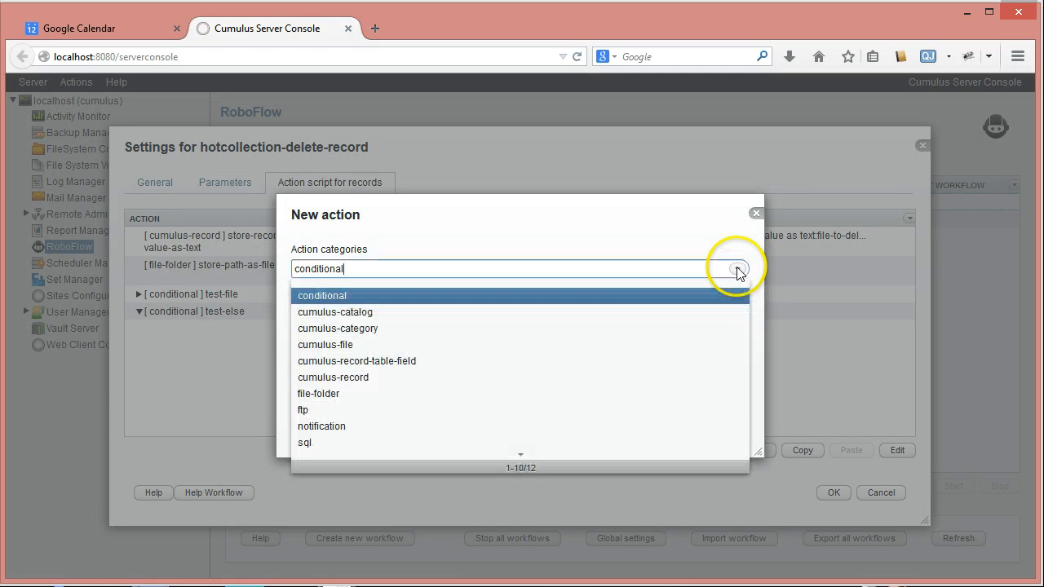
pyautogui.click(342, 426)
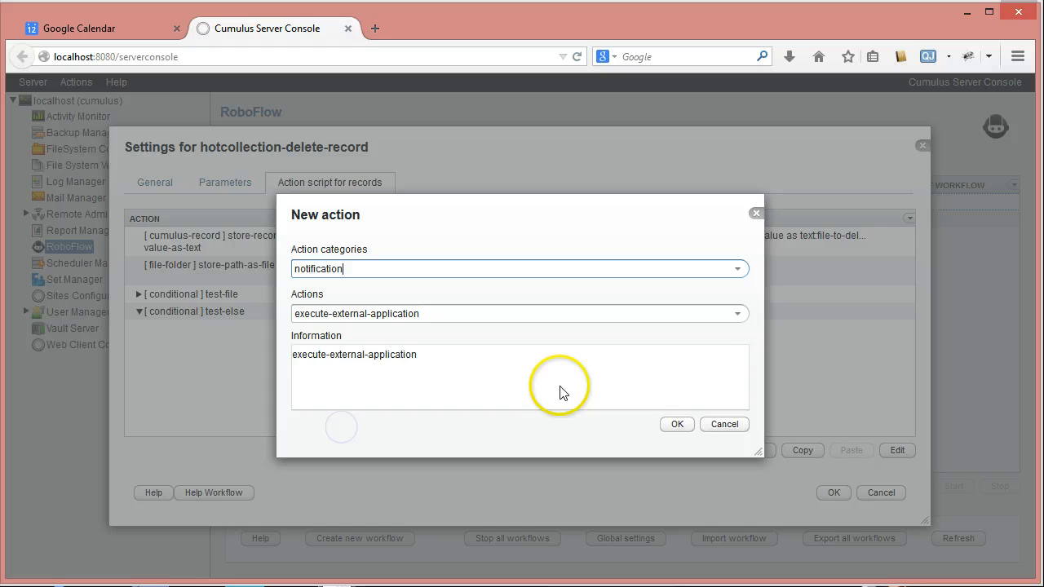
pyautogui.click(739, 314)
pyautogui.click(342, 383)
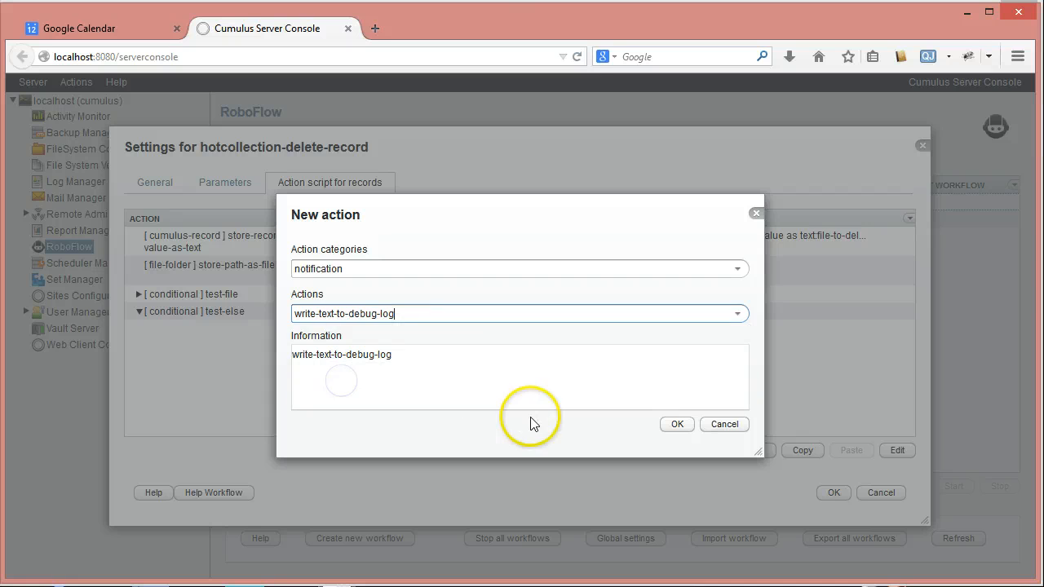
pyautogui.click(739, 314)
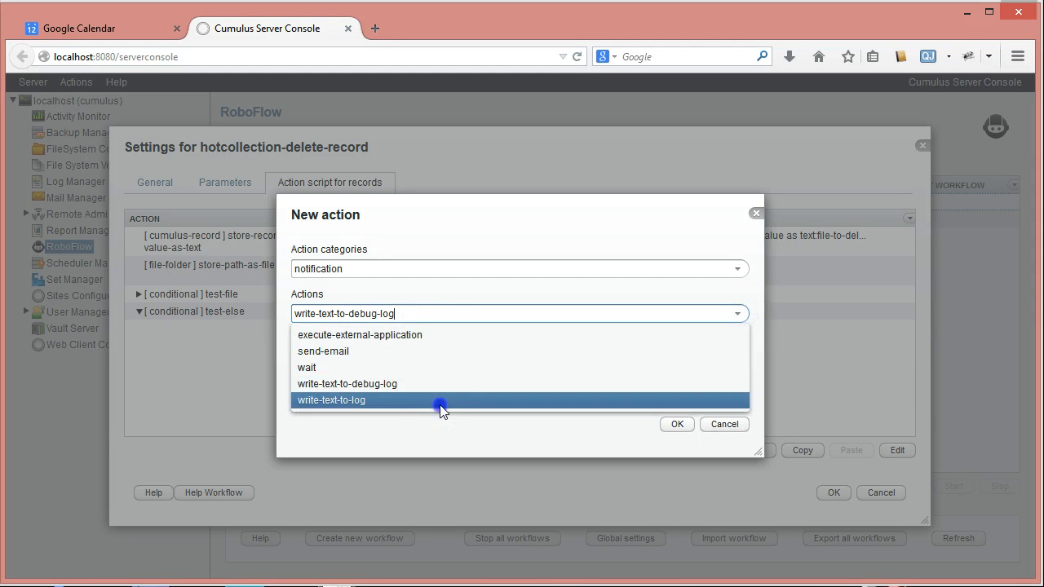
pyautogui.click(443, 404)
pyautogui.click(673, 422)
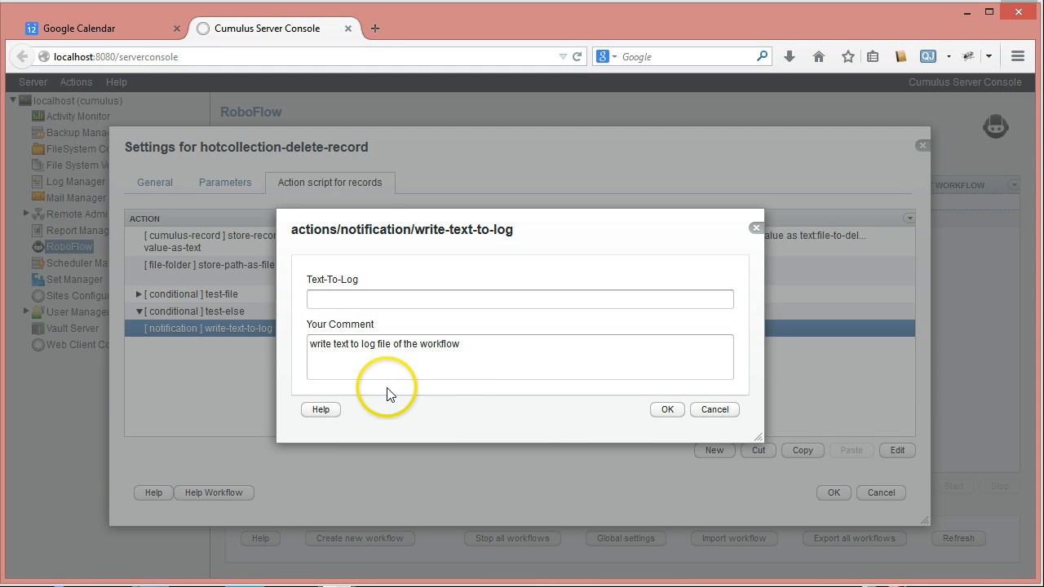
# Set the text to log to "could not find file:#TAG(file-to-delete)TAG#" and save the write-text-to-log action.
pyautogui.click(355, 297)
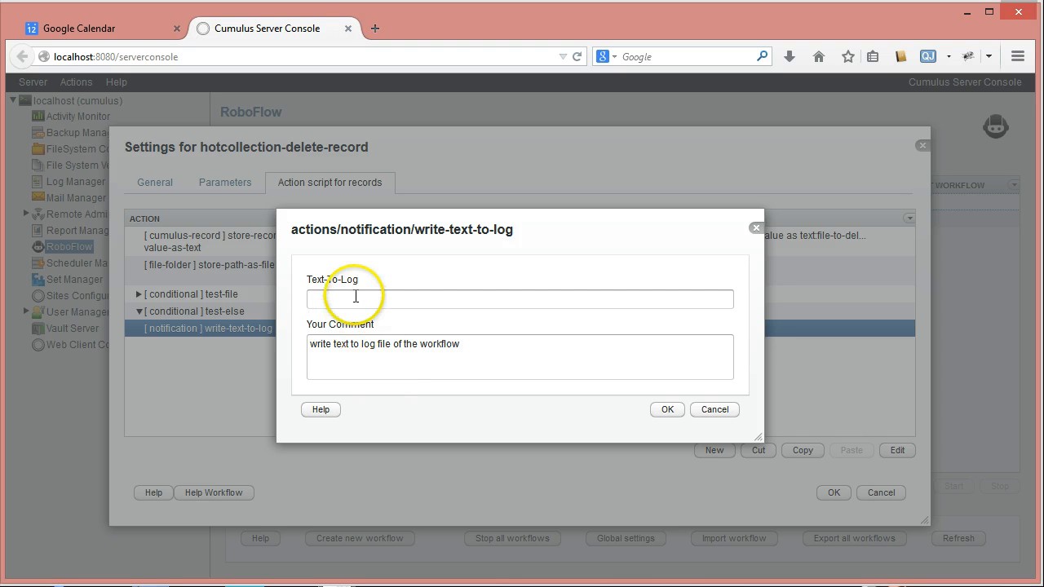
pyautogui.write('could not find file:#TAG()TAG#')
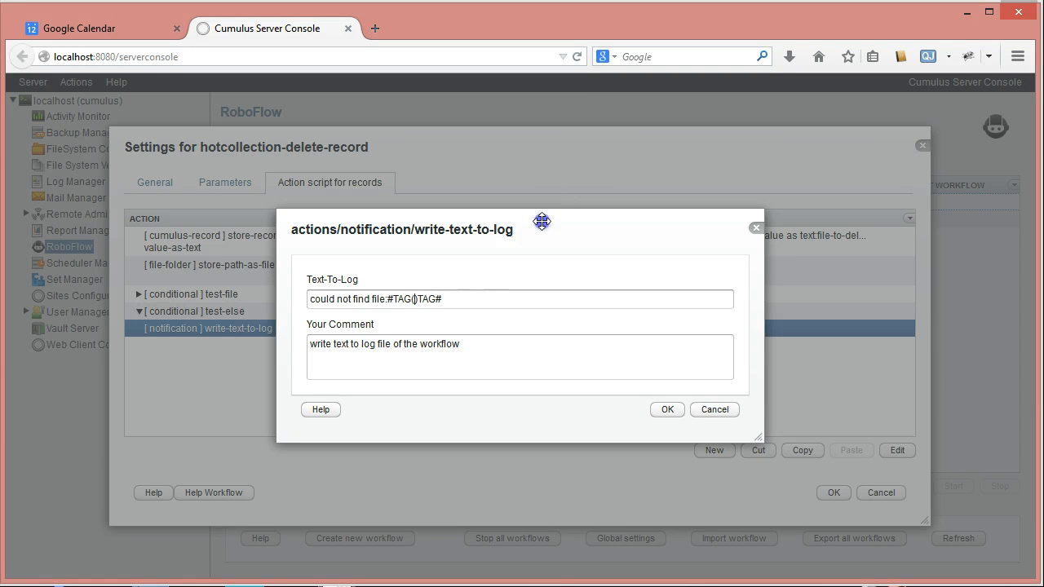
pyautogui.moveTo(542, 221); pyautogui.dragTo(557, 284)
pyautogui.click(430, 362)
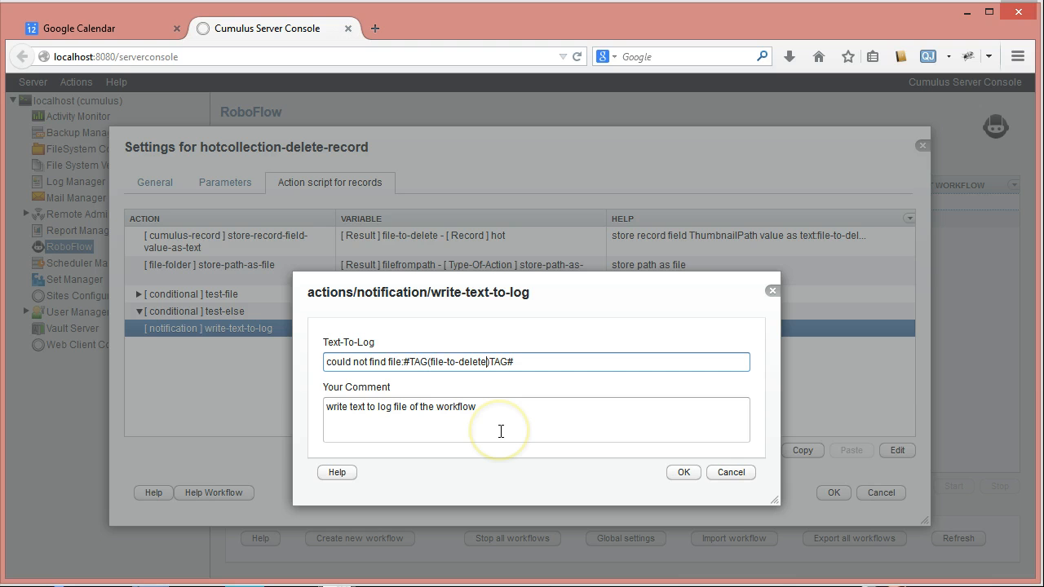
pyautogui.click(682, 473)
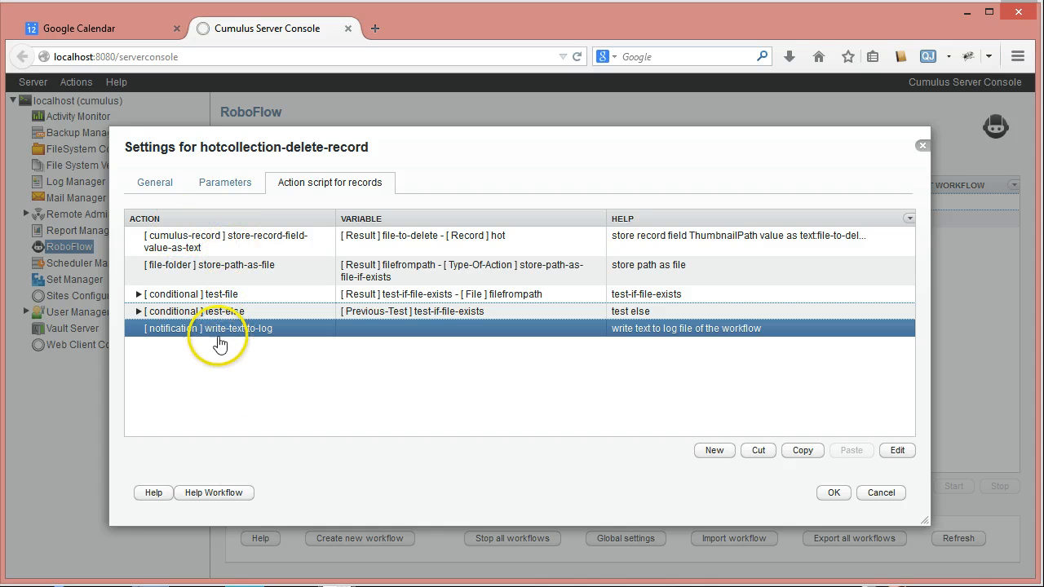
# Add a delete-record-file action from the cumulus-record category after the write-text-to-log action.
pyautogui.click(714, 451)
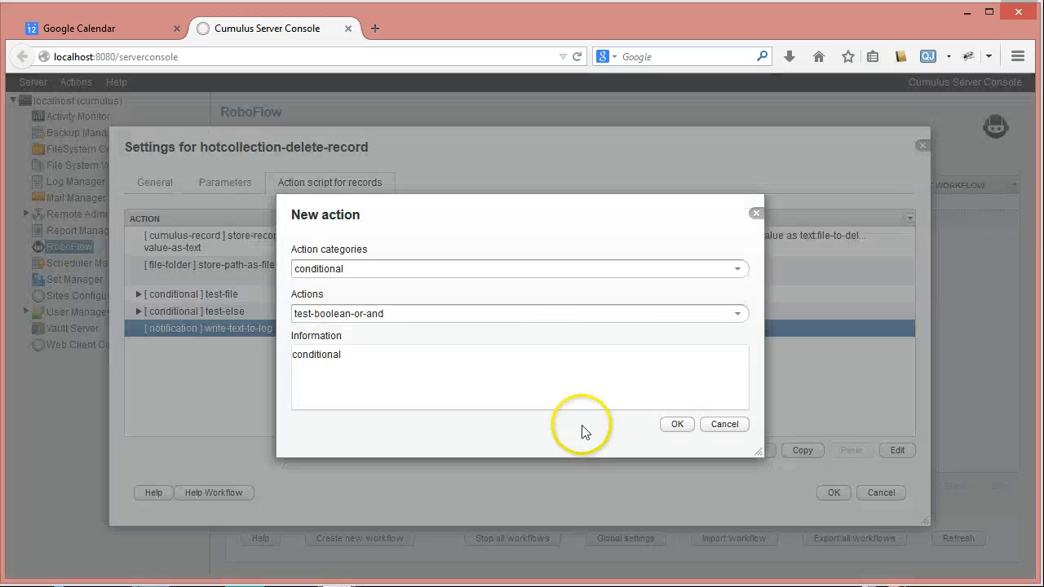
pyautogui.click(738, 270)
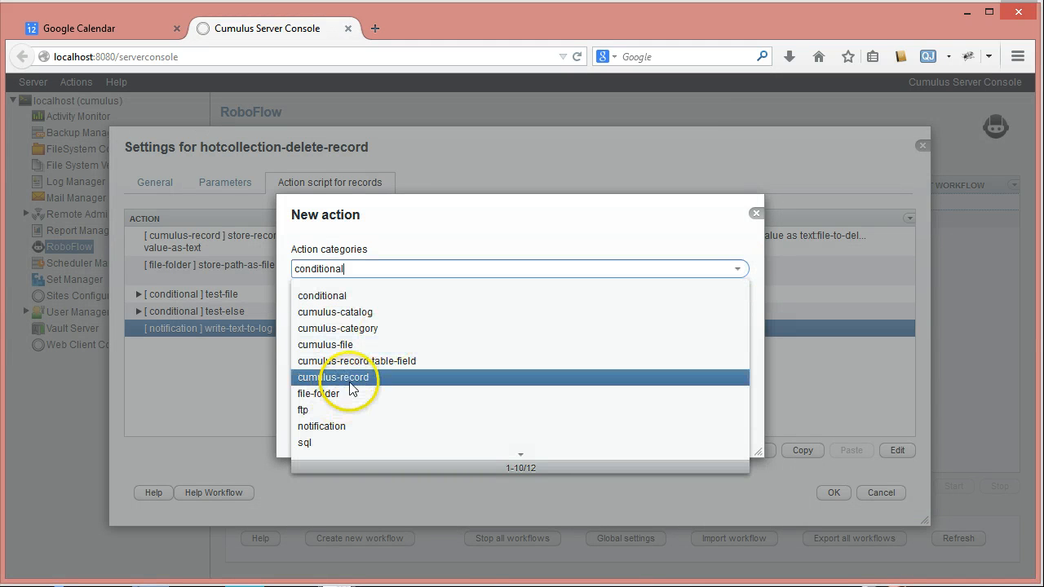
pyautogui.click(351, 378)
pyautogui.click(737, 313)
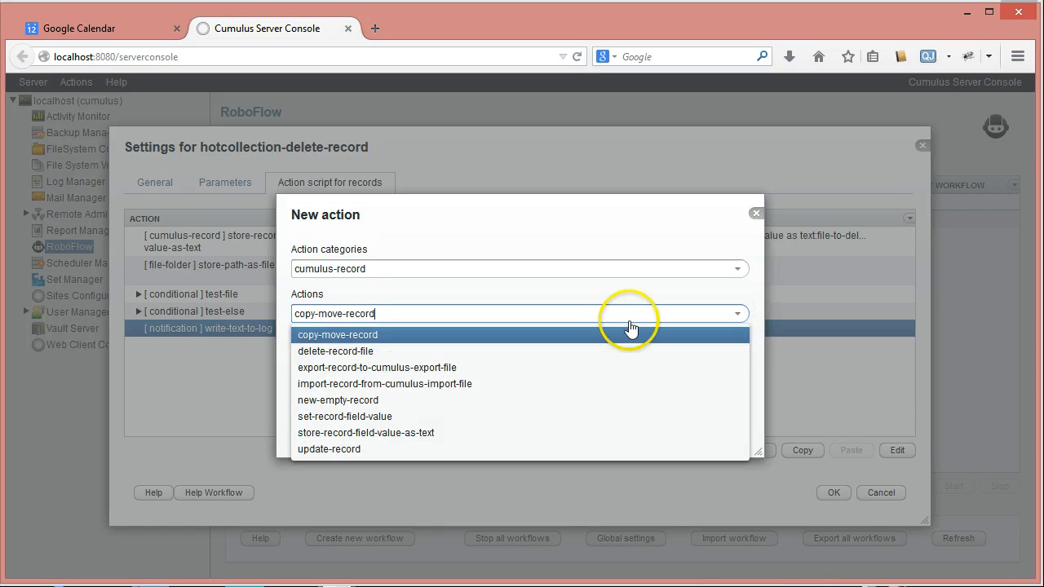
pyautogui.click(359, 352)
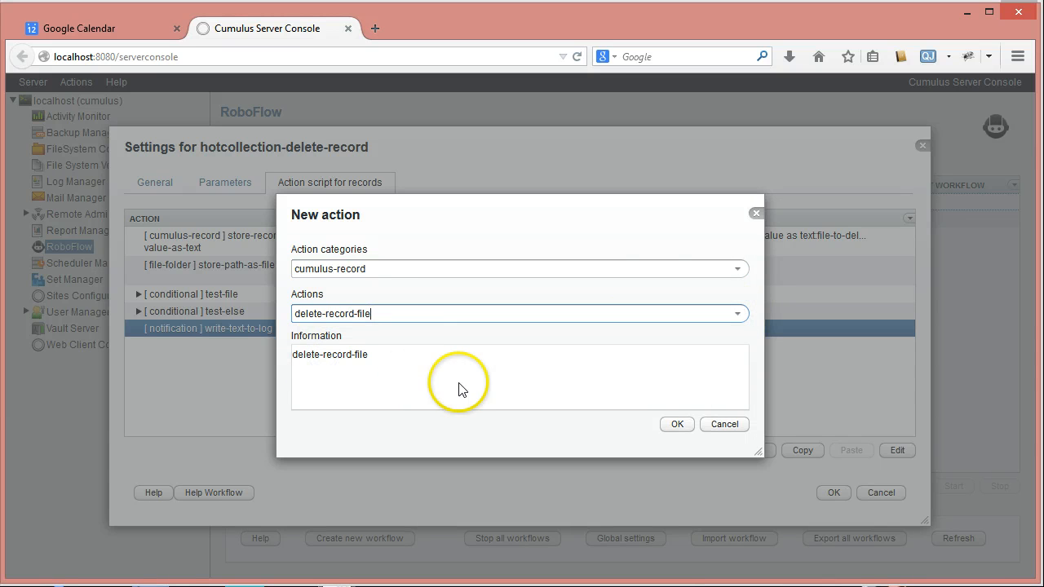
pyautogui.click(676, 425)
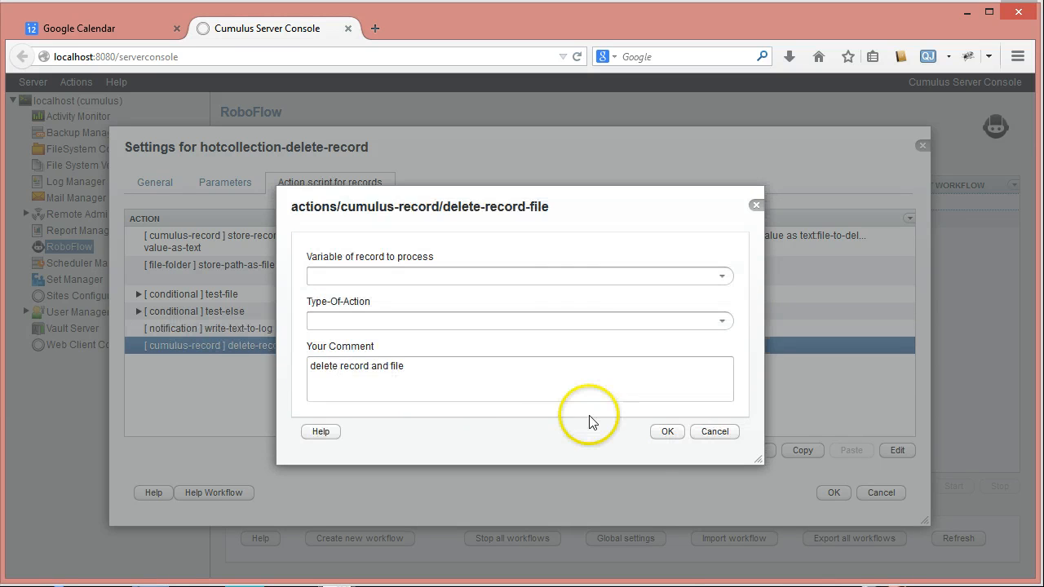
# Save the delete-record-file action with hot as its record and delete-record as its type of action, and save the workflow.
pyautogui.click(723, 278)
pyautogui.click(413, 311)
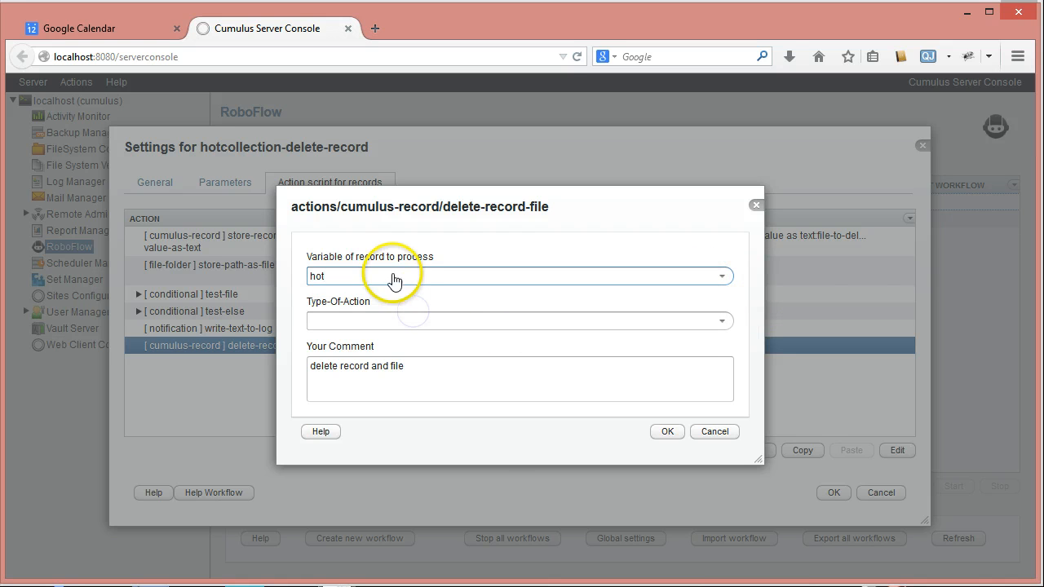
pyautogui.click(722, 322)
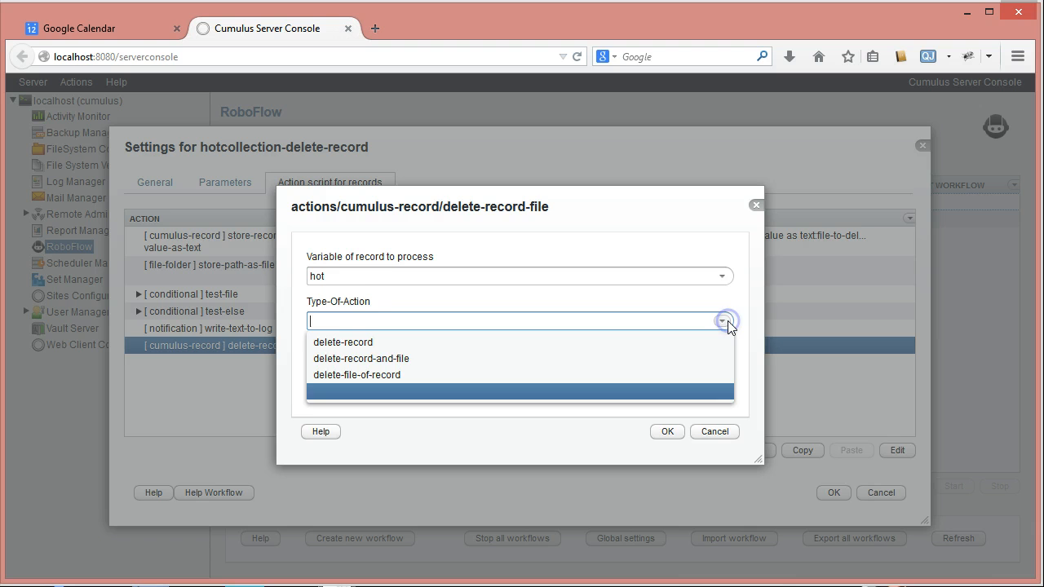
pyautogui.click(397, 302)
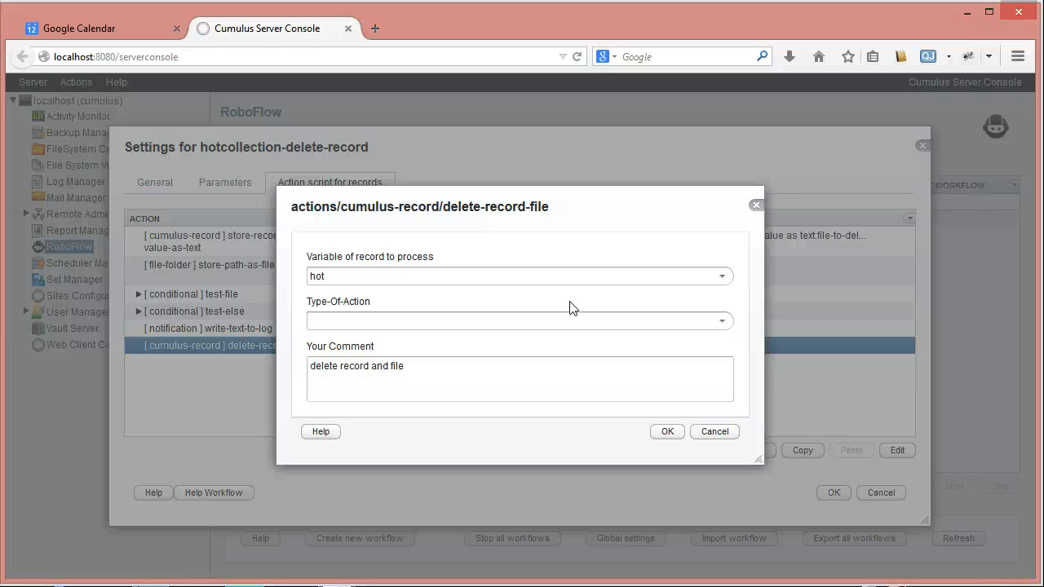
pyautogui.click(722, 323)
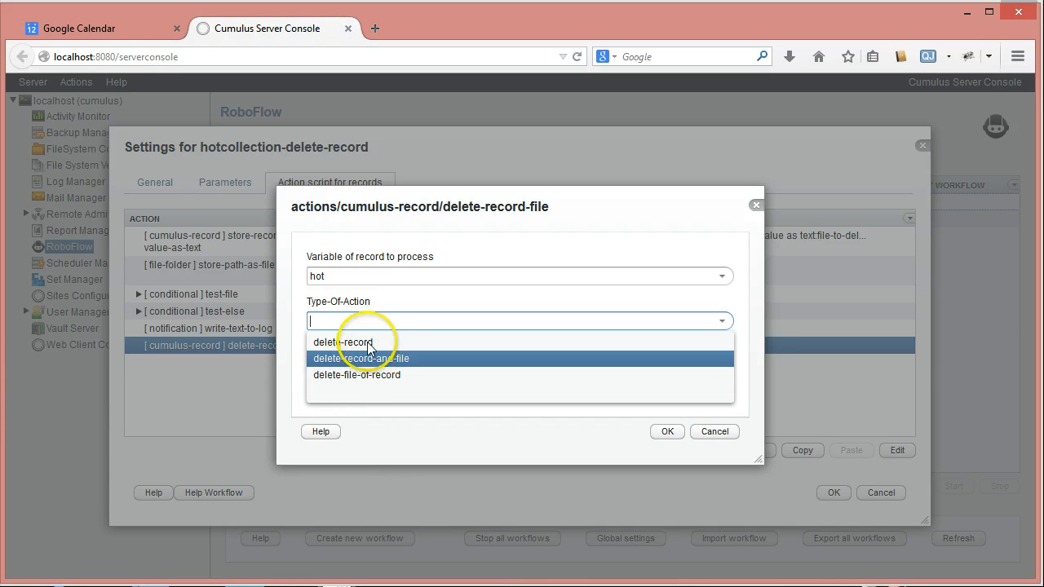
pyautogui.click(667, 432)
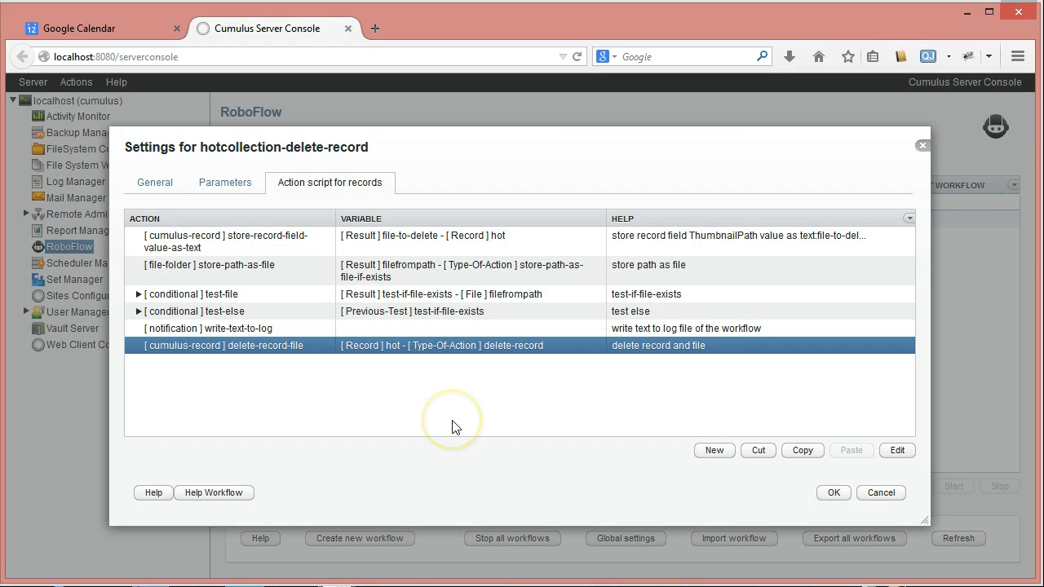
pyautogui.click(816, 492)
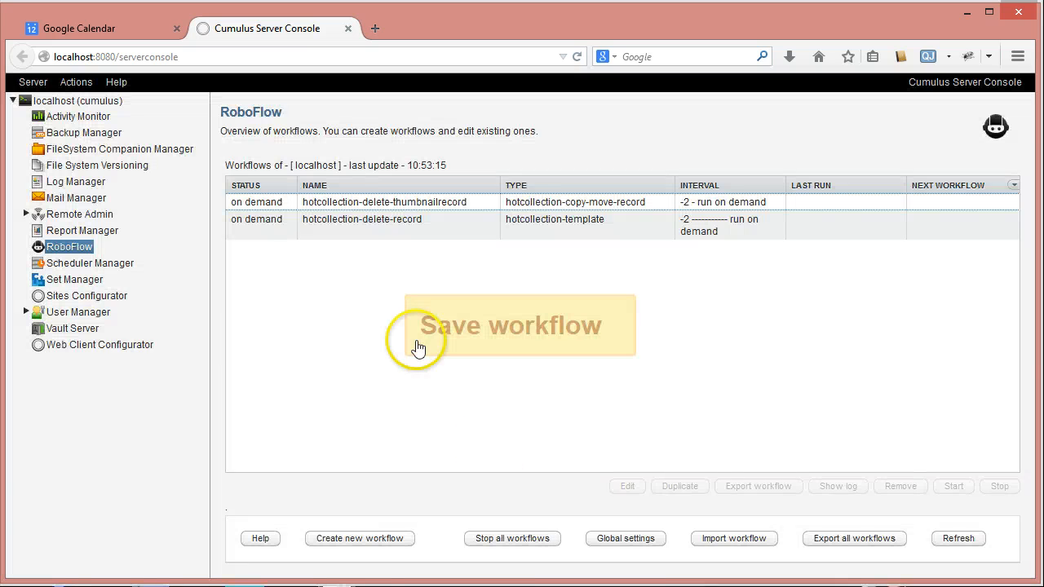
# Switch to Cumulus and File Explorer to examine the CumulusToolCrash - kopie.tif record, its PNG thumbnail in acadamy2 and its original in bad.
pyautogui.click(310, 220)
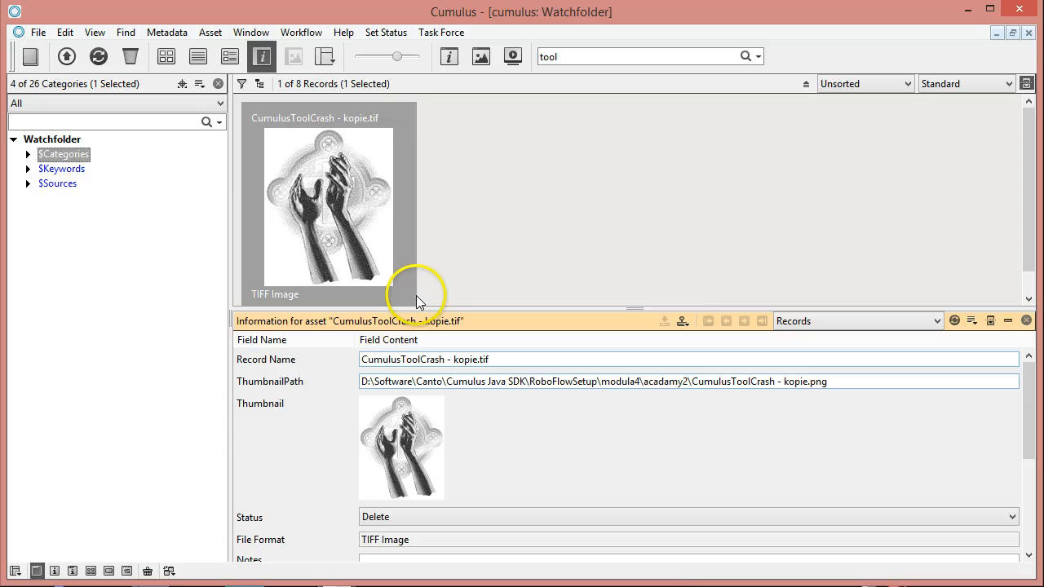
pyautogui.click(382, 240)
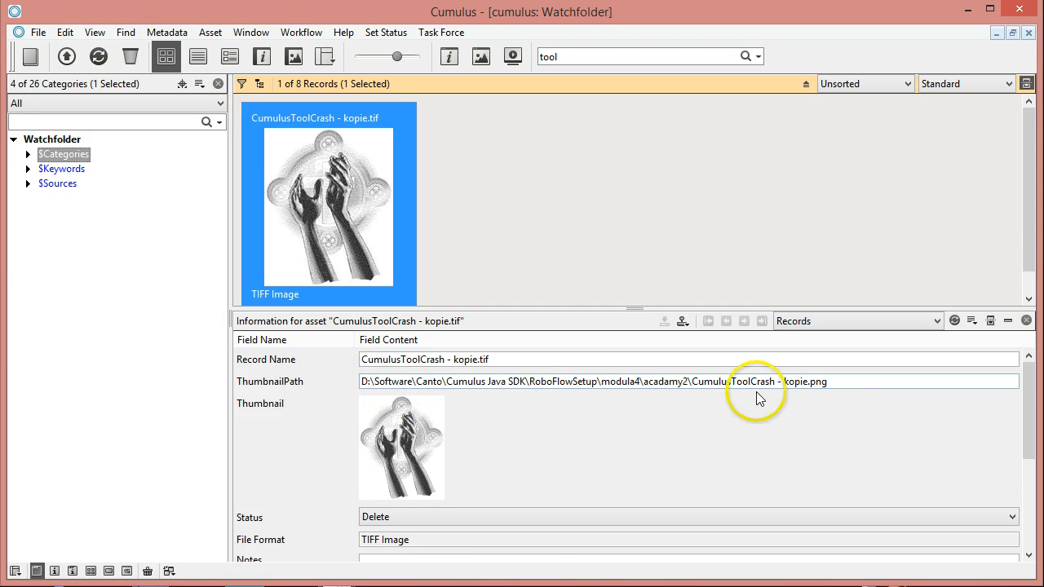
pyautogui.click(244, 586)
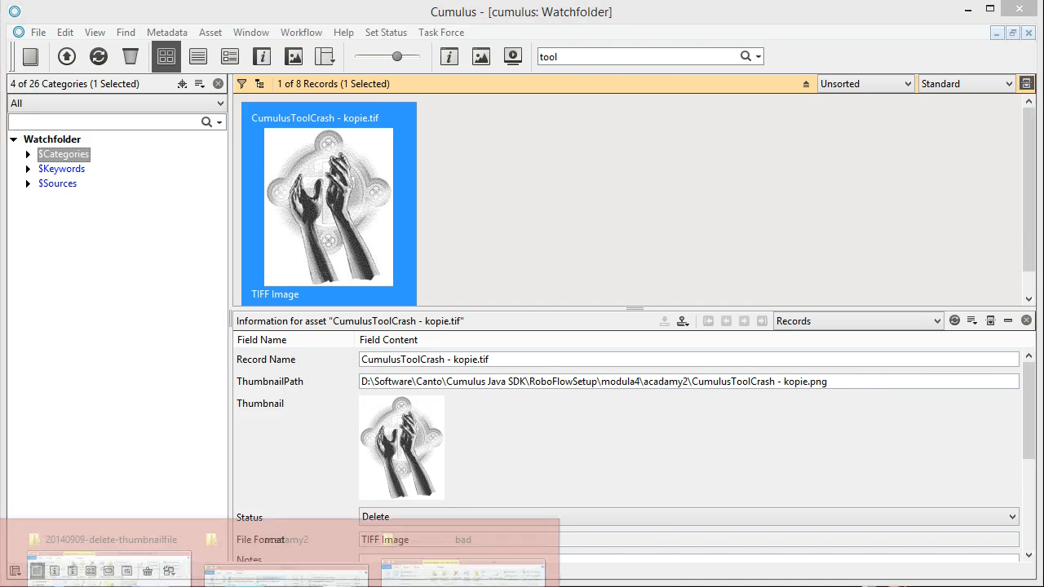
pyautogui.click(418, 571)
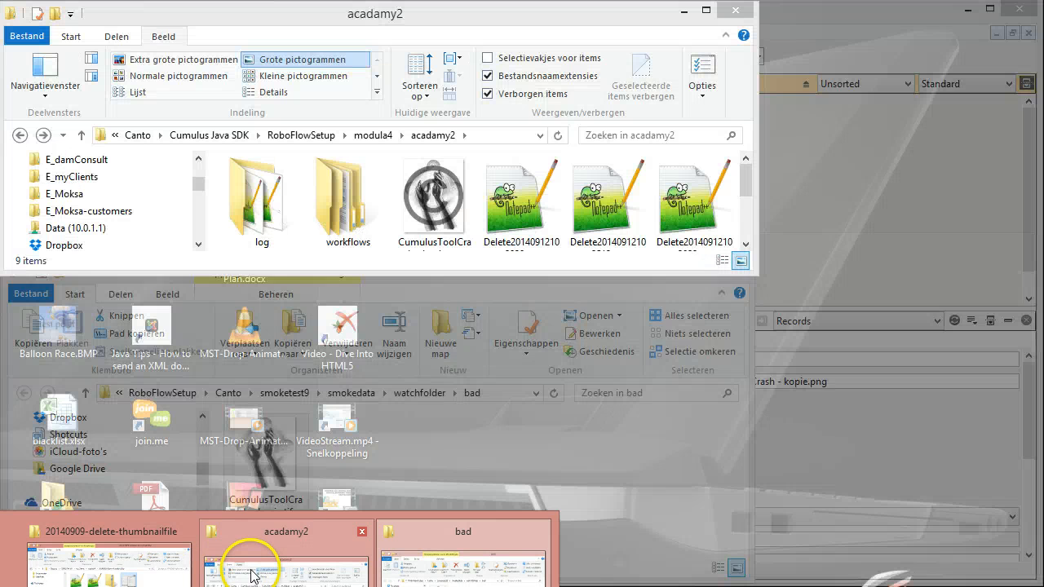
pyautogui.click(251, 575)
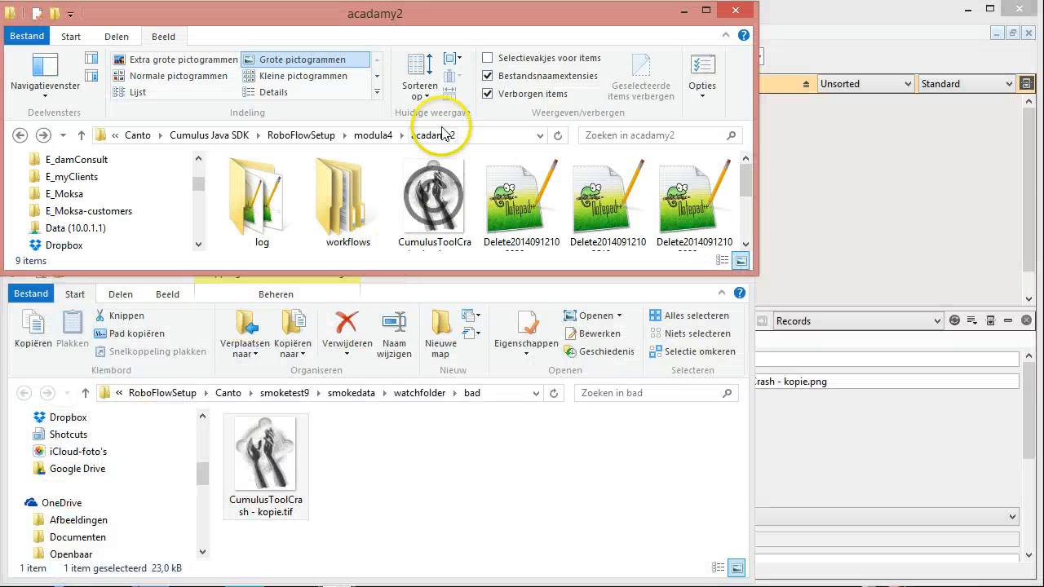
pyautogui.click(432, 189)
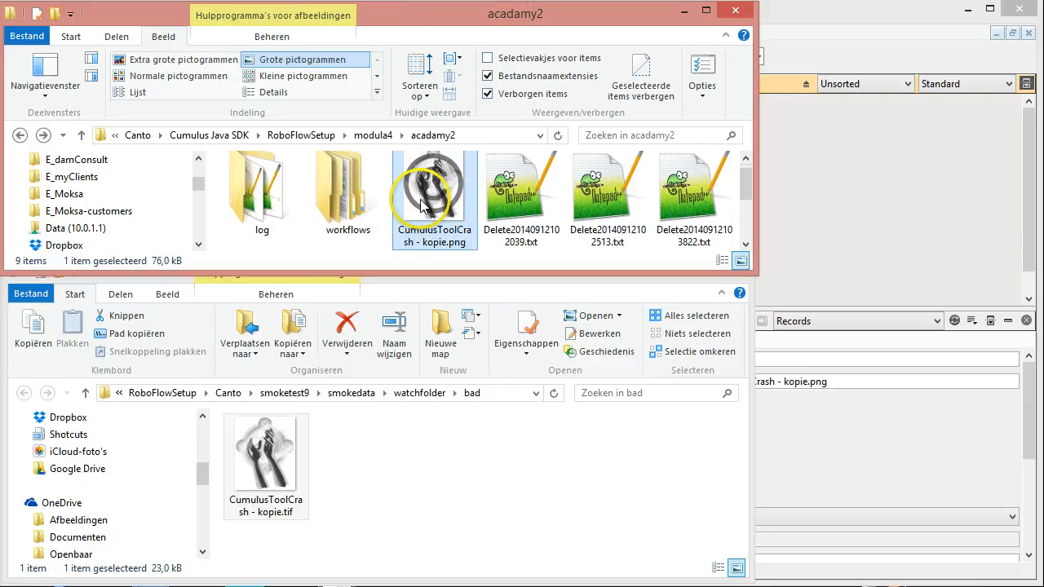
pyautogui.click(272, 464)
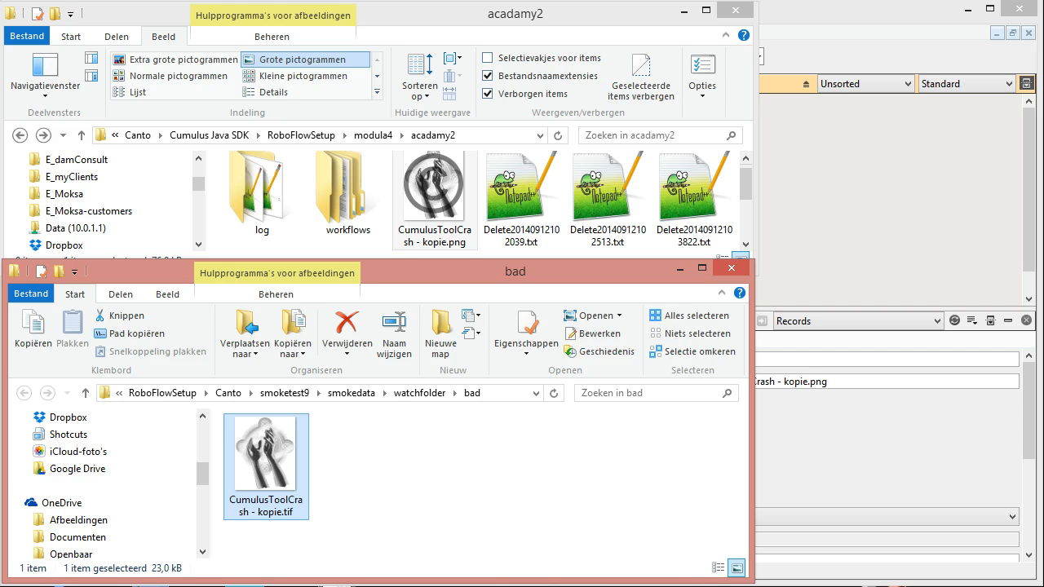
# Return to the Cumulus Server Console in the browser and start the hotcollection-delete-record workflow.
pyautogui.moveTo(16, 586)
pyautogui.click(47, 563)
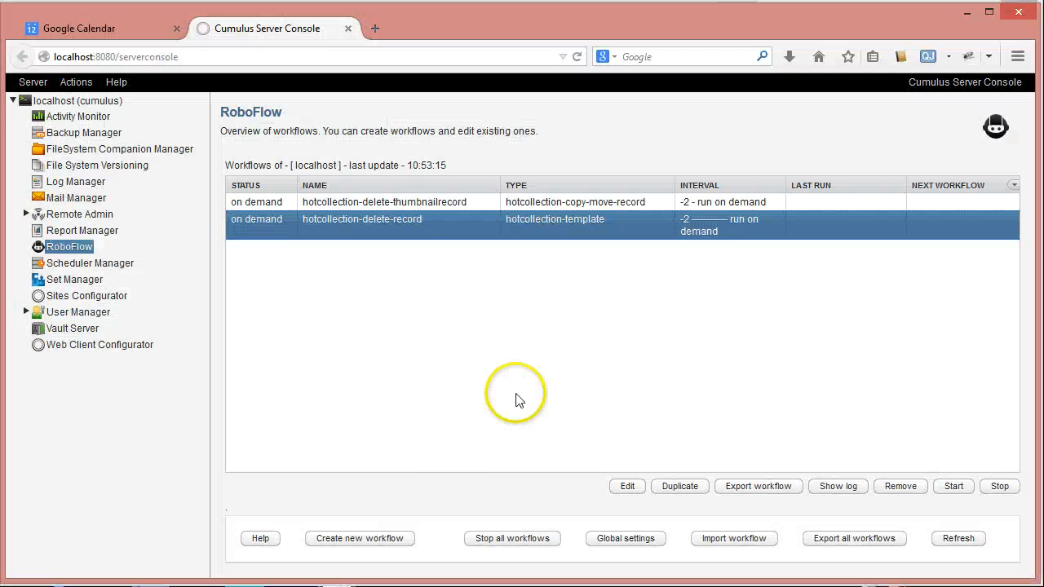
pyautogui.click(953, 486)
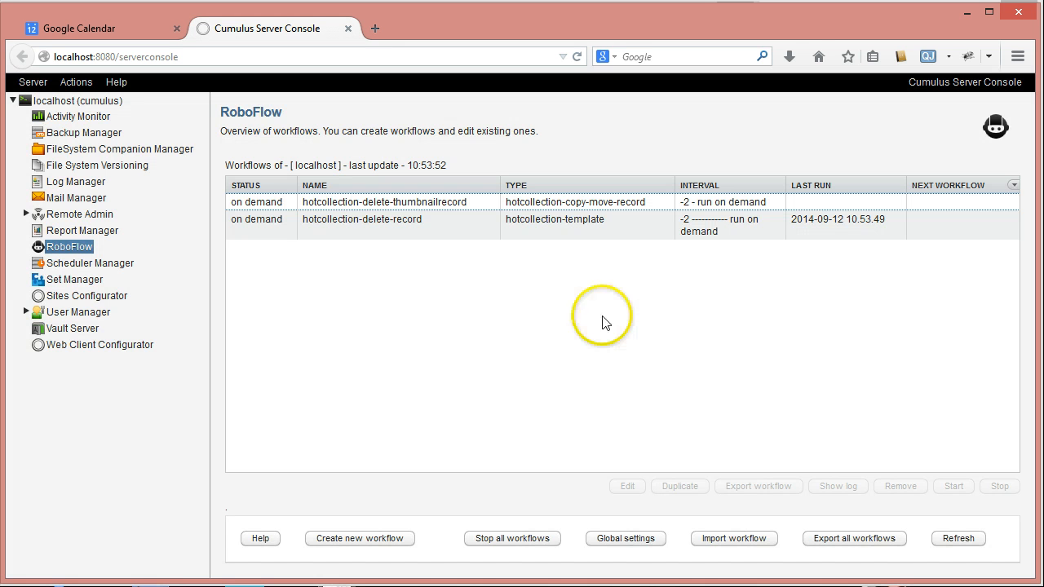
# Show the log of the hotcollection-delete-record workflow and examine its "could not find file" entry.
pyautogui.click(451, 233)
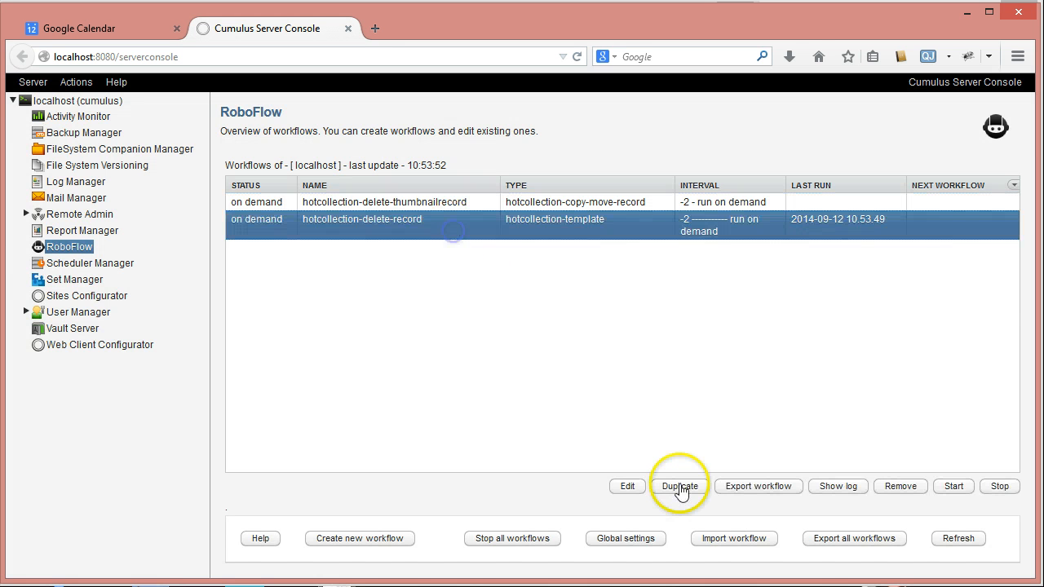
pyautogui.click(821, 496)
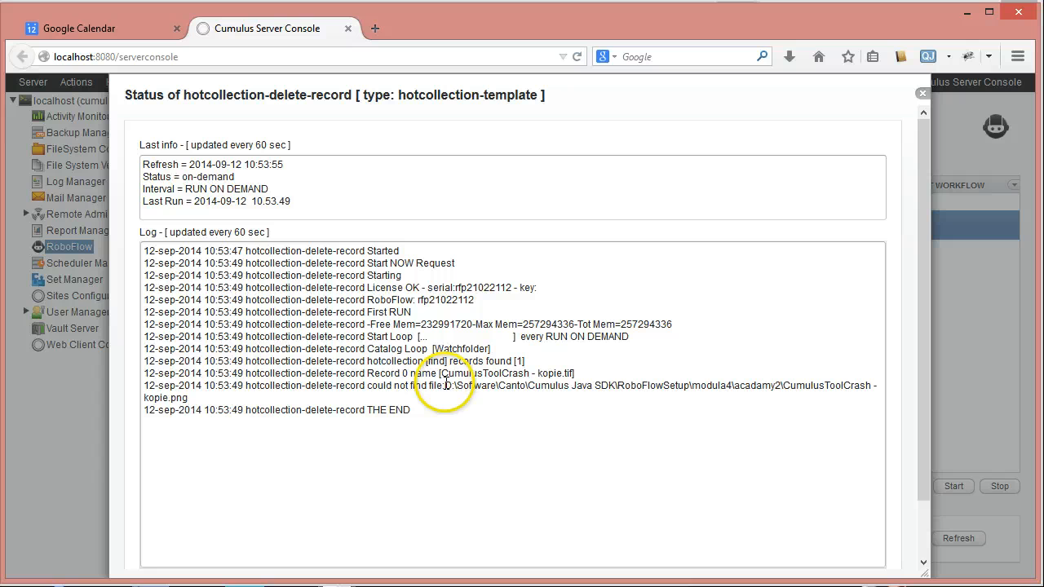
pyautogui.moveTo(445, 385); pyautogui.dragTo(875, 394)
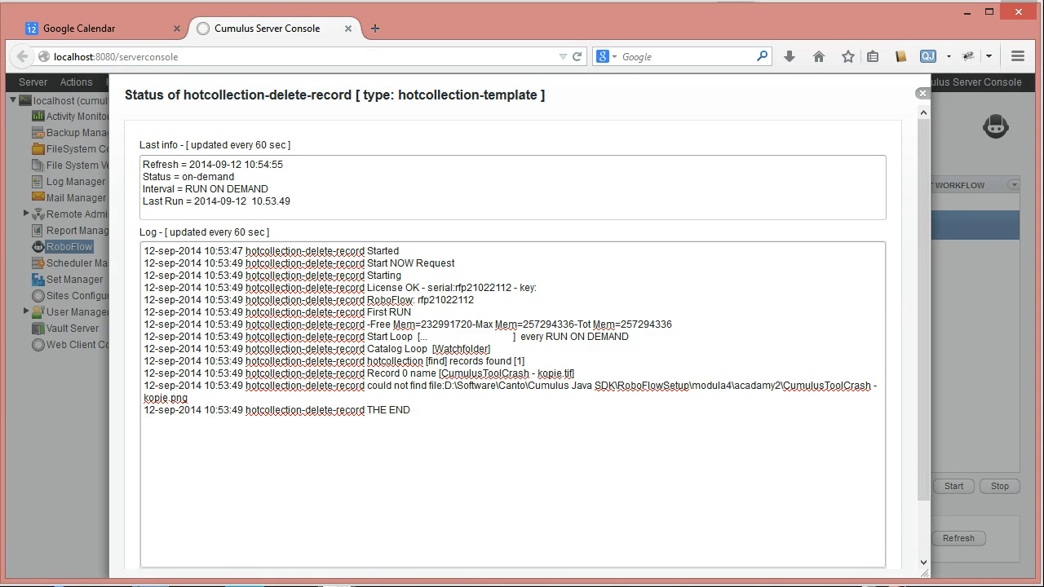
# Check in Cumulus and in the bad and acadamy2 folders whether the record, original file and PNG thumbnail still exist.
pyautogui.moveTo(244, 585)
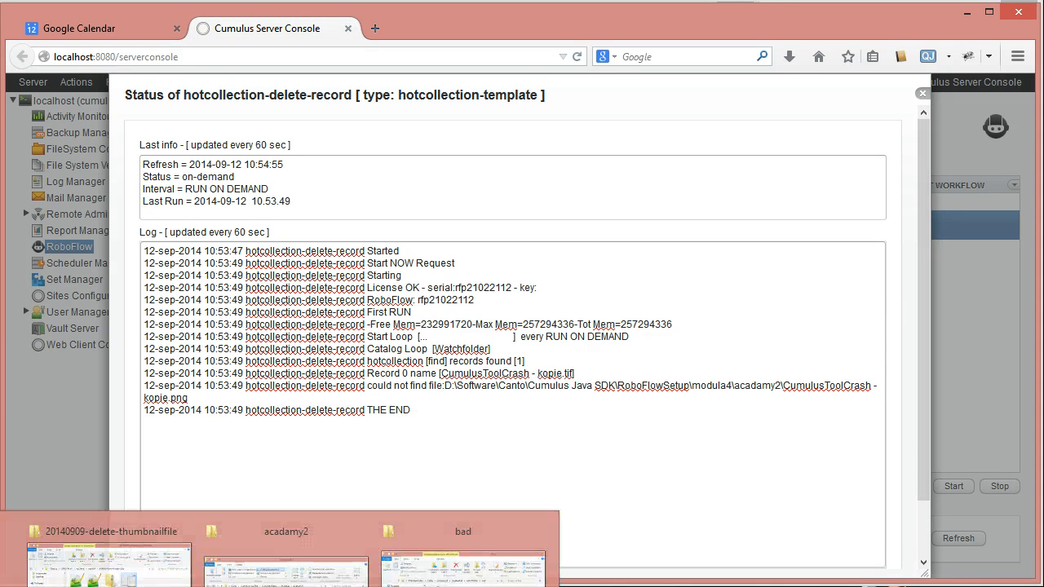
pyautogui.click(336, 585)
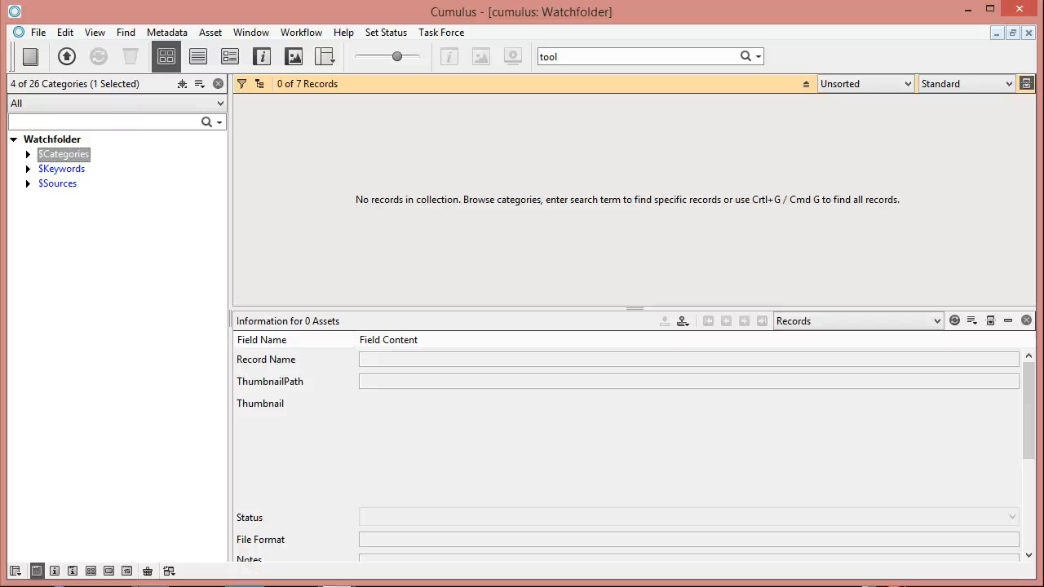
pyautogui.click(245, 586)
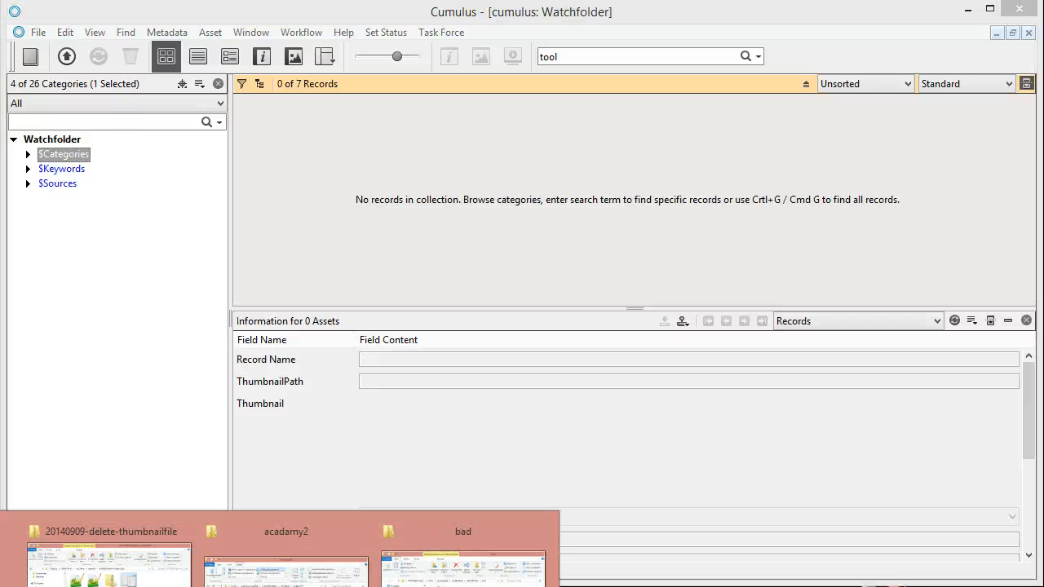
pyautogui.click(462, 563)
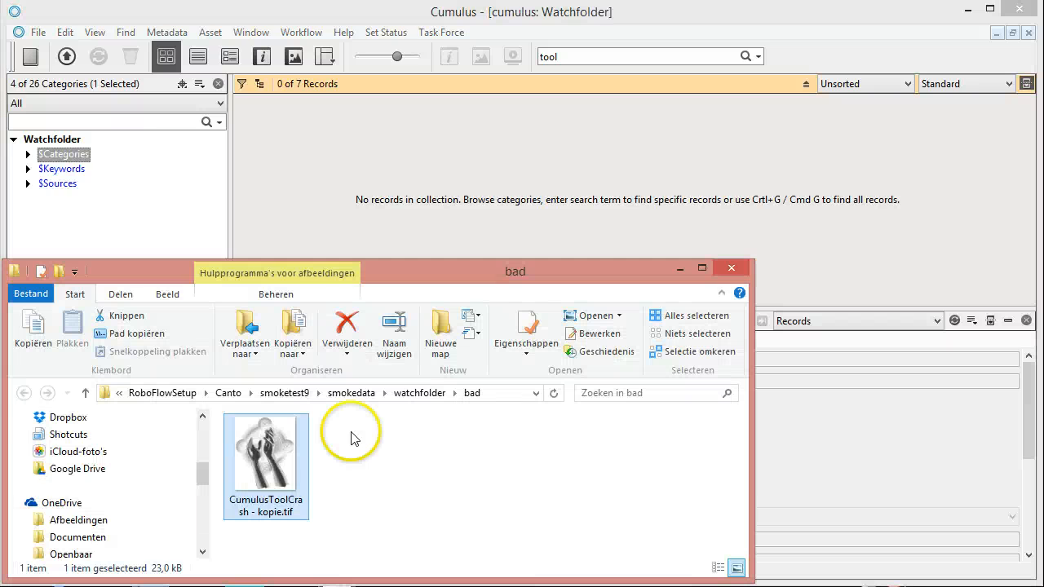
pyautogui.click(265, 457)
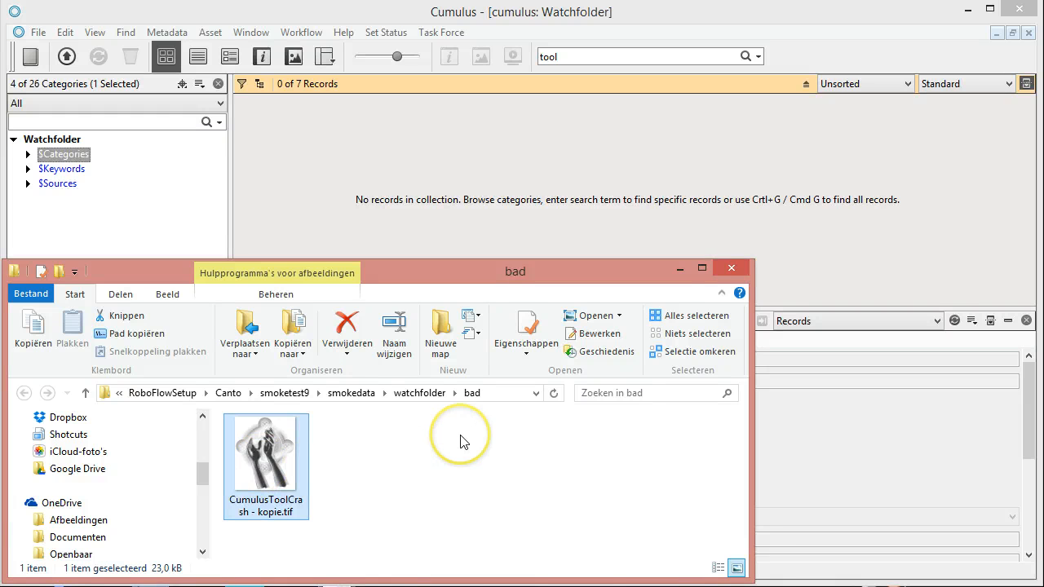
pyautogui.click(244, 585)
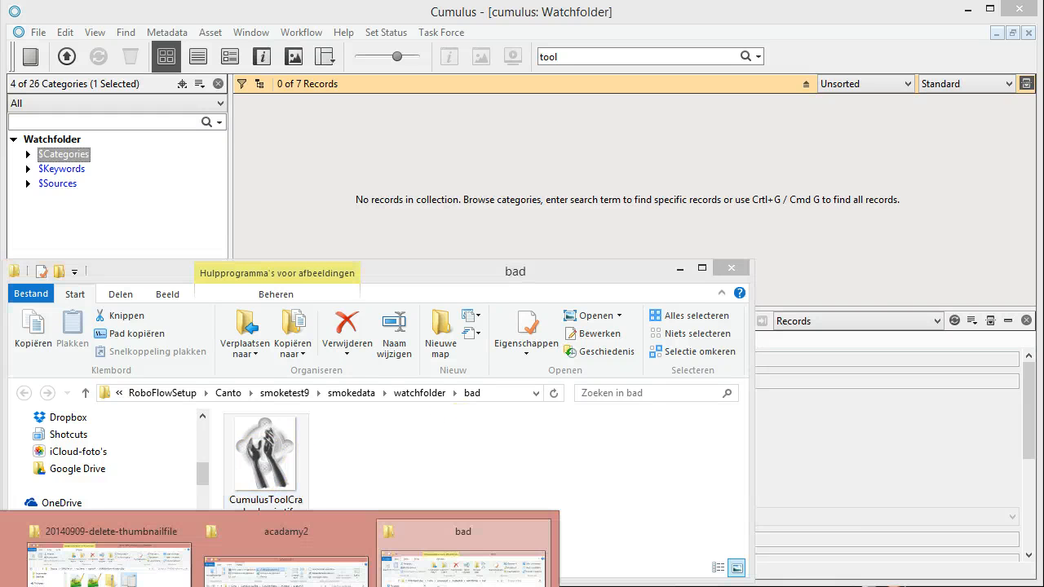
pyautogui.click(286, 571)
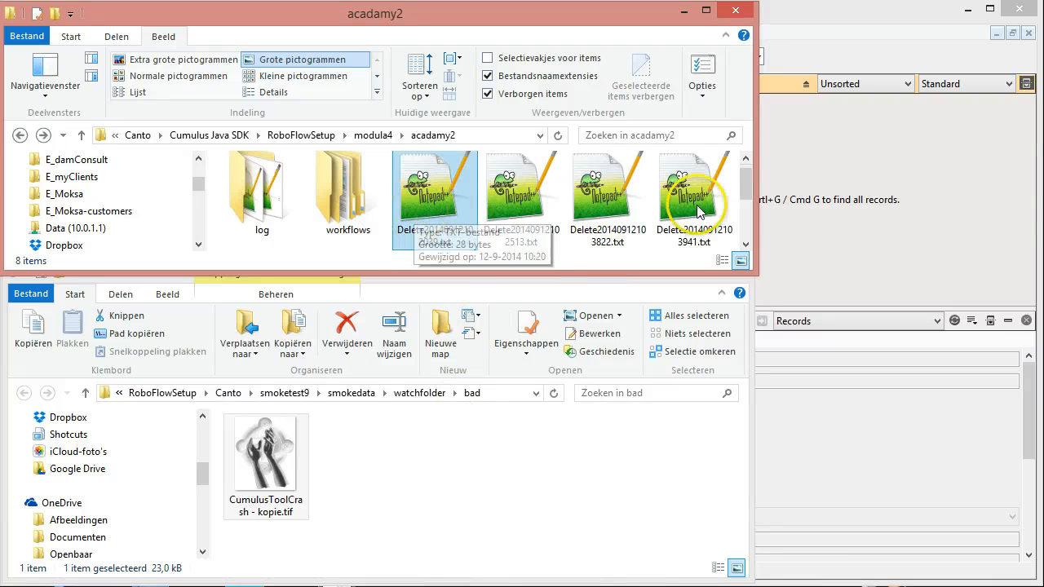
pyautogui.click(745, 244)
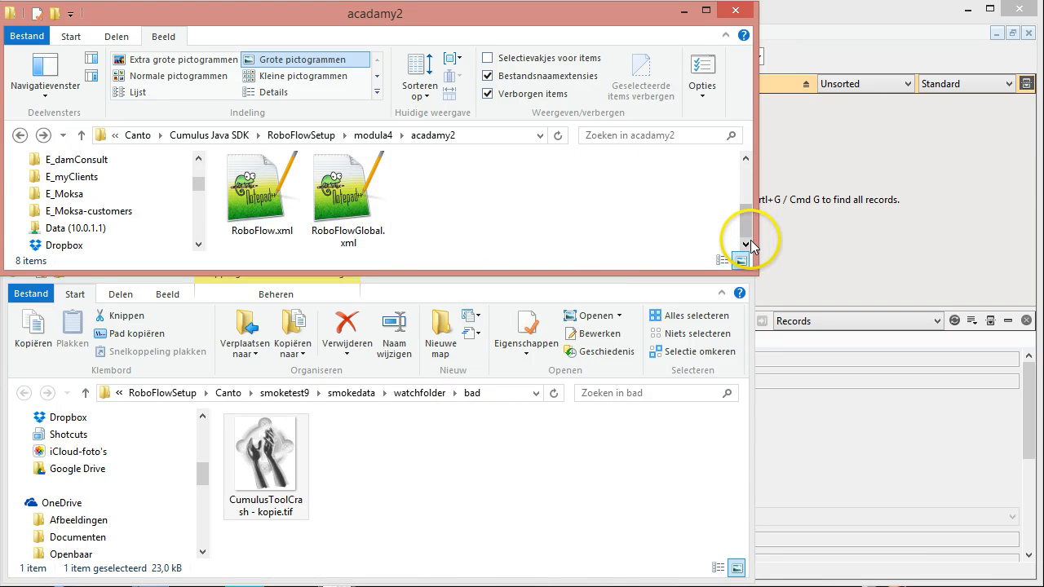
pyautogui.click(745, 157)
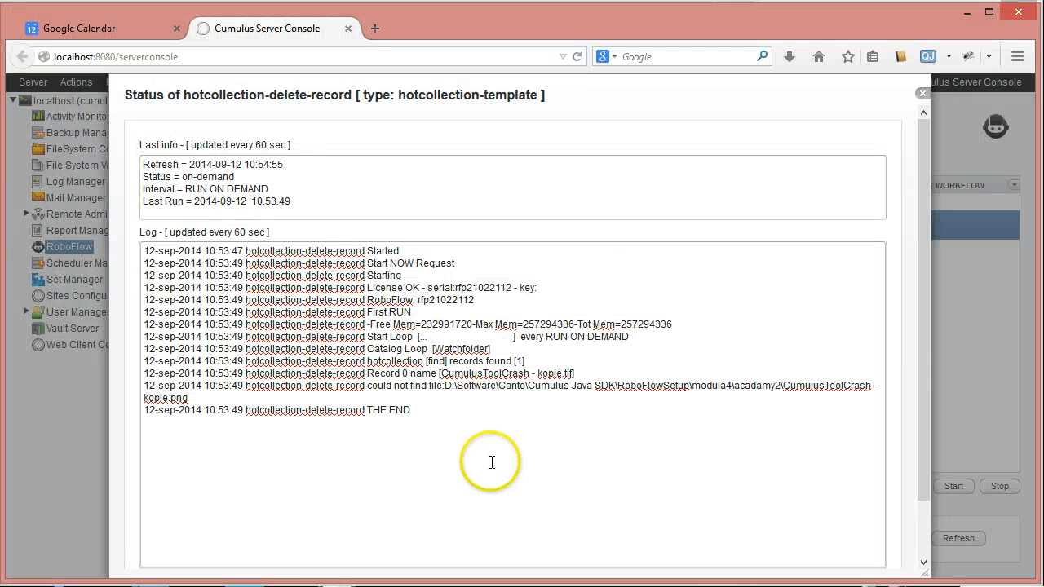
# Return to the server console, look through the rest of the hotcollection-delete-record status view and close it.
pyautogui.moveTo(918, 246); pyautogui.dragTo(918, 400)
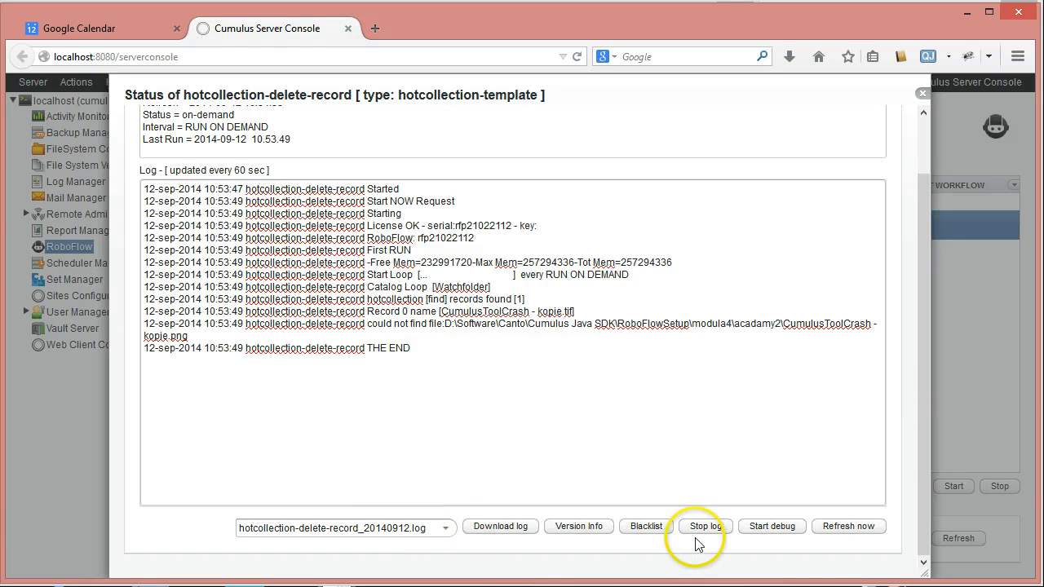
pyautogui.moveTo(927, 198); pyautogui.dragTo(924, 105)
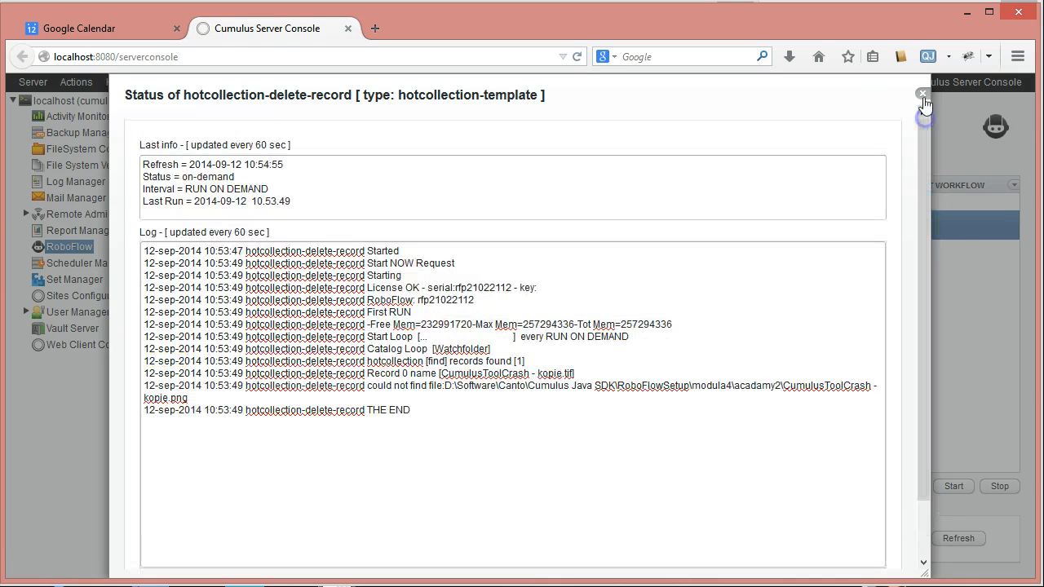
pyautogui.click(922, 95)
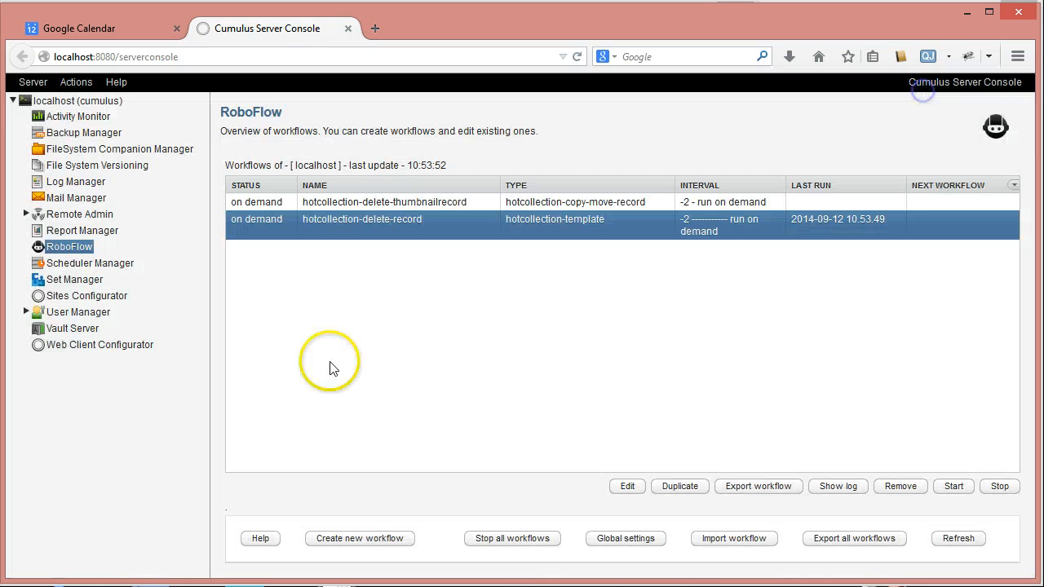
# Open the action script for records of the hotcollection-delete-record workflow and check which actions are nested under test-else.
pyautogui.doubleClick(389, 222)
pyautogui.click(305, 187)
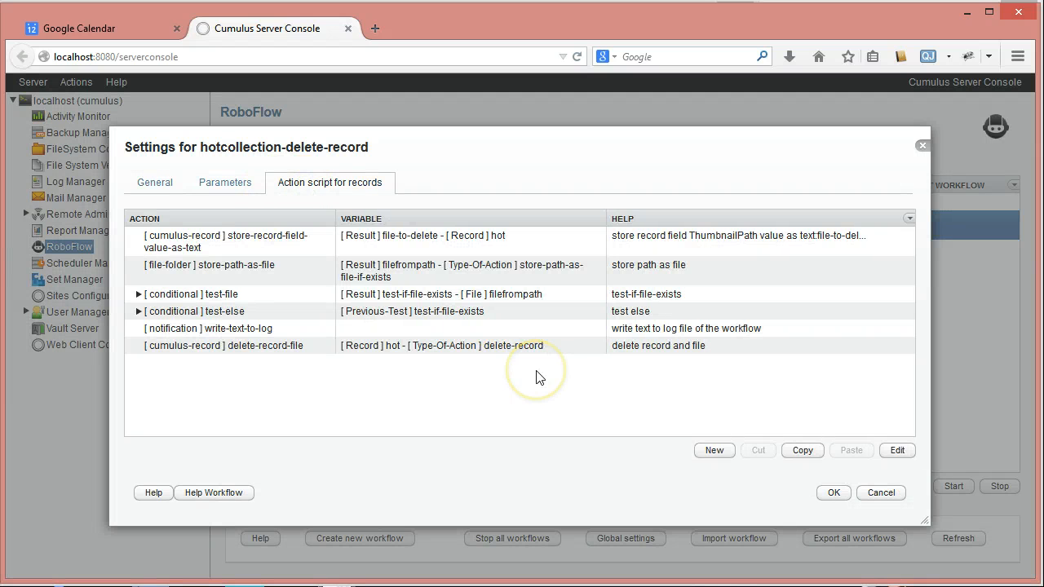
pyautogui.click(196, 313)
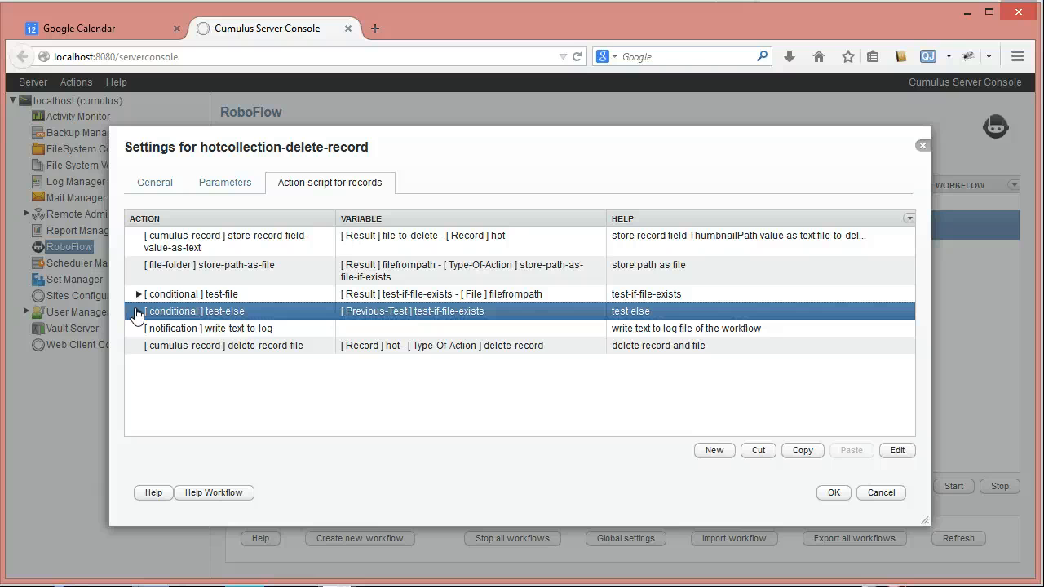
pyautogui.click(139, 312)
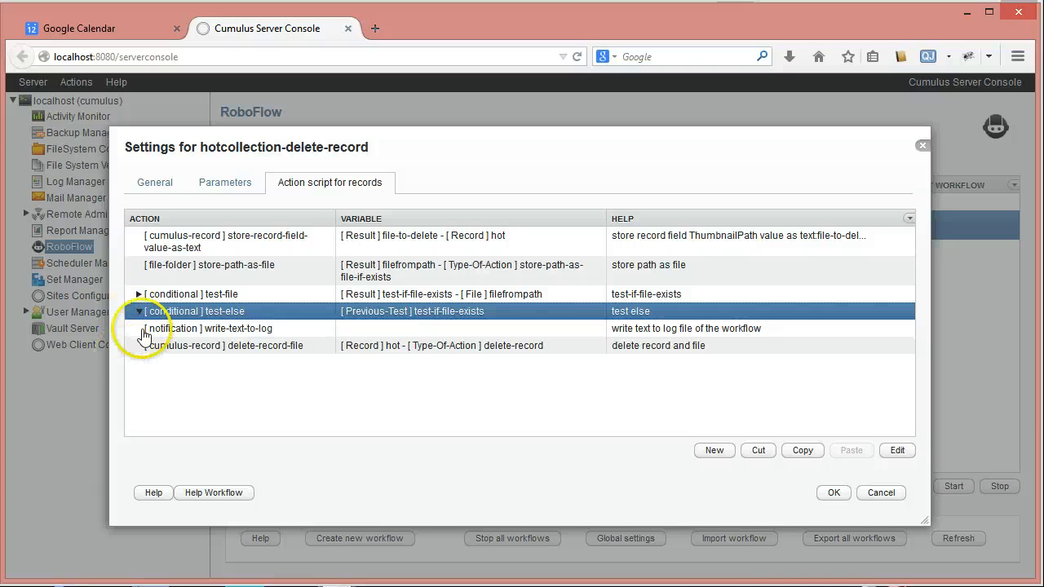
pyautogui.click(245, 329)
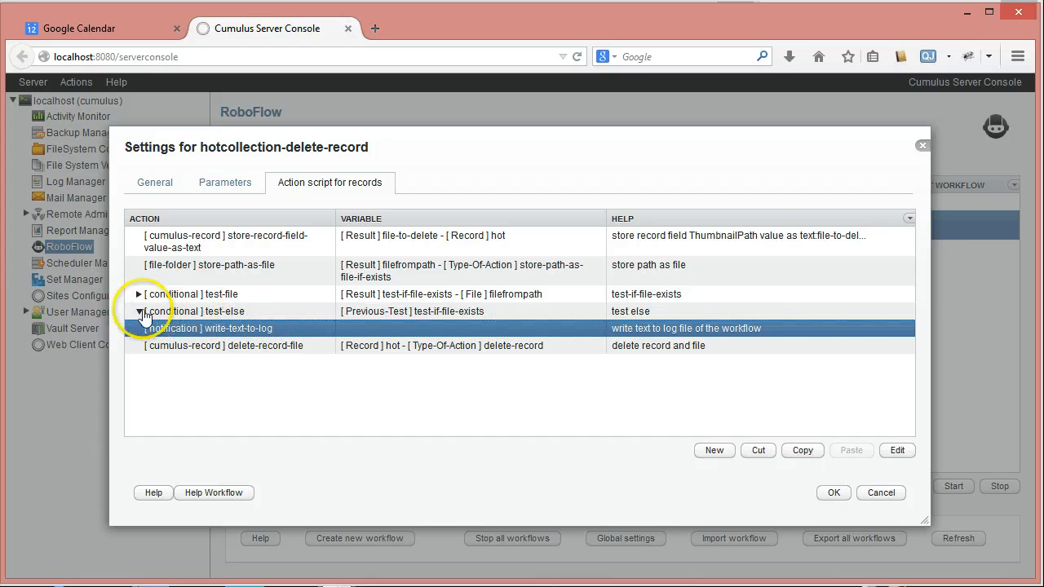
pyautogui.click(138, 311)
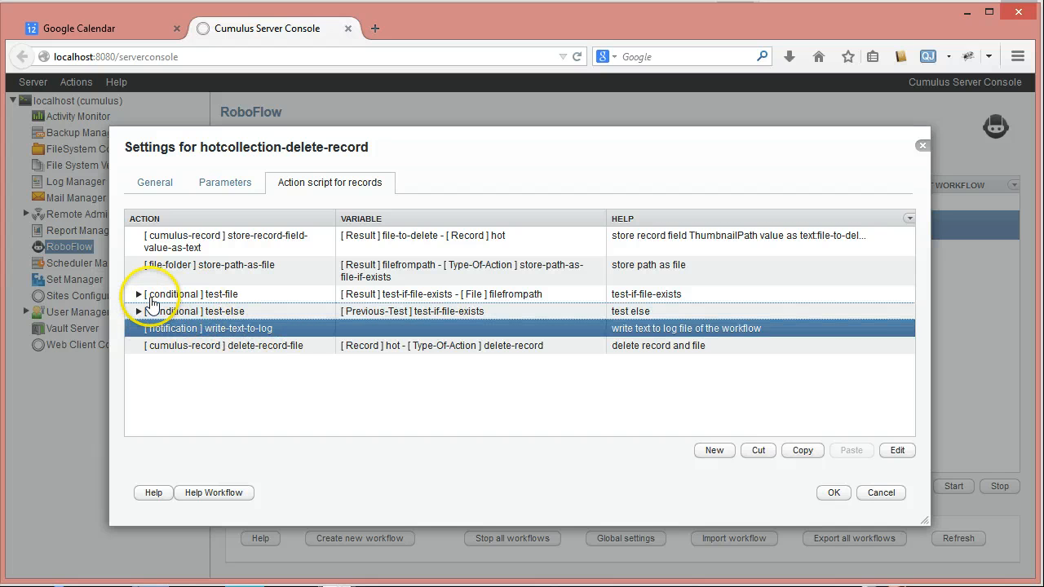
pyautogui.click(155, 311)
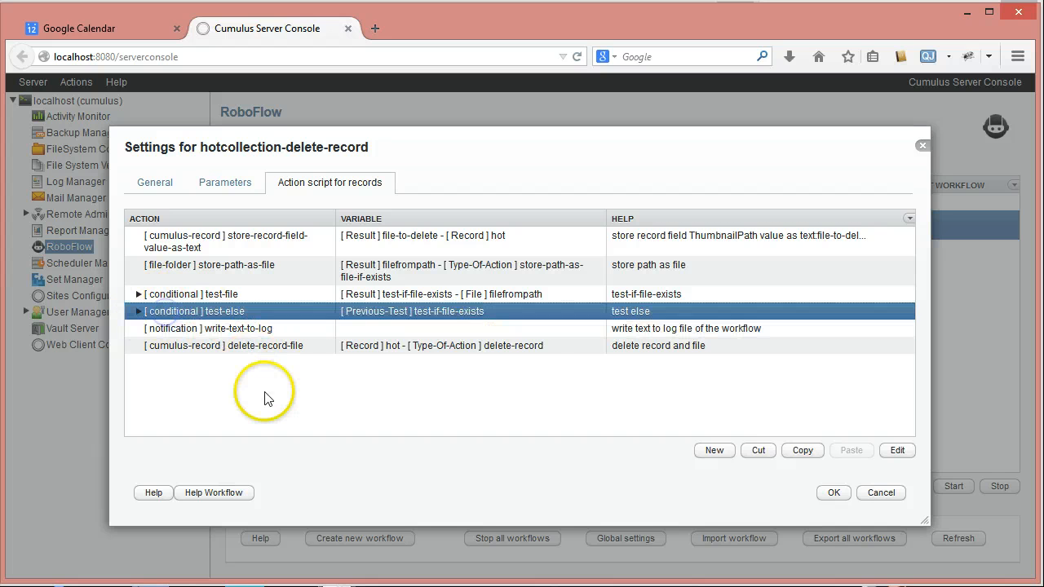
# Cut the write-text-to-log action, paste it inside the test-else condition, and save the workflow.
pyautogui.click(139, 312)
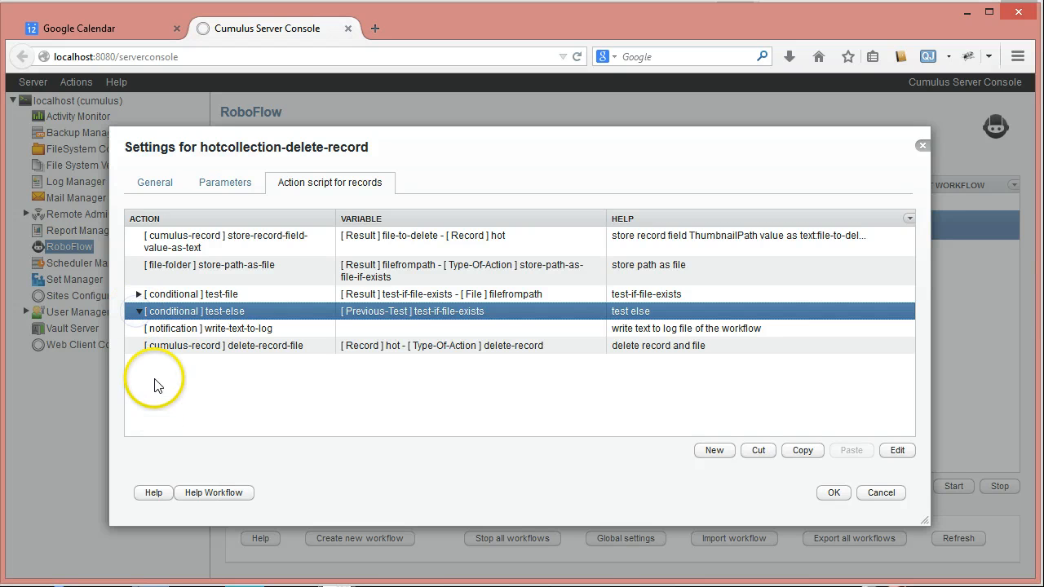
pyautogui.click(208, 329)
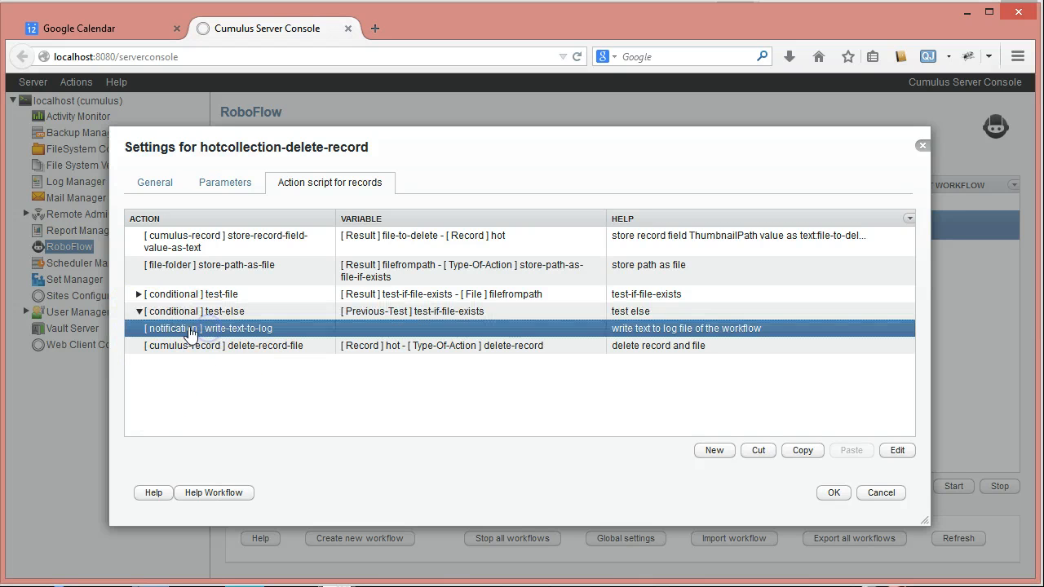
pyautogui.click(759, 453)
pyautogui.click(201, 315)
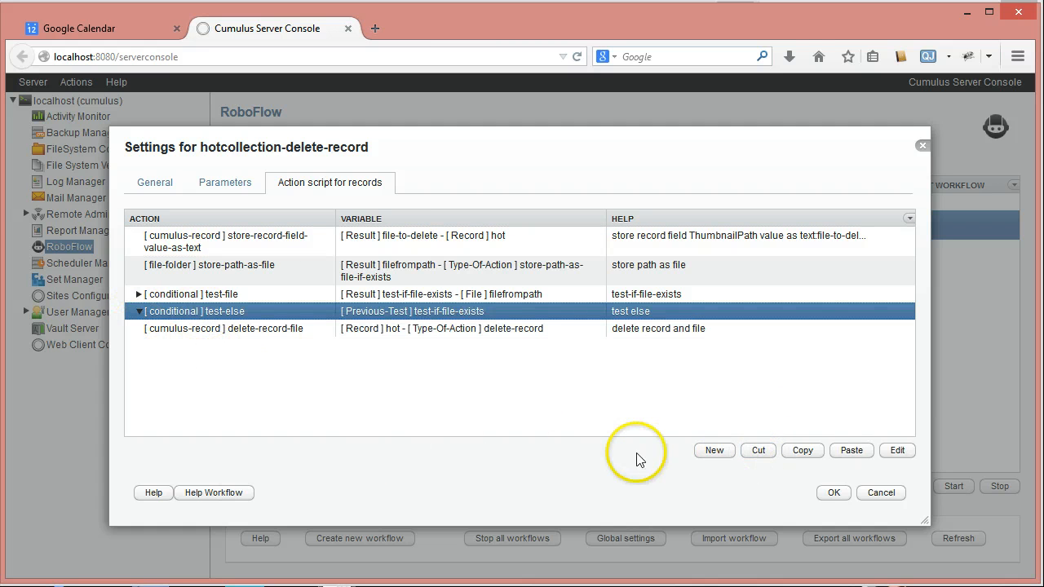
pyautogui.click(852, 451)
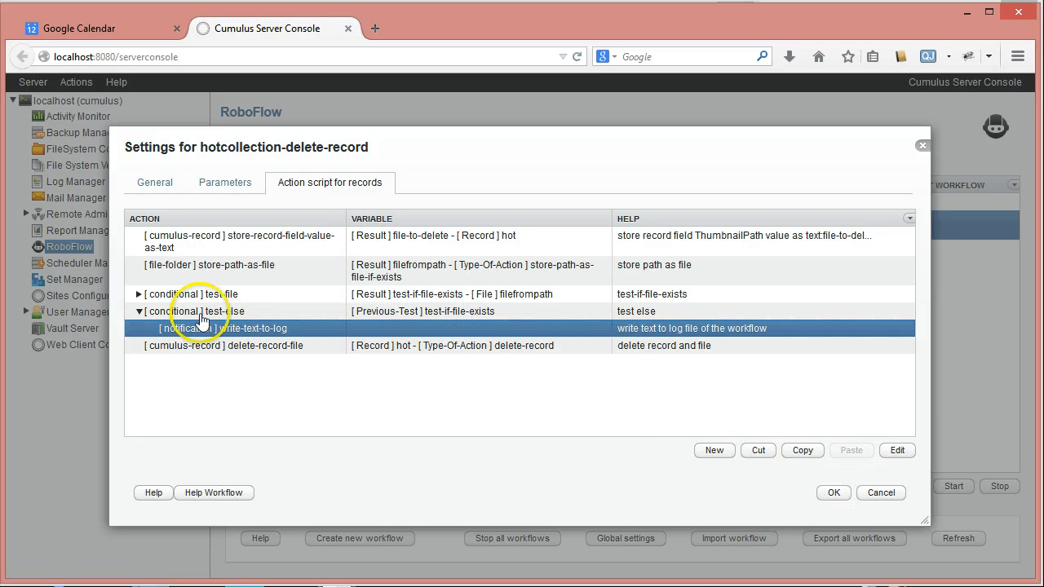
pyautogui.click(833, 494)
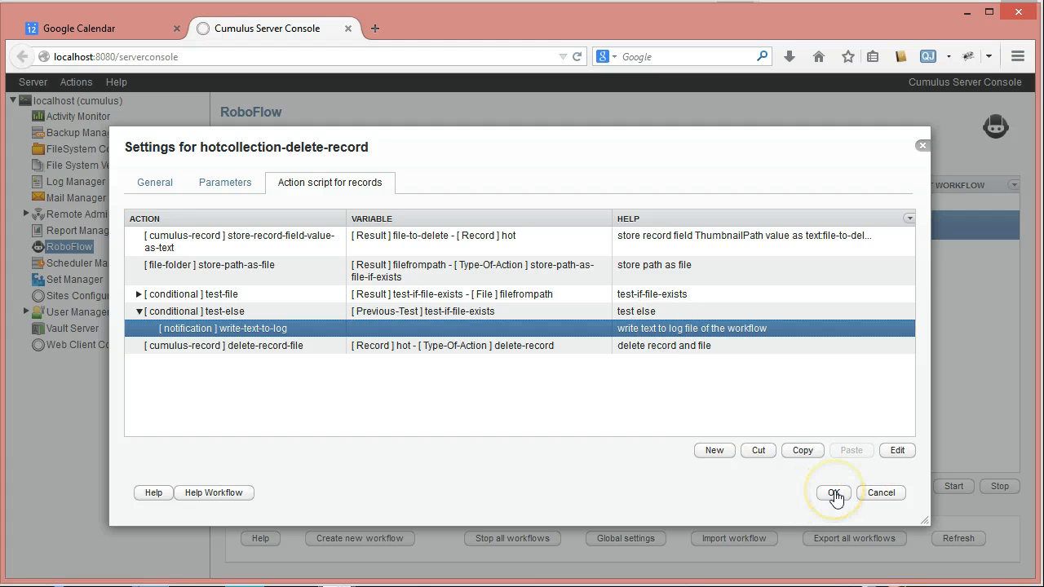
# Save the edited action script of the hotcollection-delete-record workflow.
pyautogui.click(833, 493)
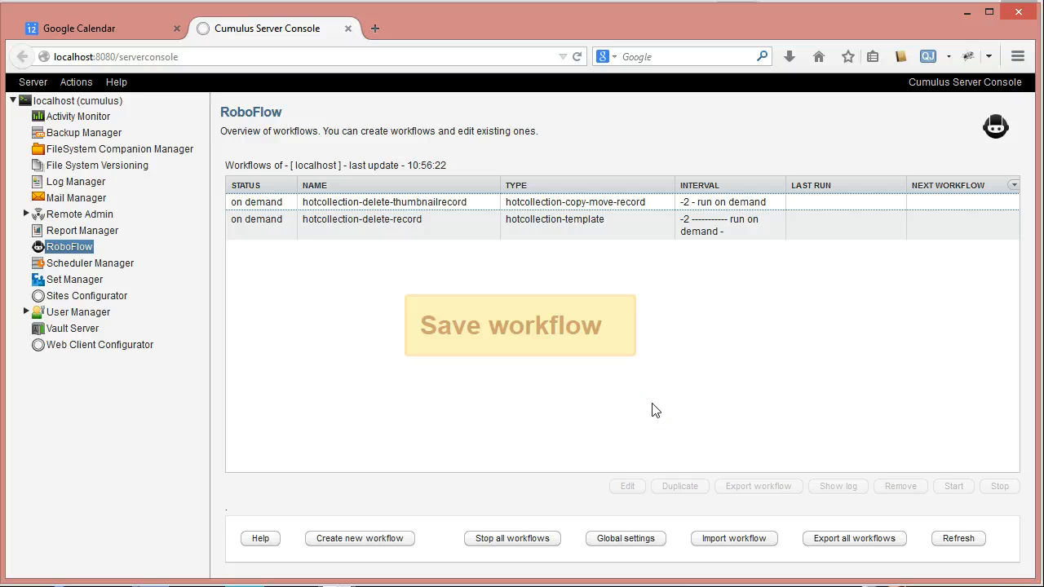
# Open the hotcollection-delete-thumbnailrecord workflow's settings, review its general settings and parameters, and close them without changes.
pyautogui.click(338, 219)
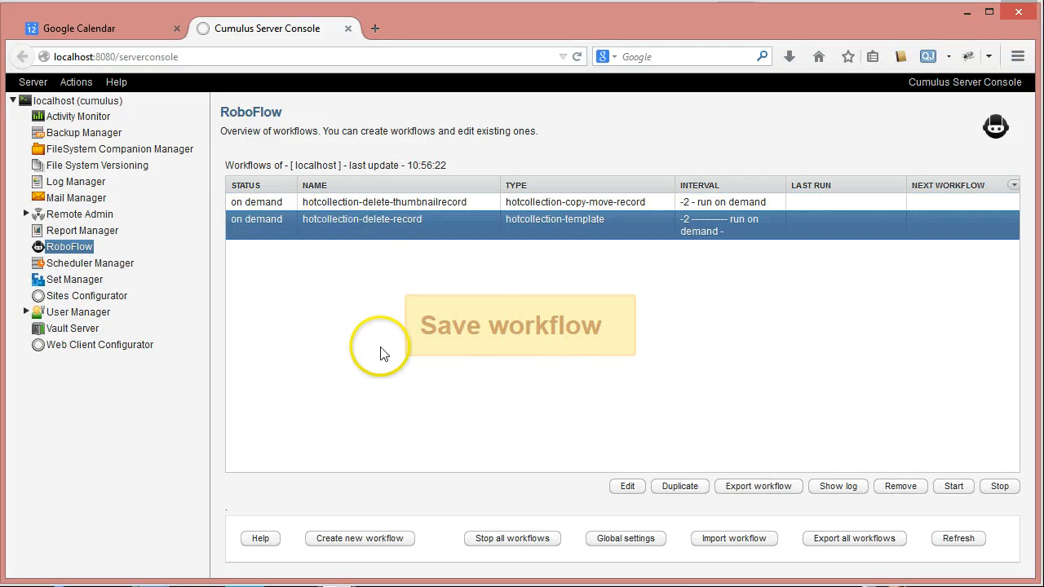
pyautogui.click(408, 202)
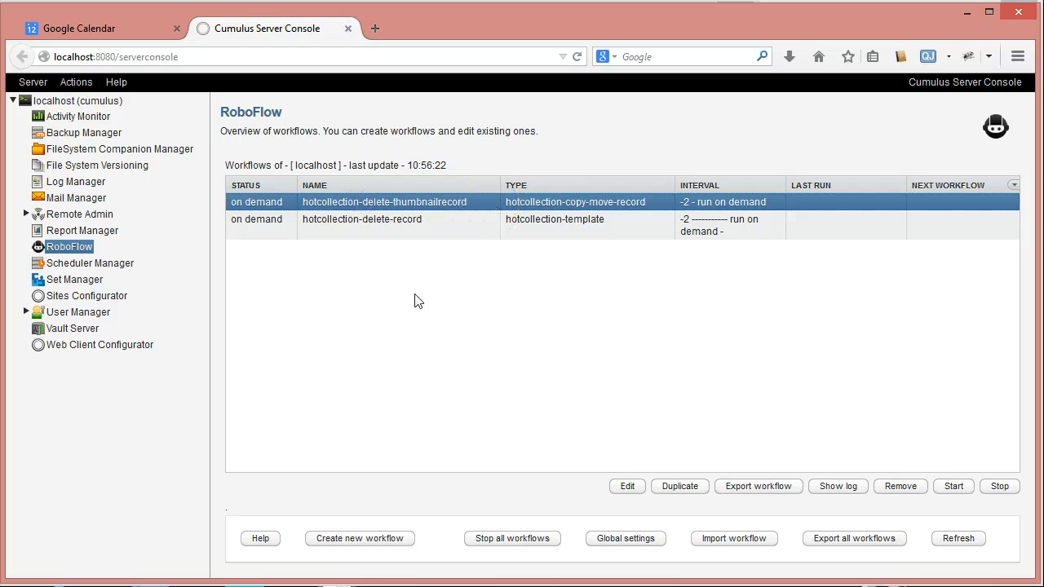
pyautogui.click(396, 220)
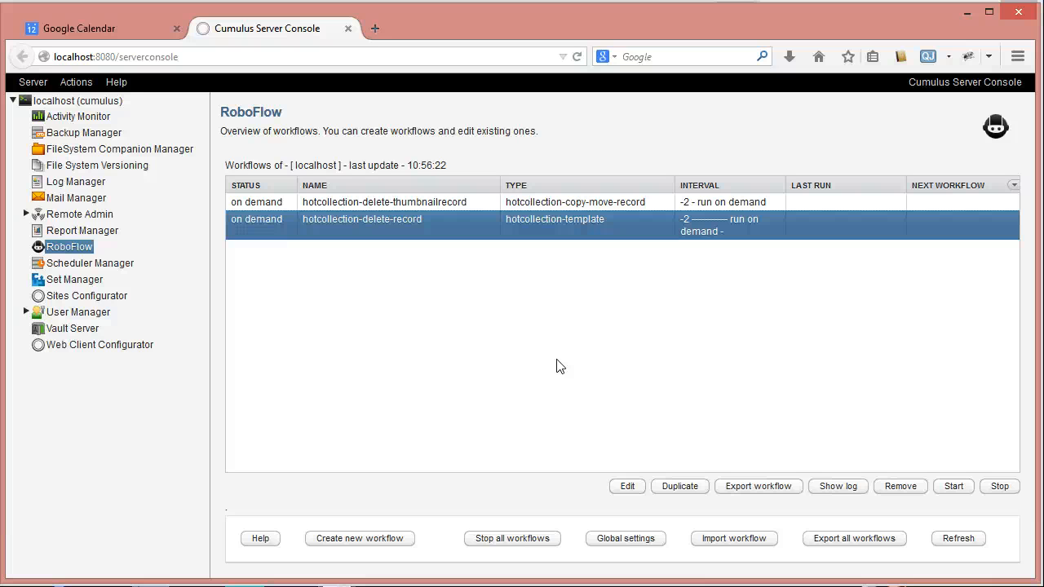
pyautogui.doubleClick(437, 203)
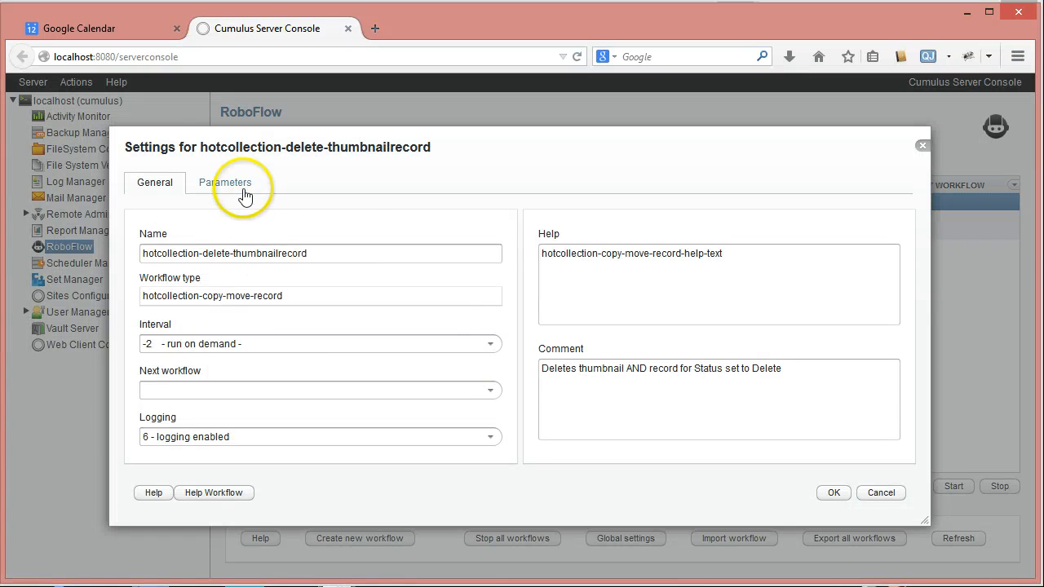
pyautogui.click(235, 184)
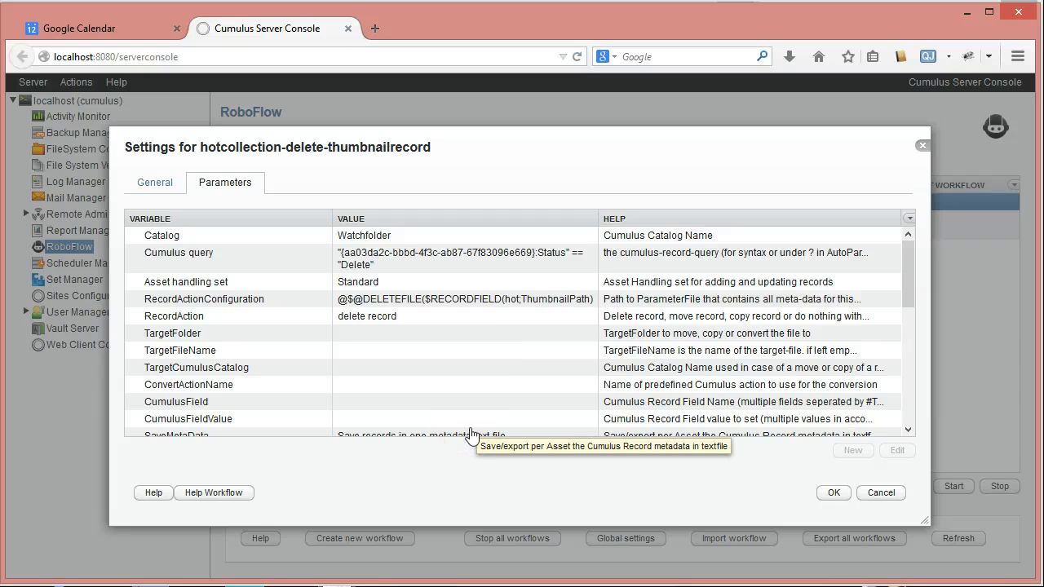
pyautogui.click(921, 145)
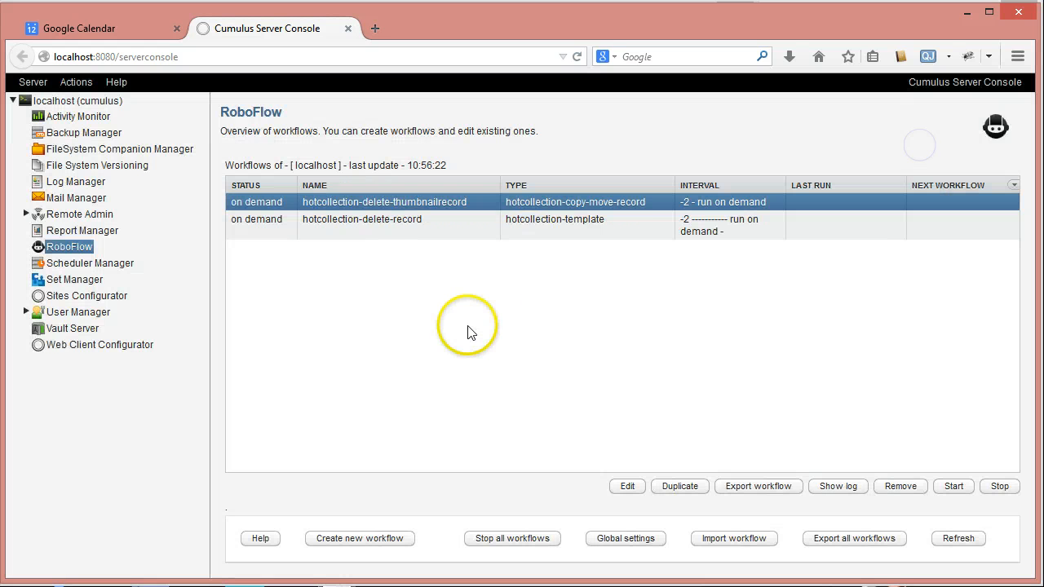